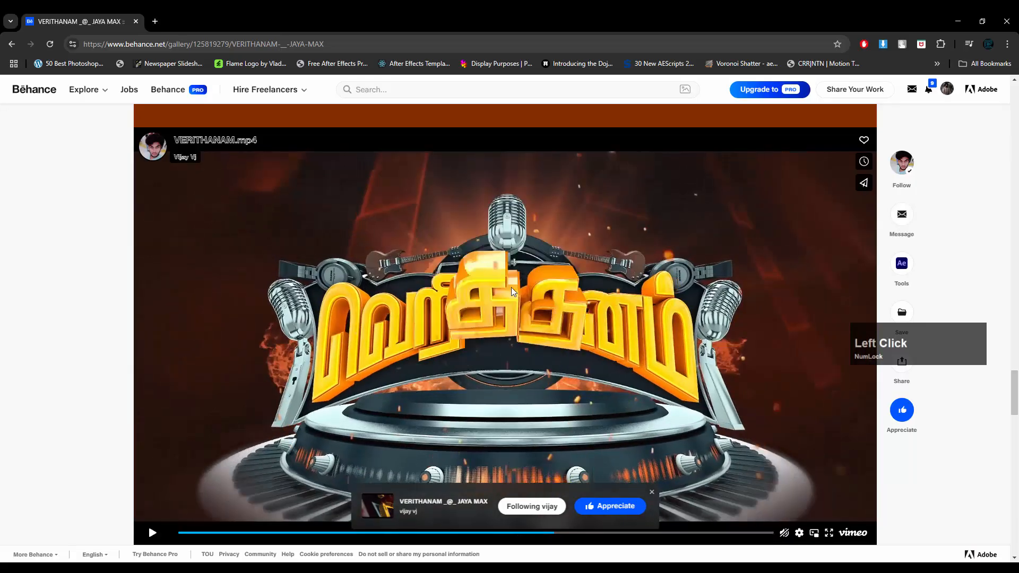
Step: Scrub through the VERITHANAM reference video to examine how the logo animation builds up
click(453, 533)
drag(453, 533, 492, 323)
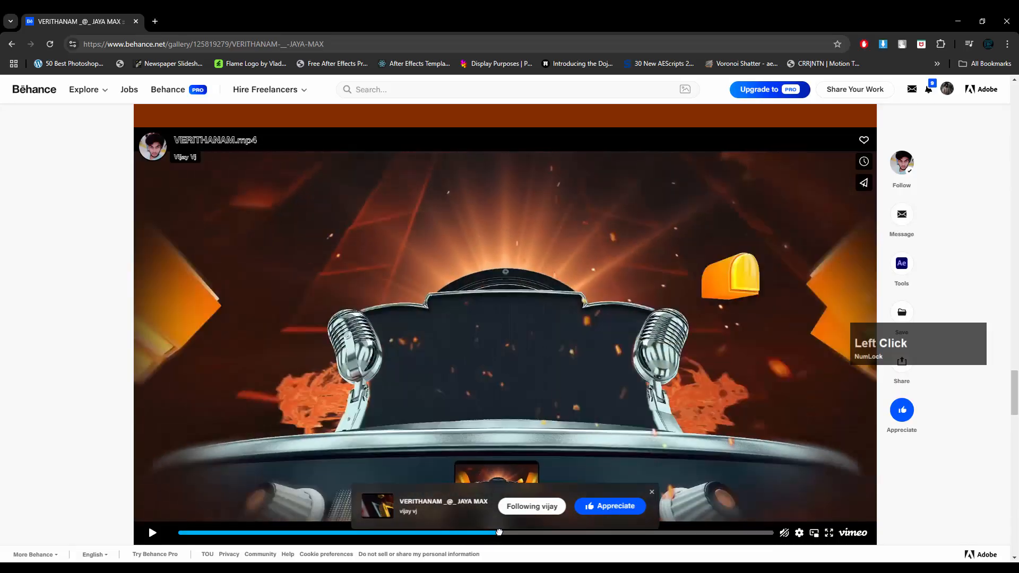
drag(507, 532, 565, 526)
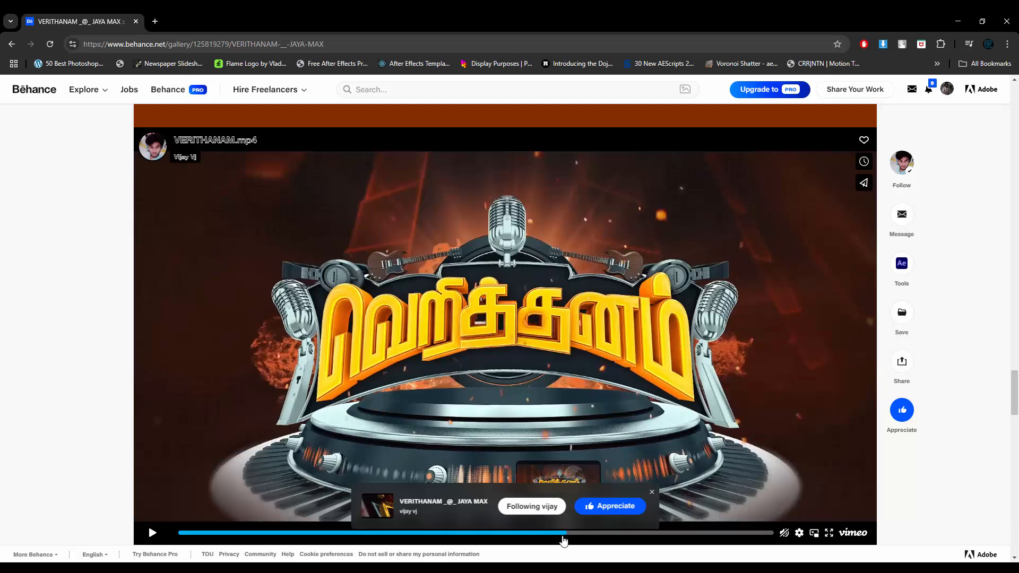
drag(566, 535, 423, 535)
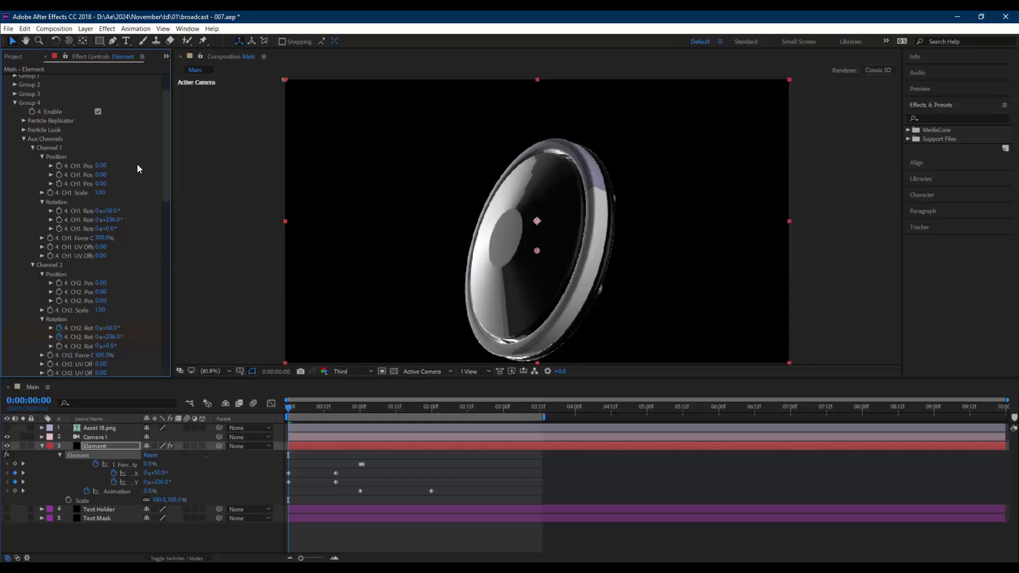
Step: In After Effects, enable keyframing for Group 4 CH1 Position X at 0:00 and show the Element layer's keyframes with full property names
drag(172, 101, 214, 106)
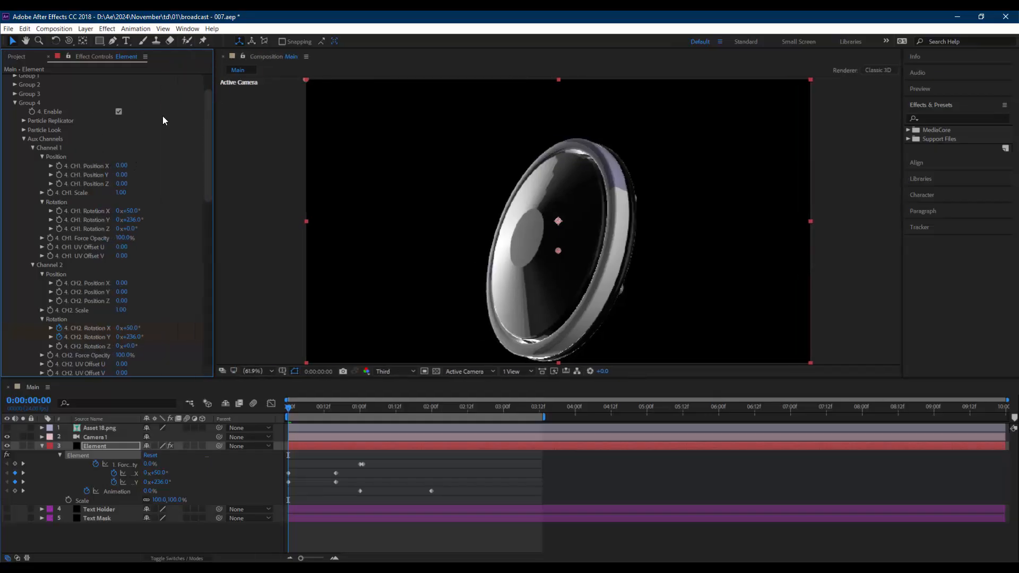
click(60, 166)
click(311, 445)
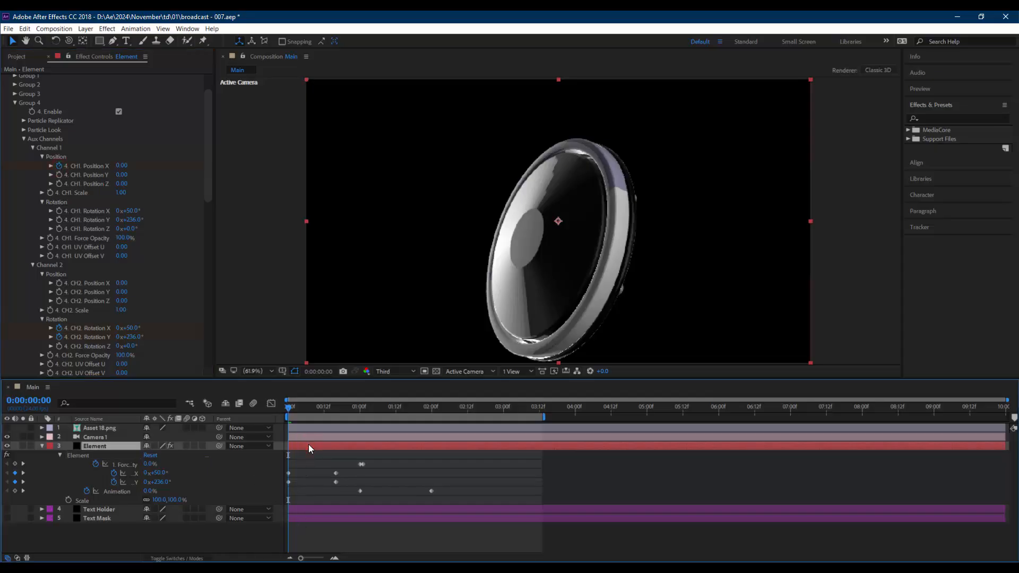
key(u)
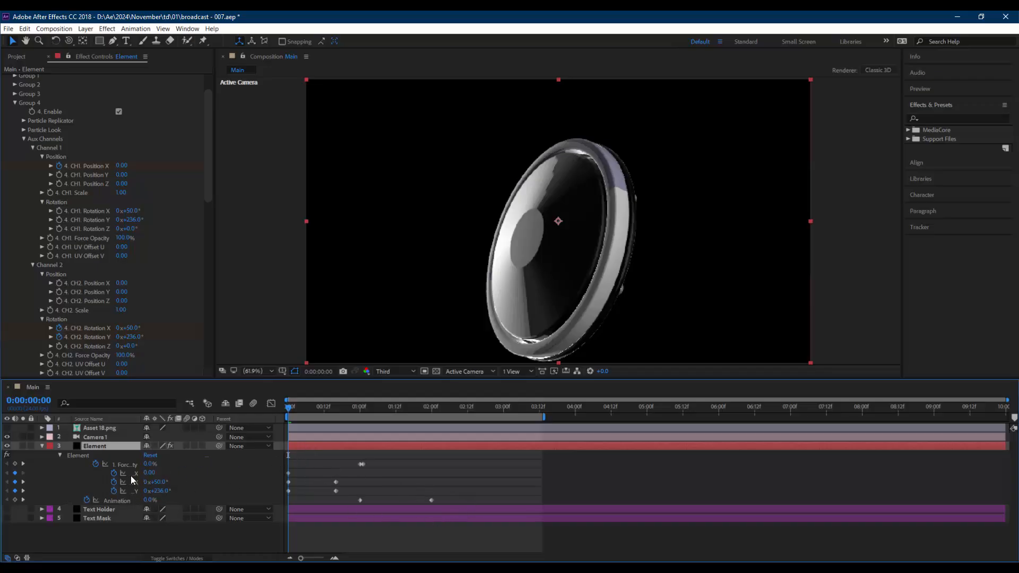
click(140, 420)
drag(140, 420, 221, 420)
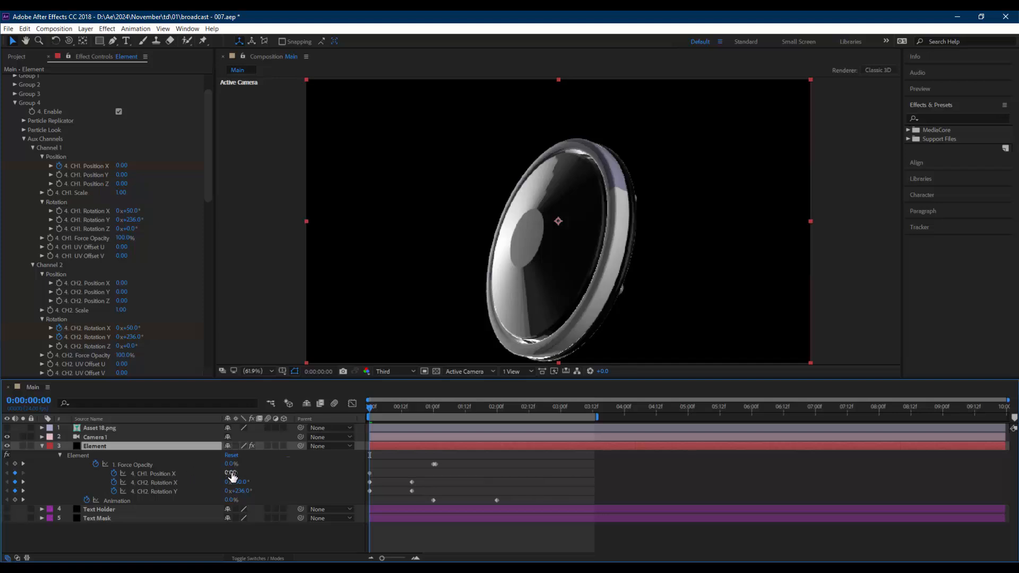
Step: Move the CH1 Position X keyframe to frame 16, then set the property to -2.08 at 0:00
drag(370, 473, 388, 474)
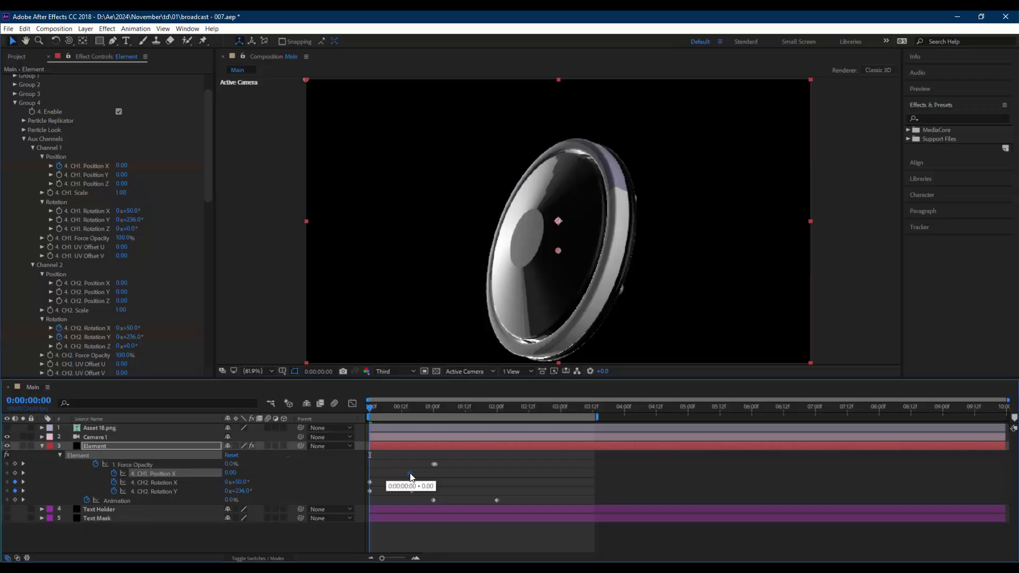
drag(404, 477, 405, 477)
drag(230, 471, 122, 474)
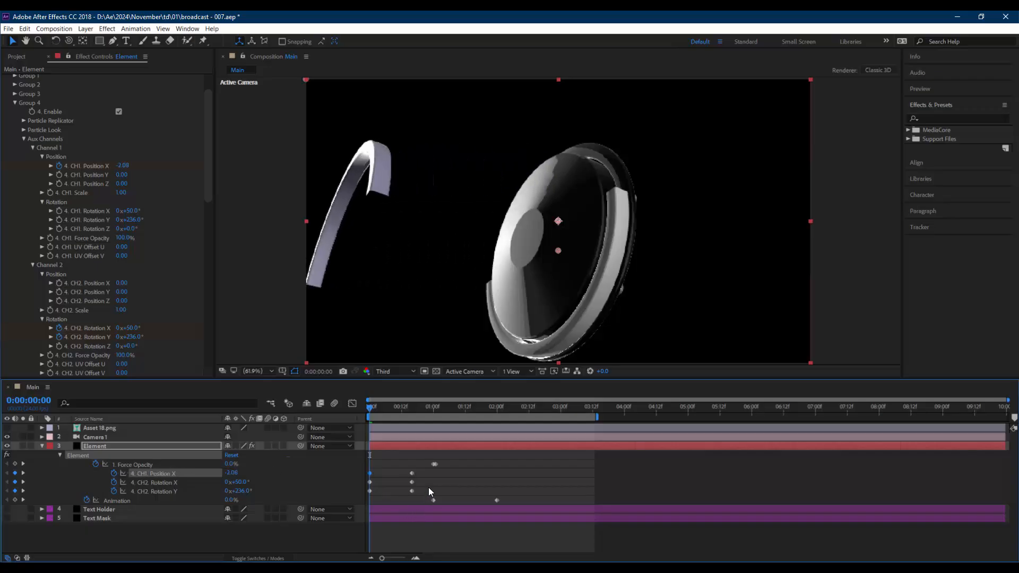
Step: Limit the work area to end at 0:00:01:00 and preview the speaker ring sliding into place
drag(434, 407, 433, 407)
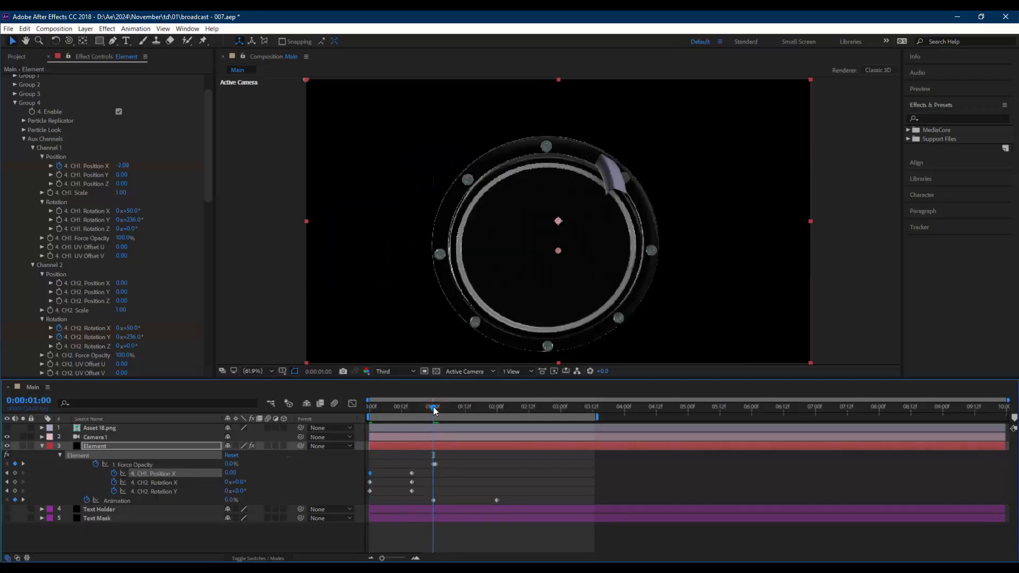
key(space)
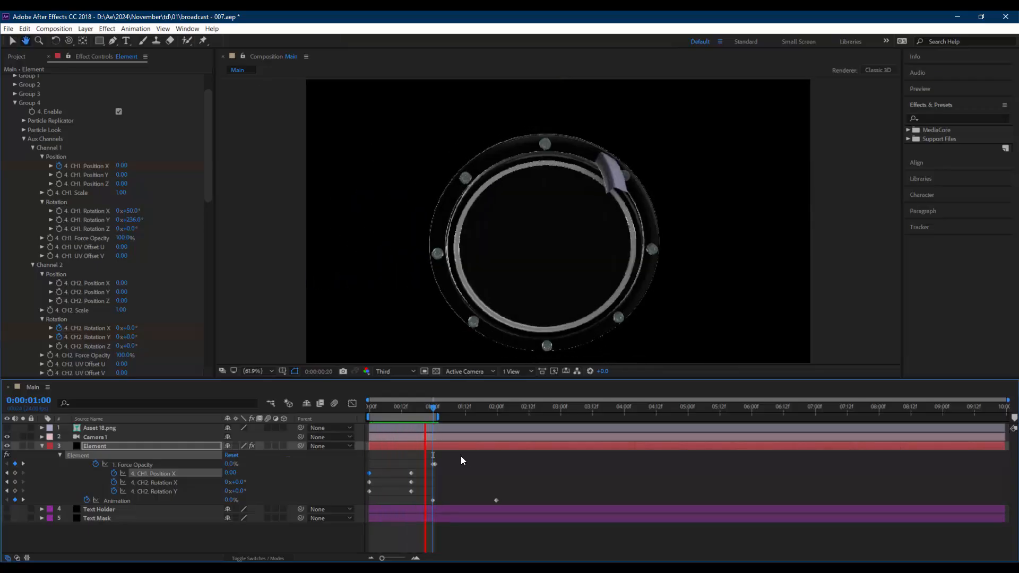
key(space)
drag(394, 409, 361, 409)
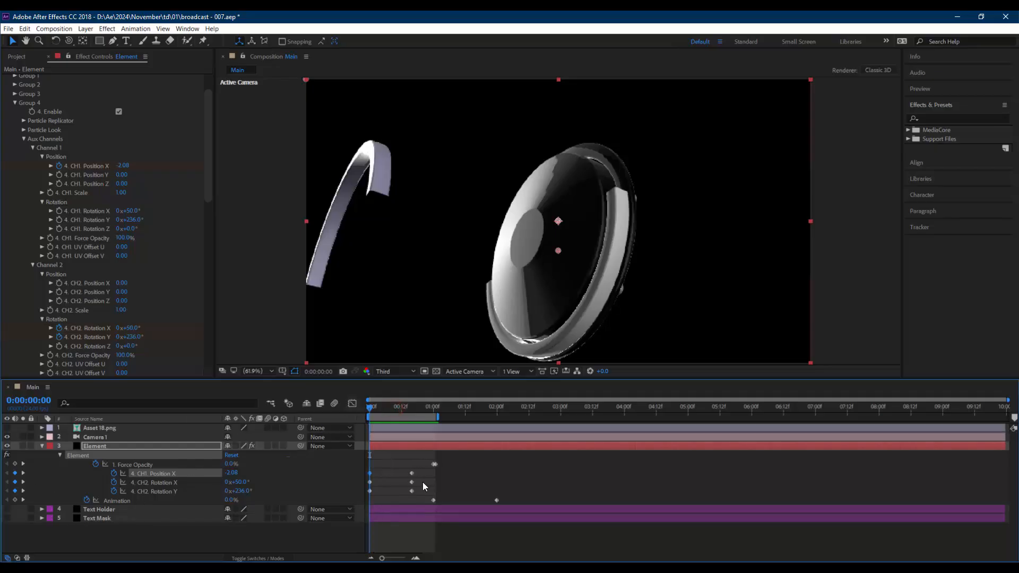
Step: Shift the CH2 Rotation X and Y keyframes so they start at frame 16, and preview the animation
mouse_move(423, 482)
mouse_down()
mouse_move(348, 490)
mouse_move(413, 484)
mouse_up()
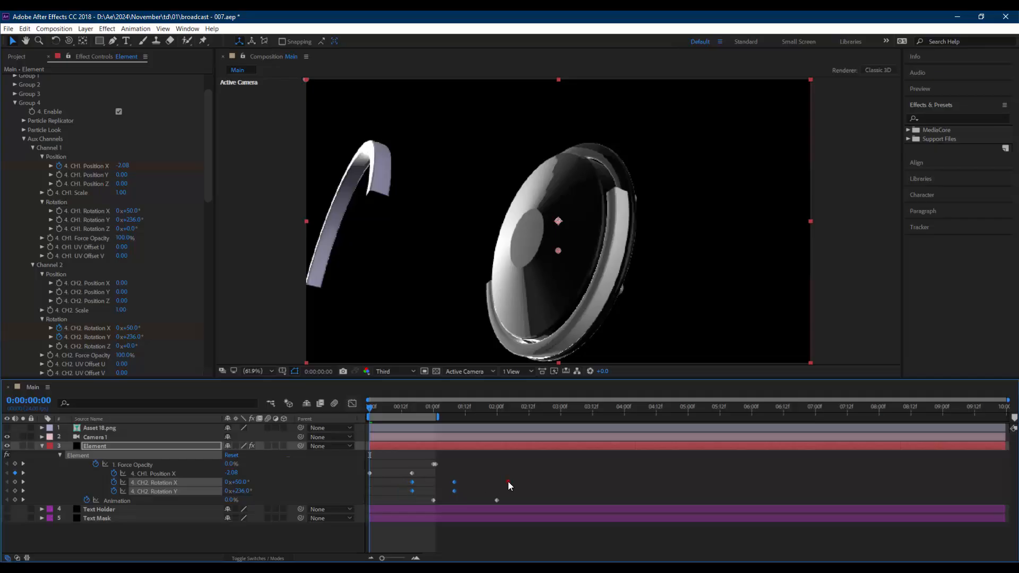
click(508, 482)
key(space)
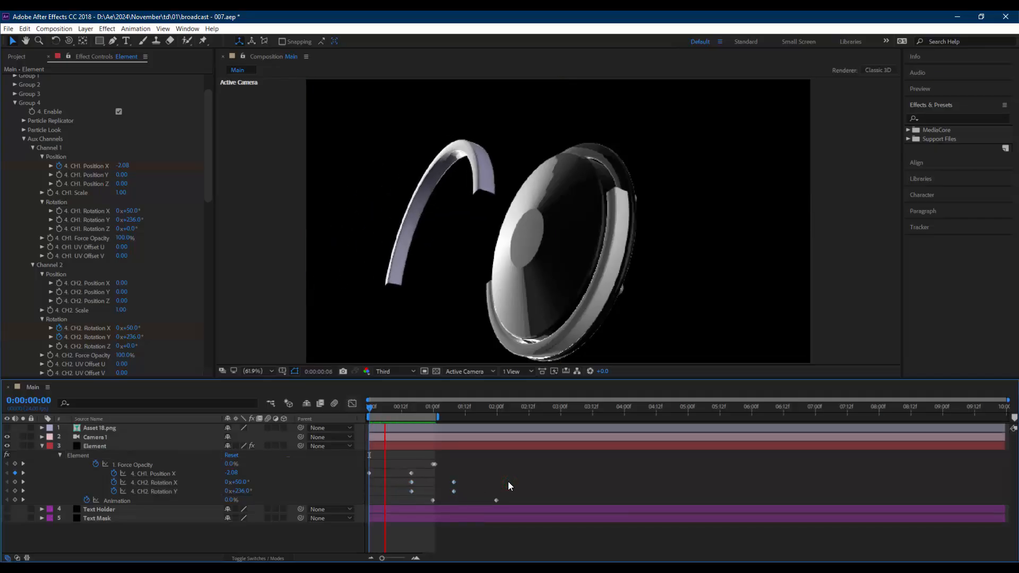
key(space)
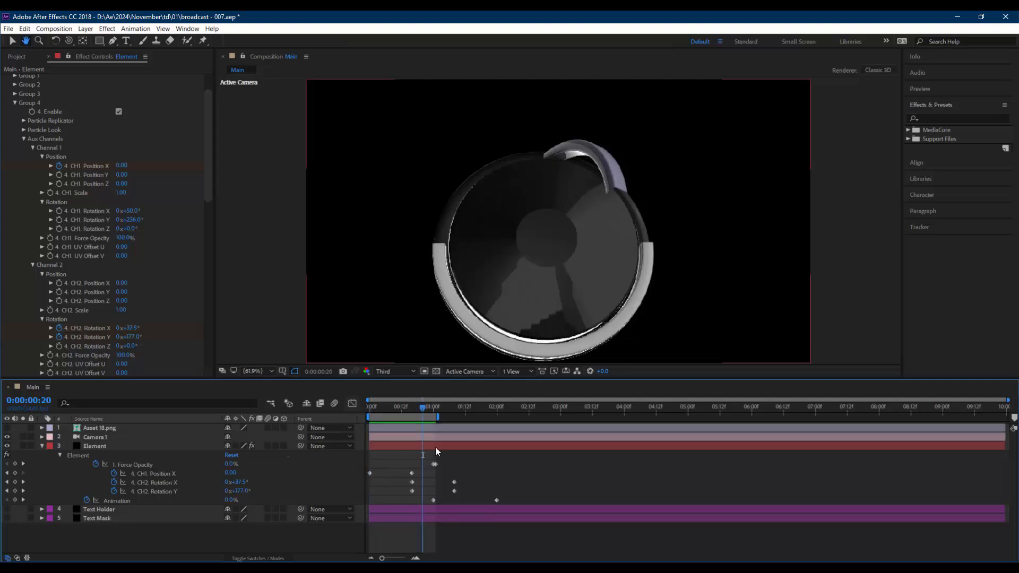
Step: At frame 16, enable keyframing for Group 4 CH1 Rotation X and Y and reveal them in the timeline
drag(417, 405, 412, 408)
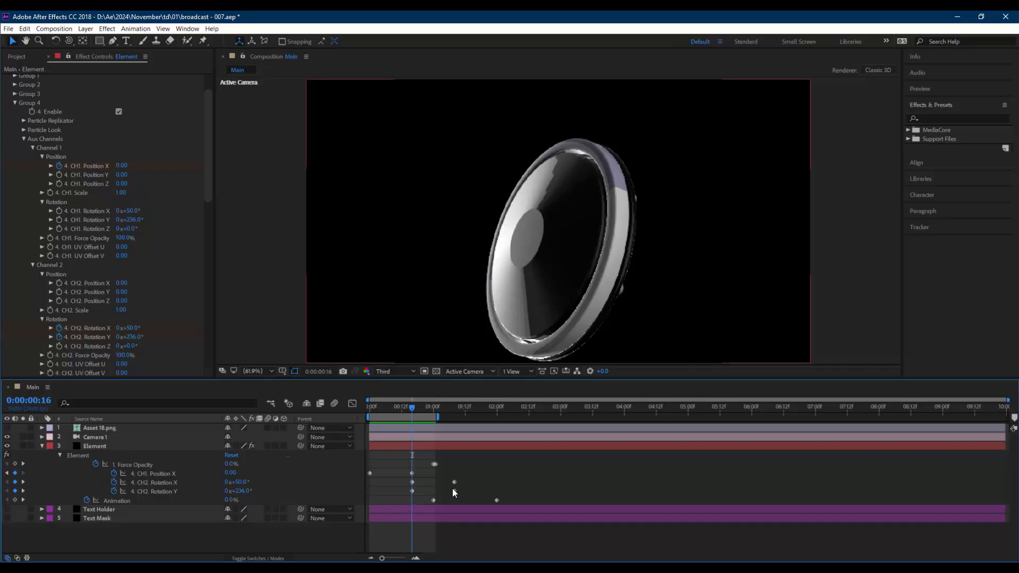
drag(467, 483, 403, 489)
key(ctrl+c)
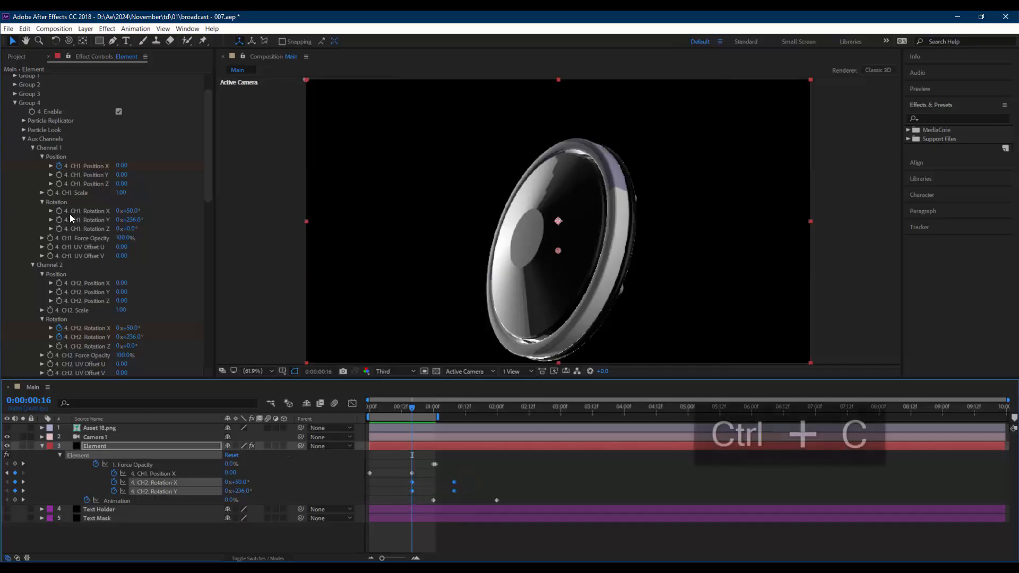
click(82, 211)
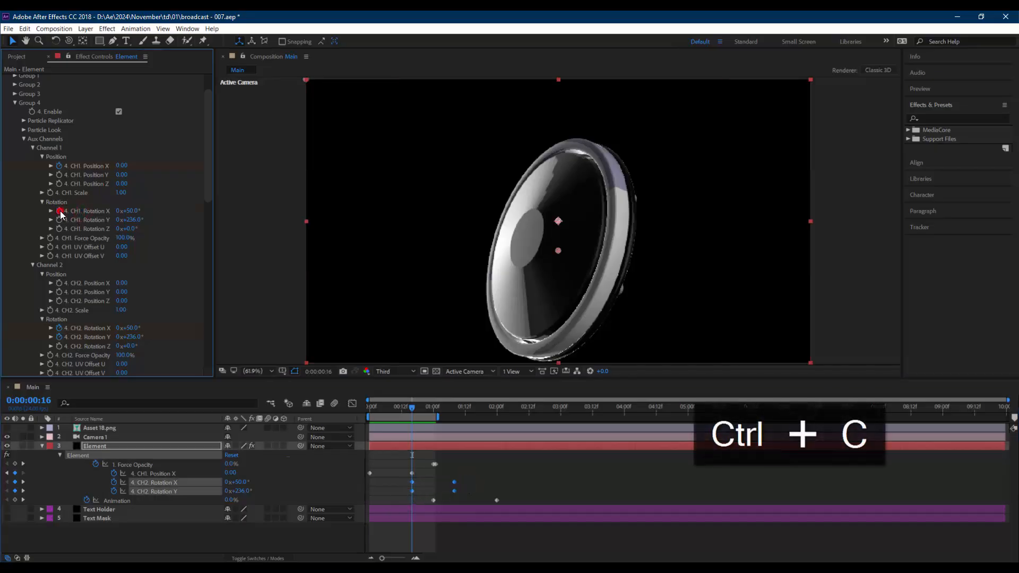
click(59, 219)
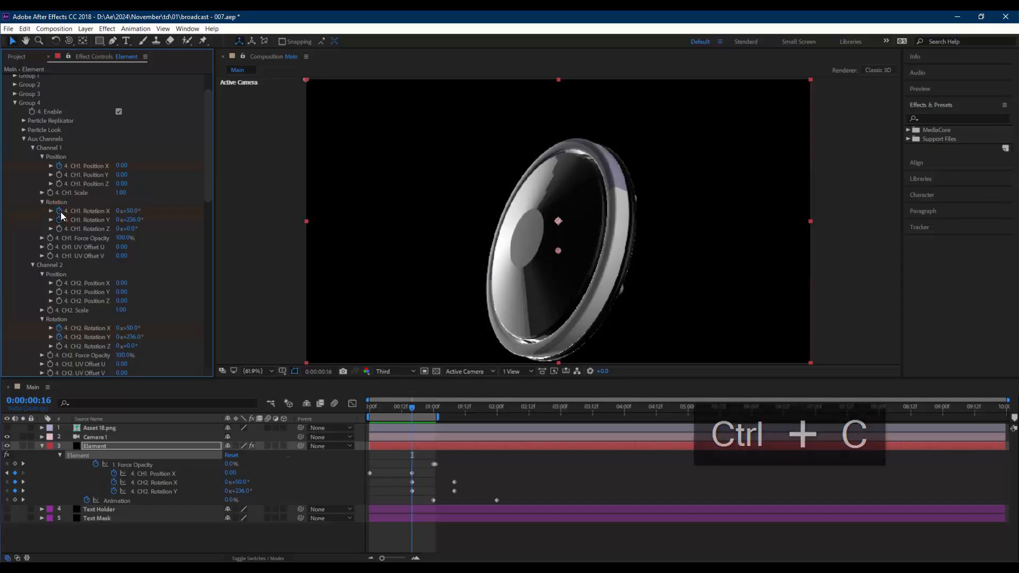
key(u)
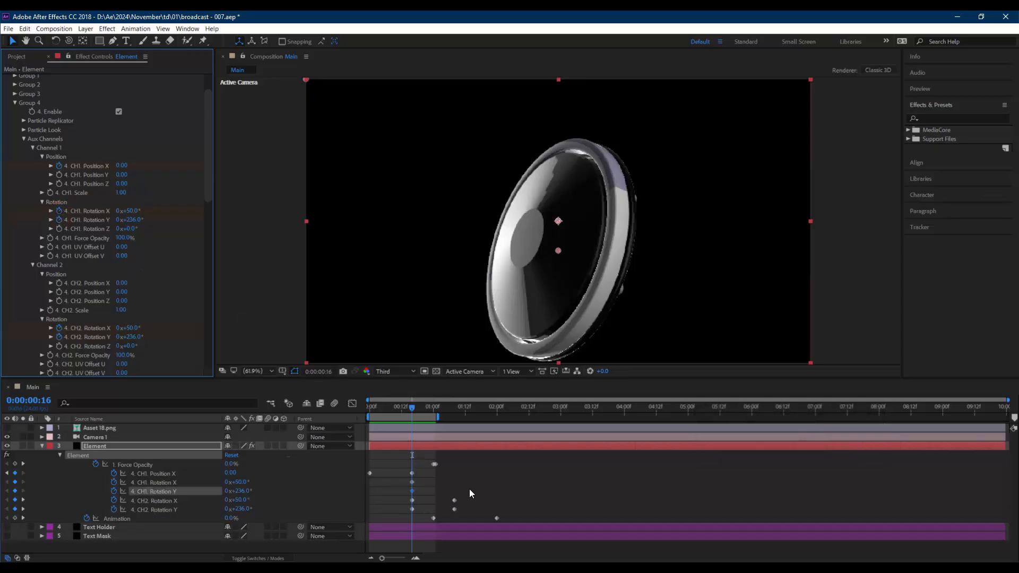
Step: Try to paste the copied CH2 rotation keyframes onto CH1 Rotation X and Y together
click(422, 483)
key(ctrl+v)
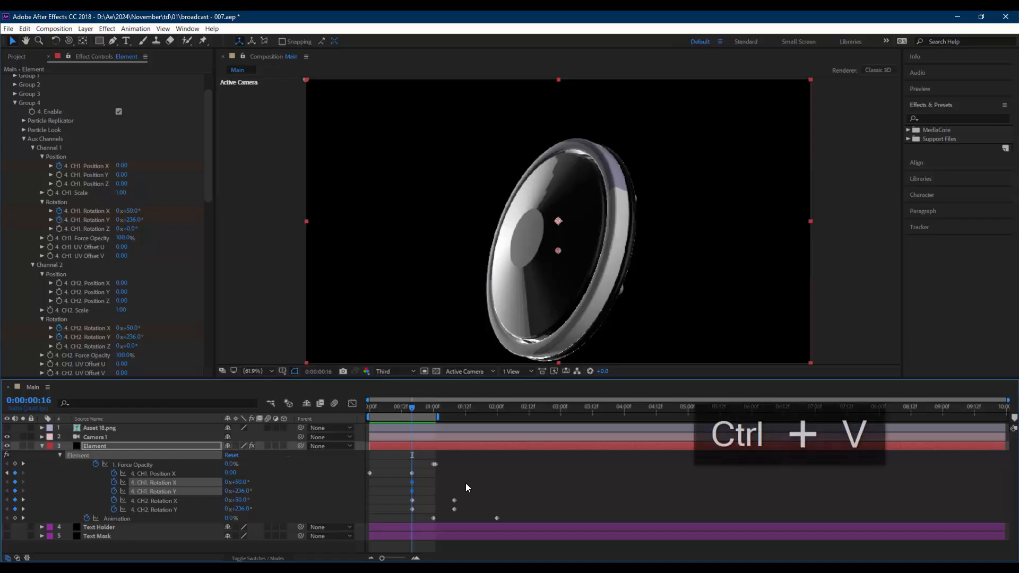
key(ctrl+z)
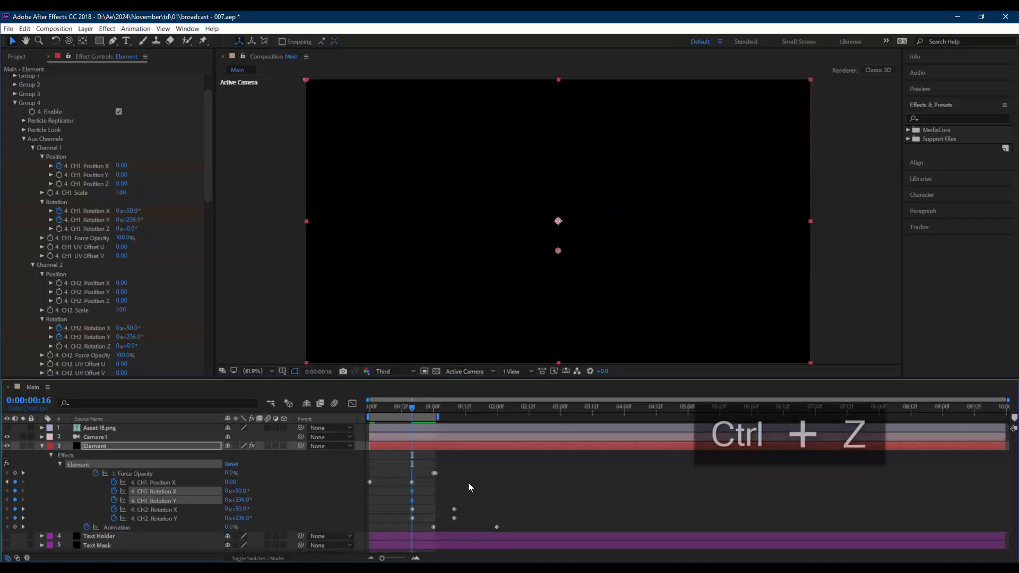
Step: Copy the CH2 Rotation X keyframes to CH1 Rotation X, and the CH2 Rotation Y keyframes to CH1 Rotation Y, at frame 16
drag(462, 508, 404, 515)
key(ctrl+c)
click(412, 491)
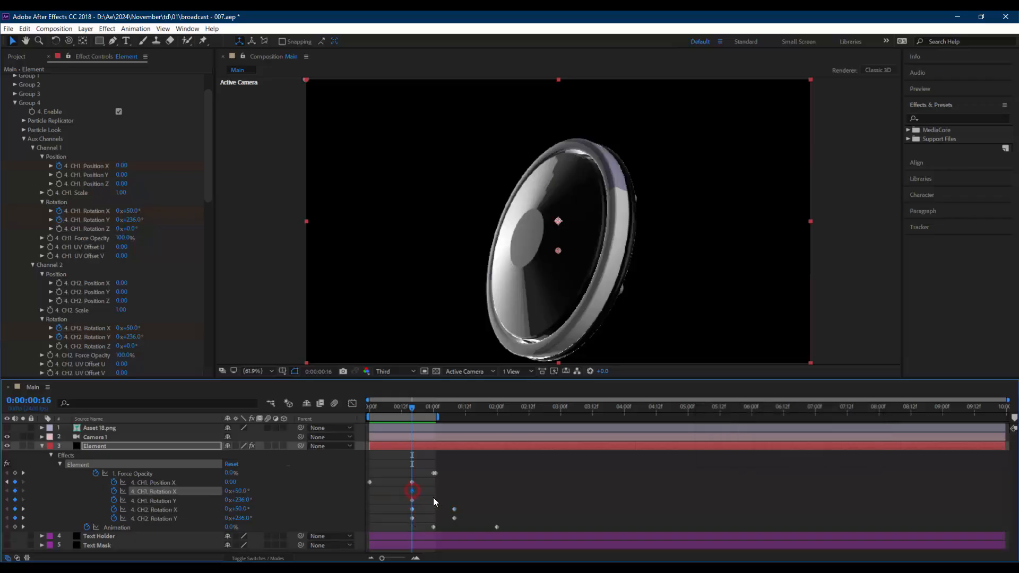
key(ctrl+v)
drag(463, 515, 410, 517)
key(ctrl+c)
click(412, 500)
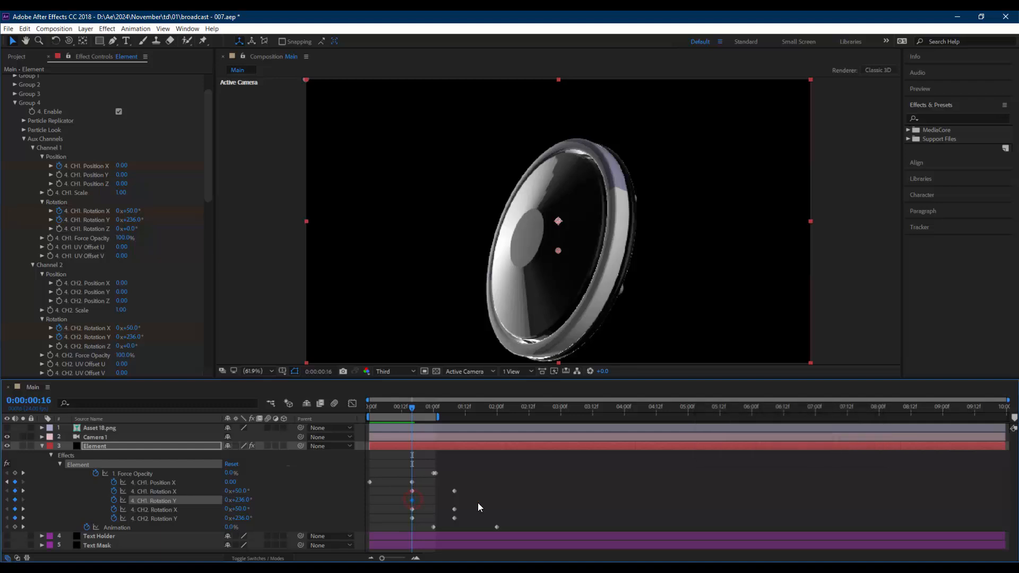
key(ctrl+v)
Step: Preview the combined slide and rotation of the speaker with the work area ending at 0:00:01:09
click(457, 410)
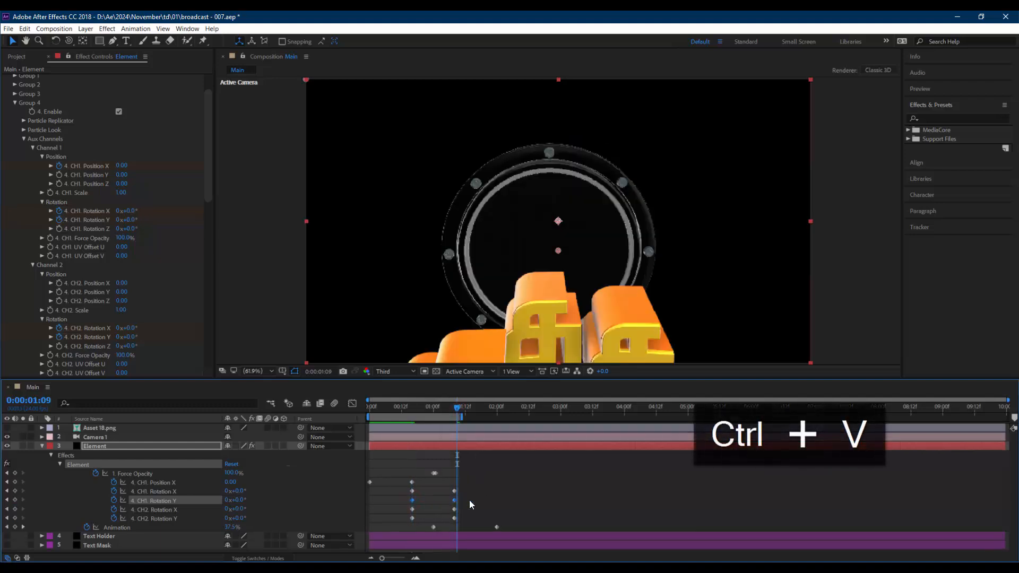
key(space)
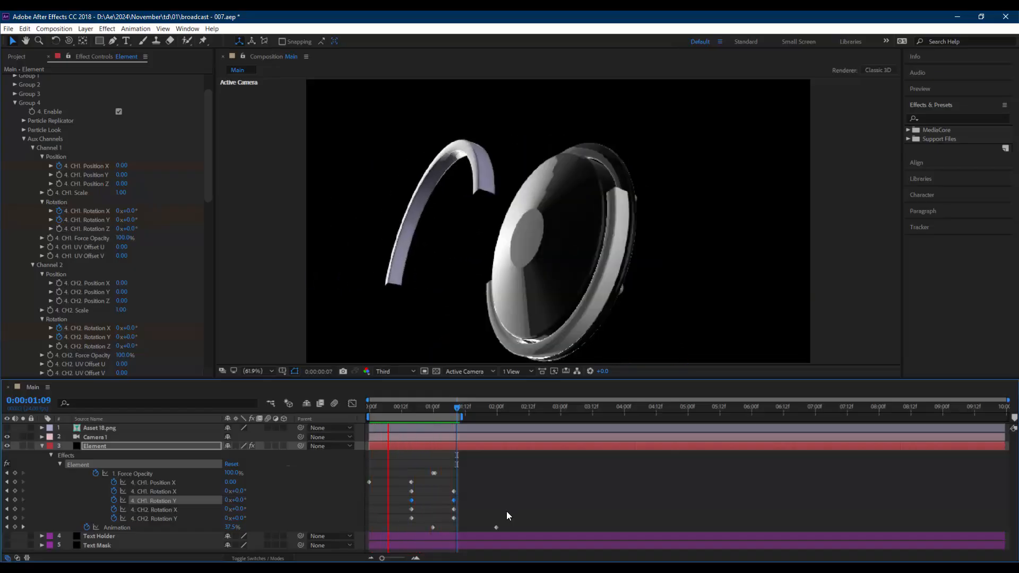
key(space)
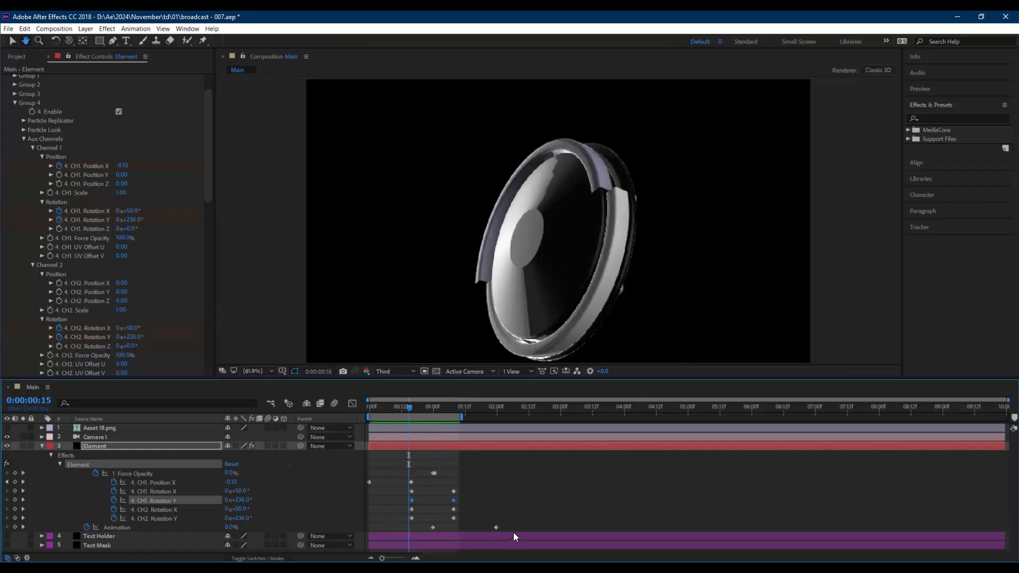
Step: Shift the Animation keyframes to start where the rotation ends, and move the first CH1 Position X keyframe to frame 8
drag(506, 526, 453, 528)
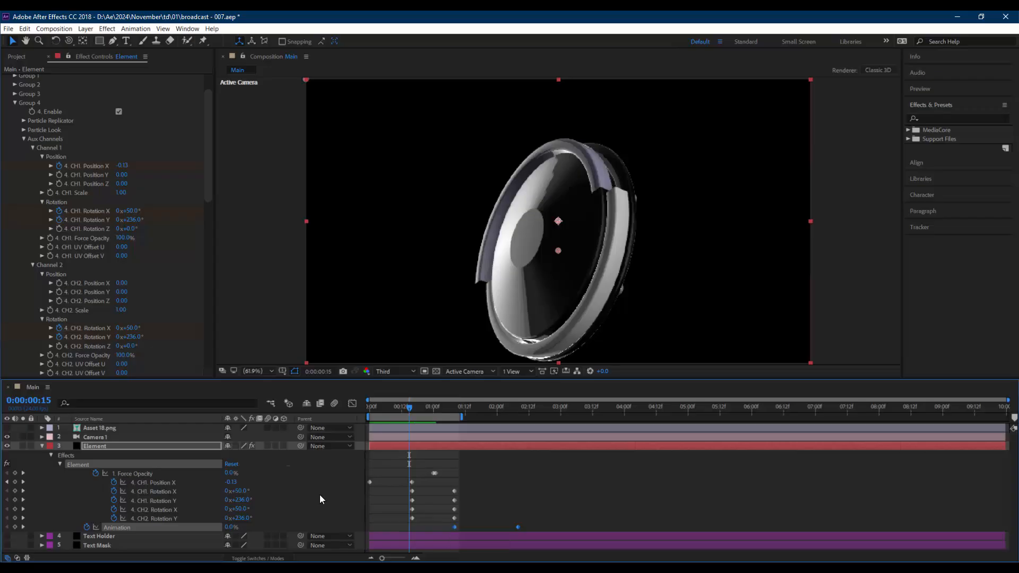
drag(402, 406, 390, 409)
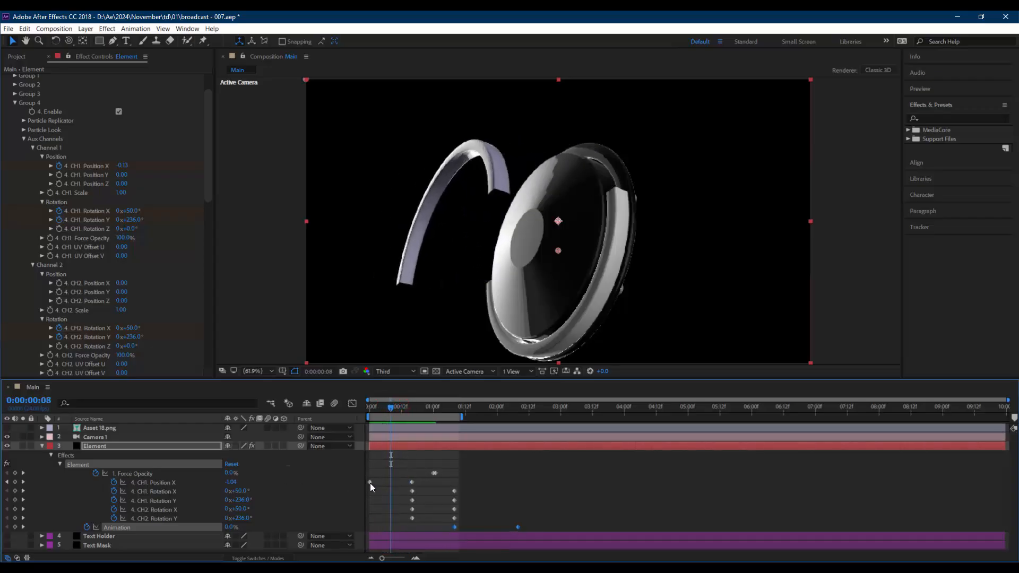
drag(371, 483, 391, 486)
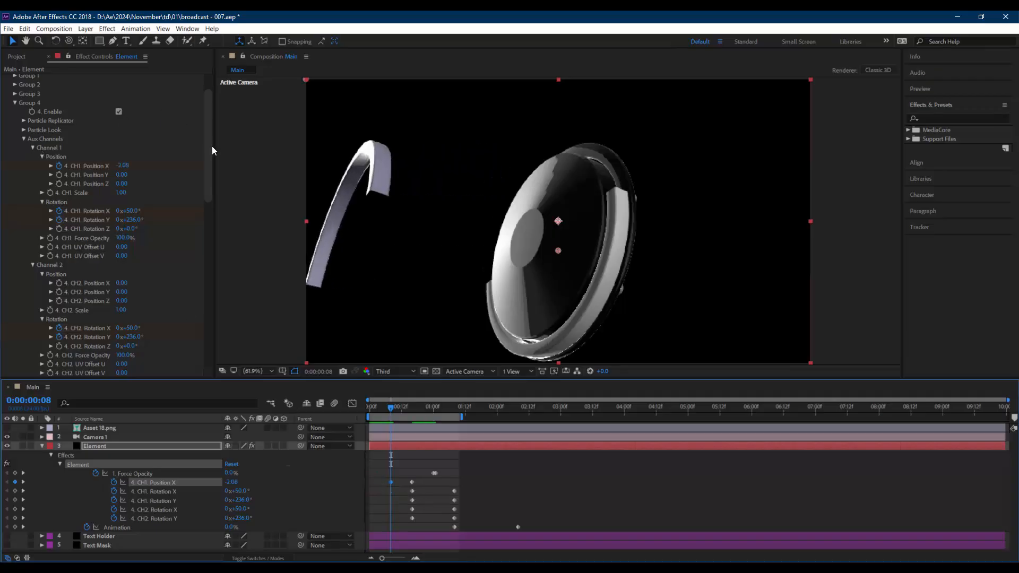
Step: Open Element's Scene Setup and disable the steel_3 material of the speaker back1 model
drag(209, 146, 205, 81)
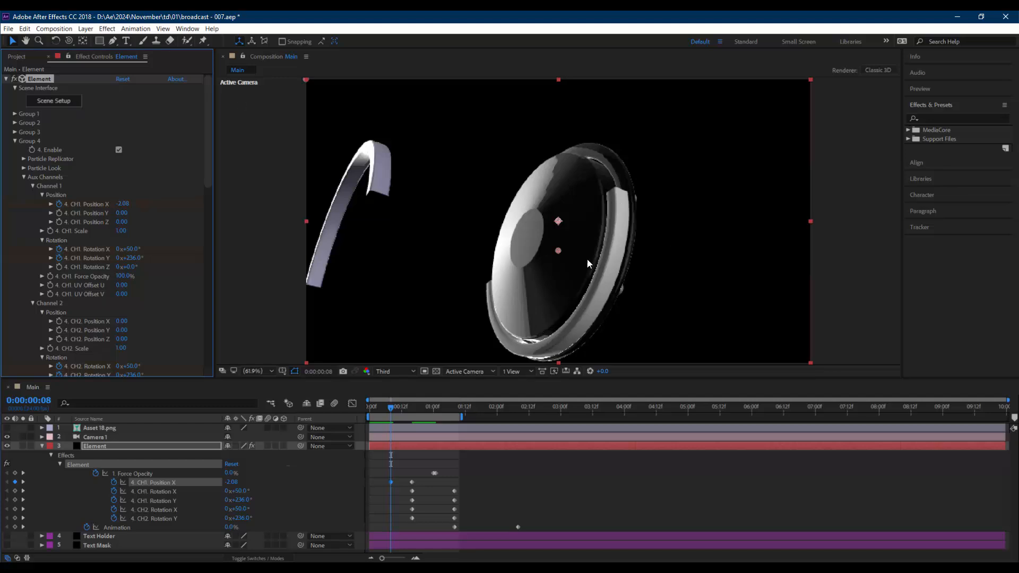
click(51, 101)
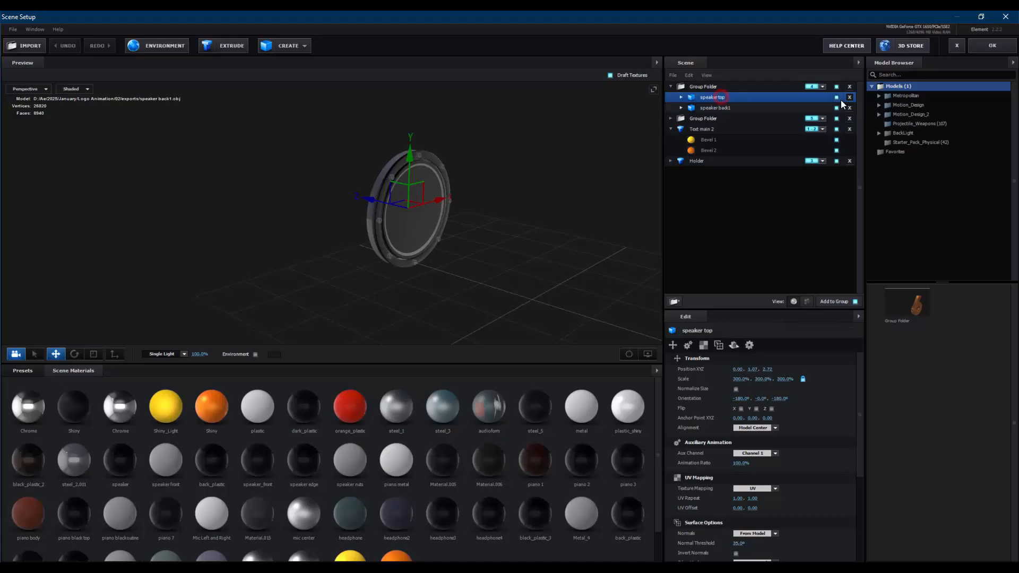
drag(573, 193, 509, 212)
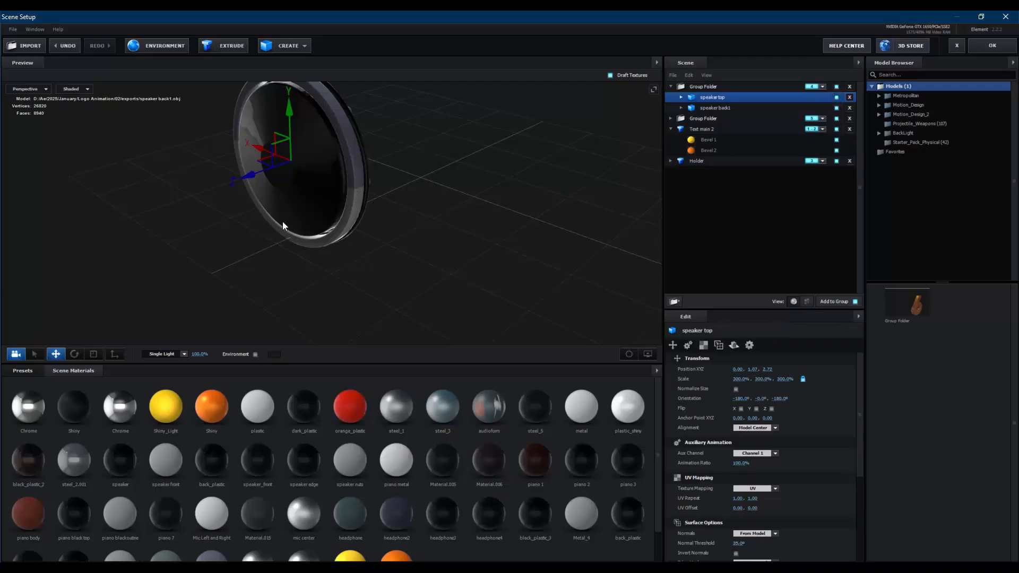
click(682, 108)
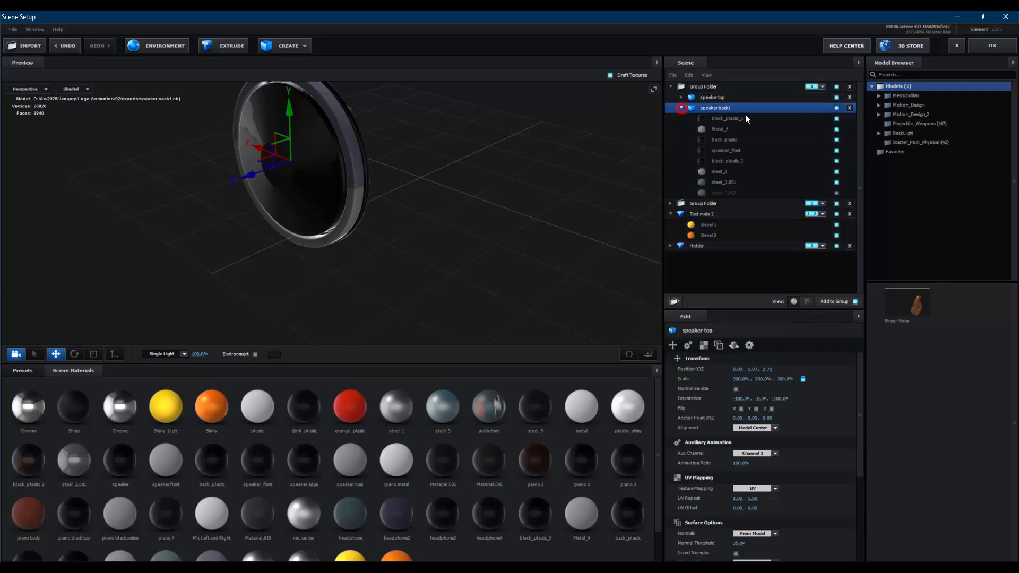
click(745, 119)
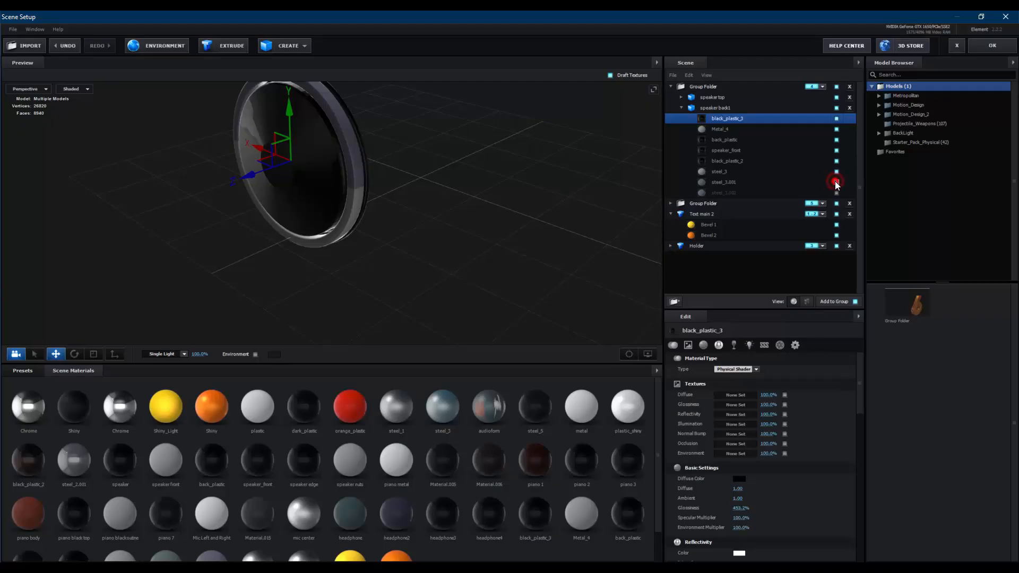
click(837, 182)
click(836, 172)
click(837, 172)
click(836, 172)
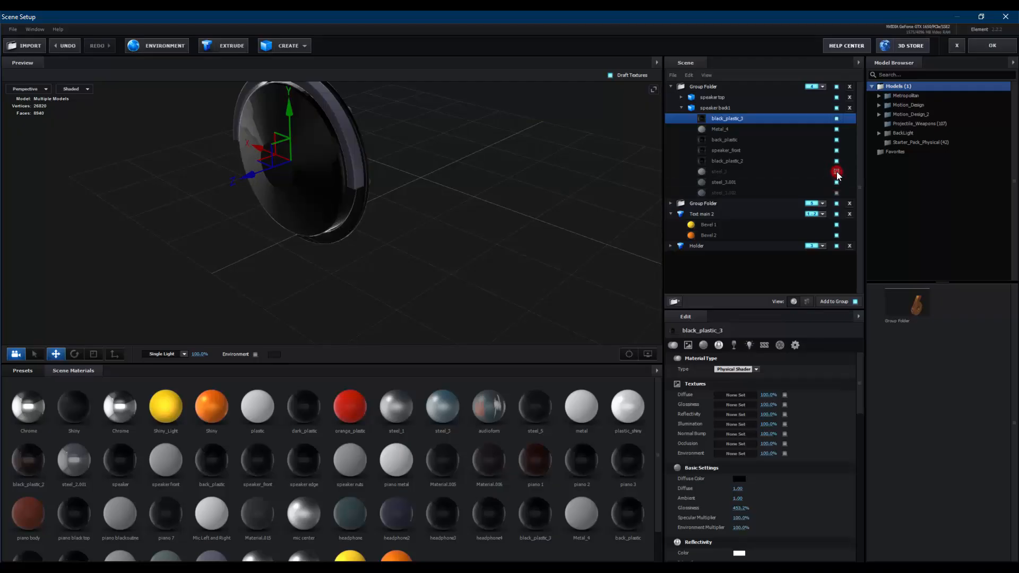
click(836, 172)
click(836, 172)
Step: Duplicate the speaker back1 model and rename the copy as speaker bot
click(682, 108)
click(710, 108)
key(ctrl+d)
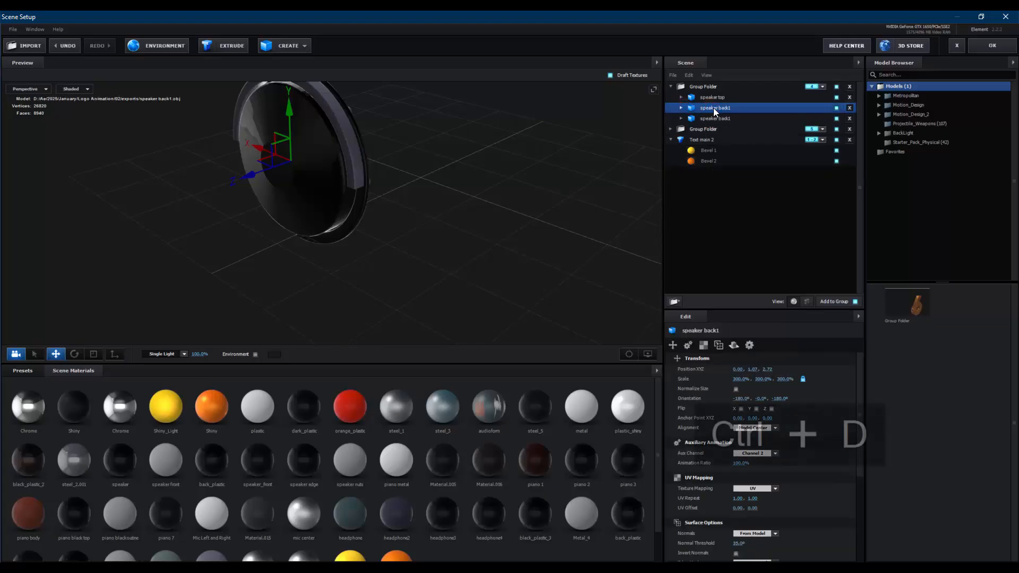
text(s)
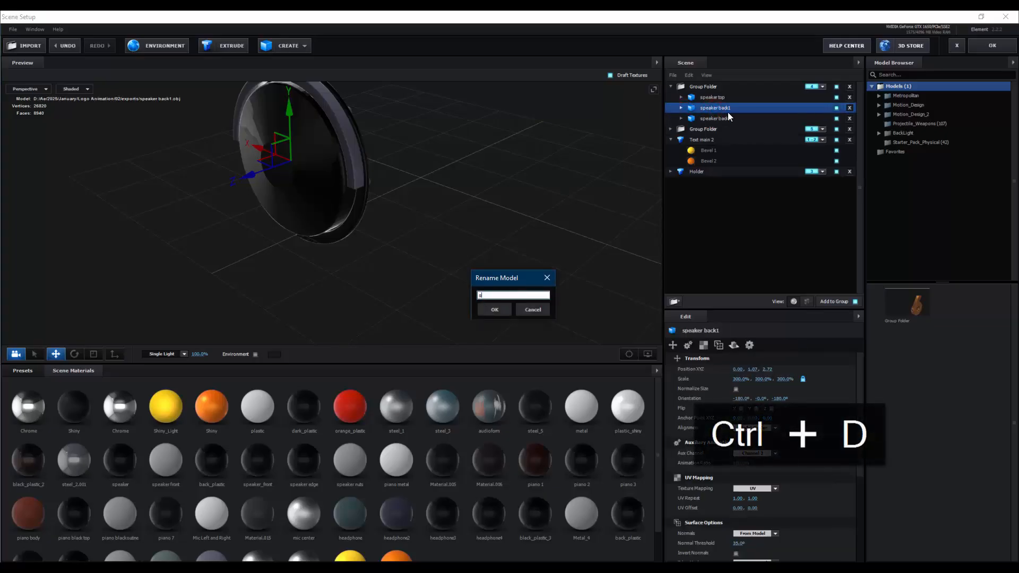
text(peaker bot)
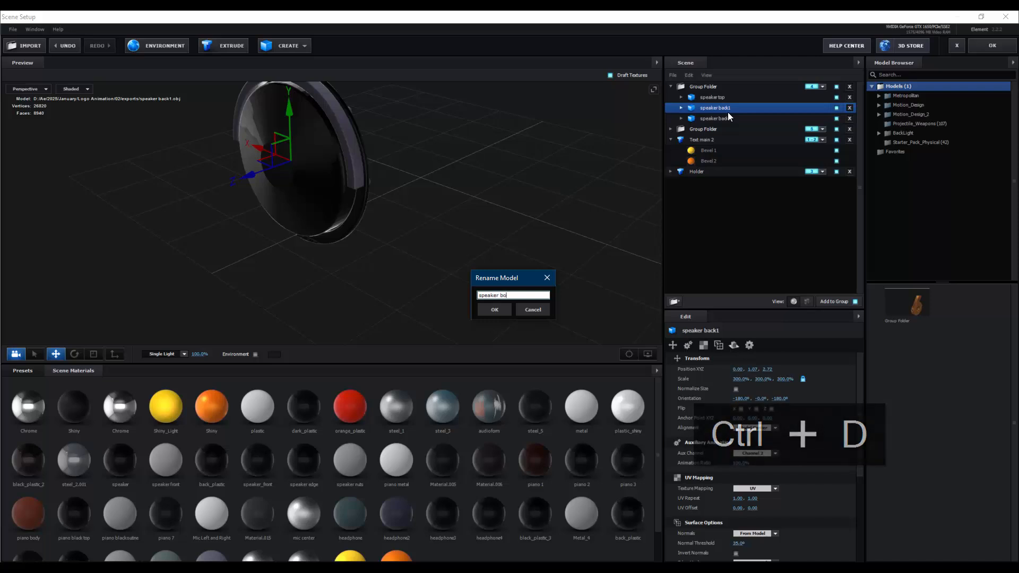
key(Return)
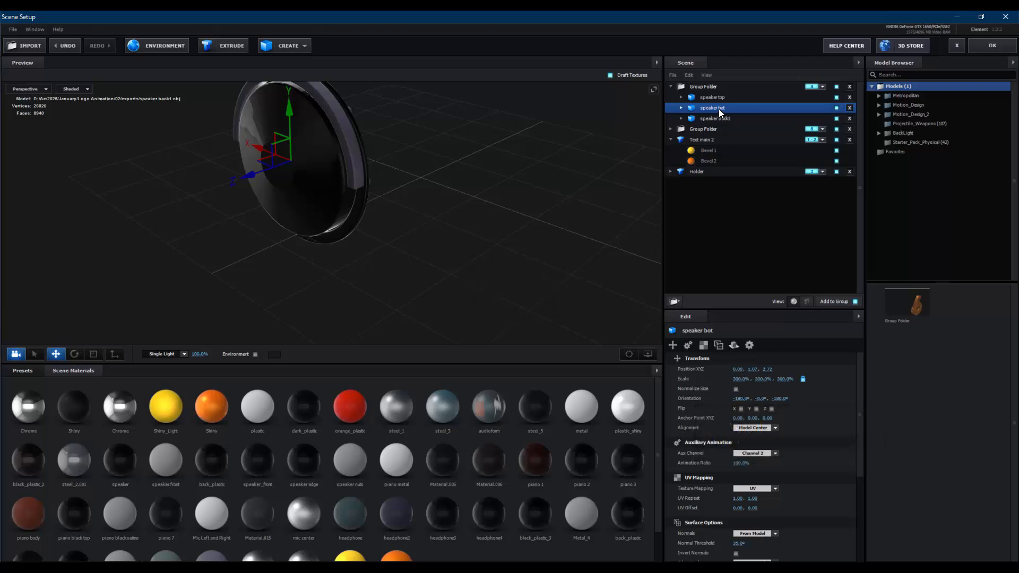
Step: Check which auxiliary animation channels speaker bot, speaker top and speaker back1 use, and which part speaker top covers
right_click(718, 110)
mouse_move(801, 193)
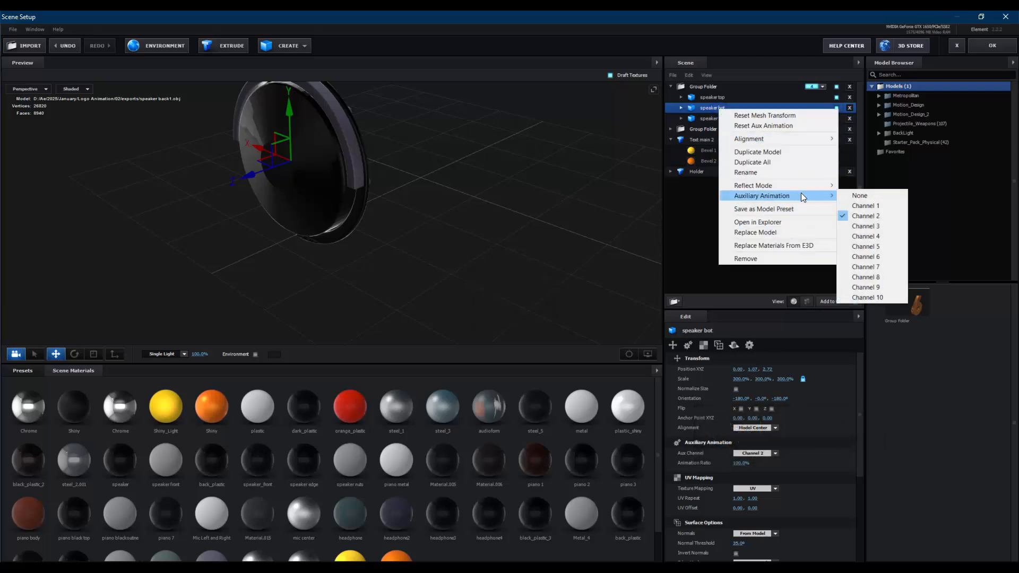
right_click(706, 96)
mouse_move(791, 182)
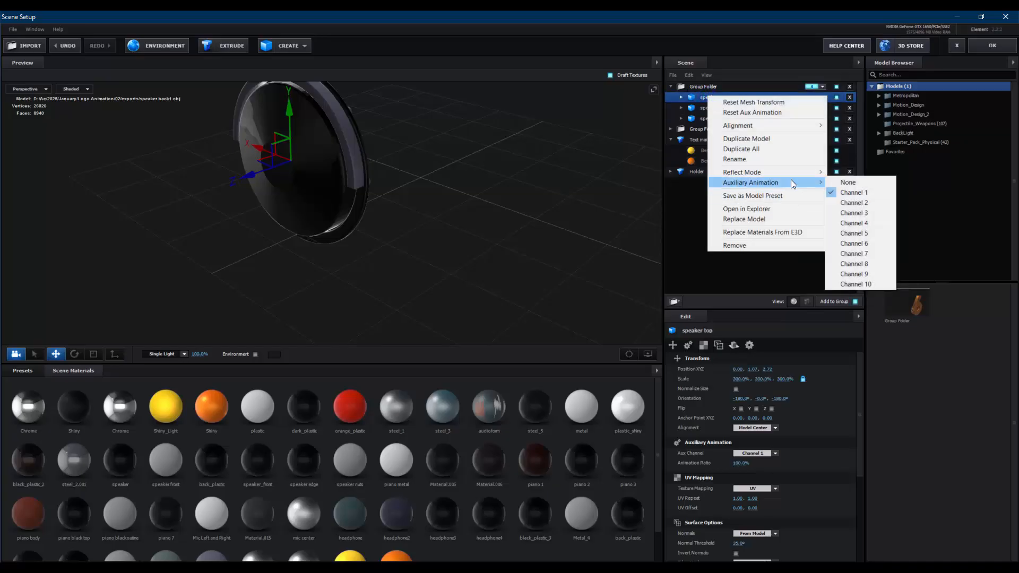
click(700, 96)
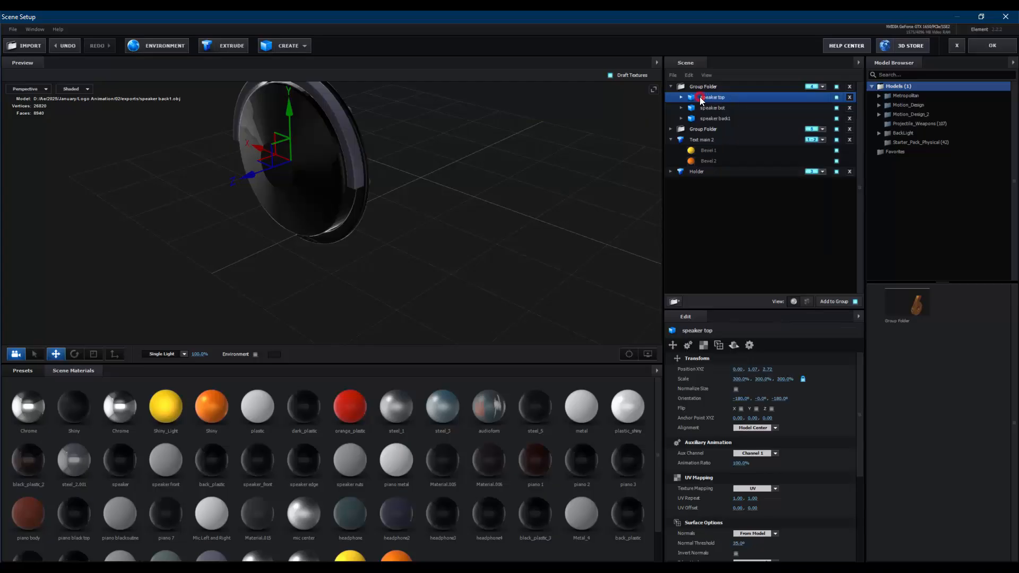
click(836, 98)
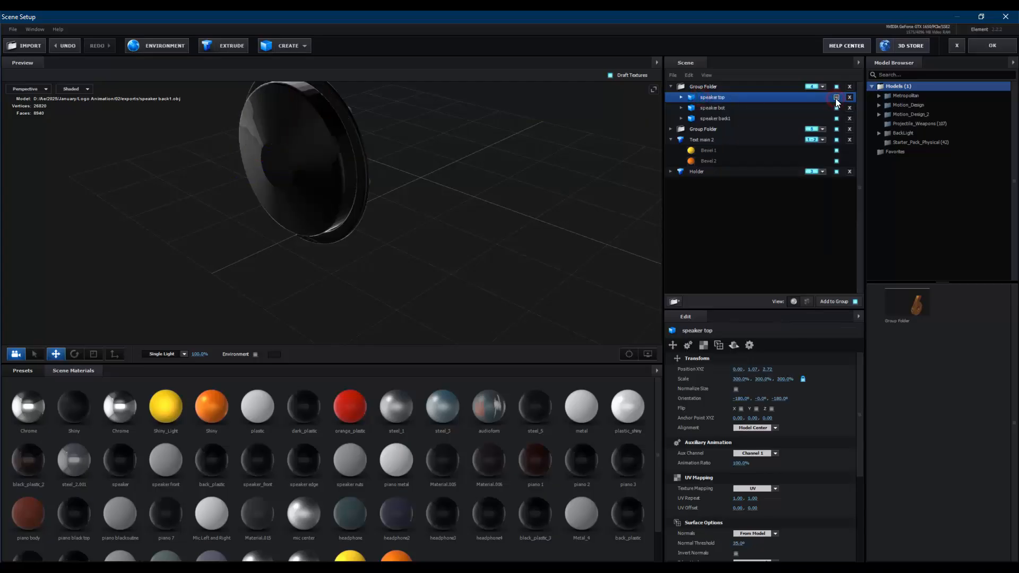
click(836, 98)
click(727, 118)
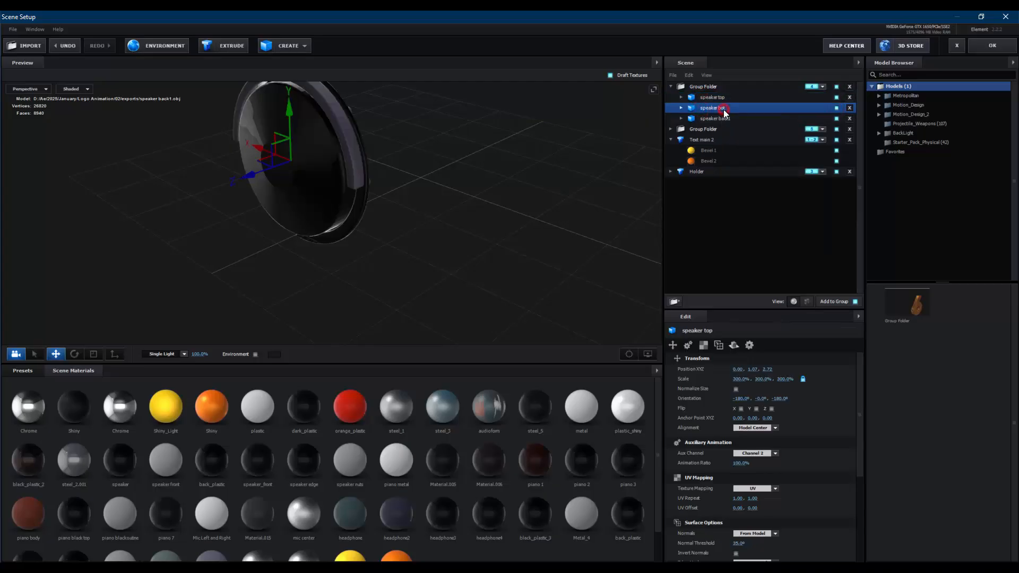
right_click(733, 120)
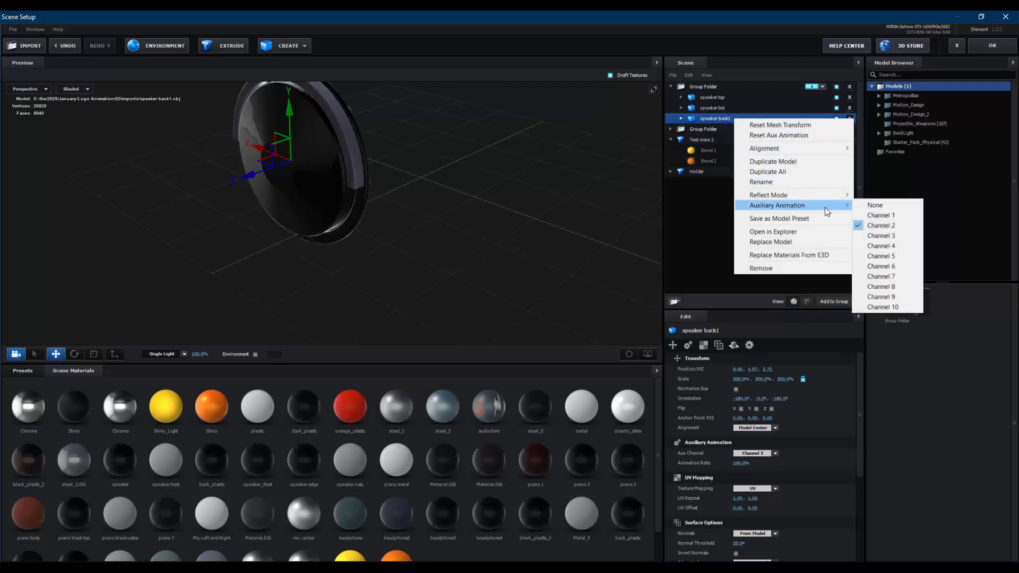
Step: Assign speaker bot to auxiliary animation Channel 3 and apply the scene
click(723, 108)
right_click(723, 109)
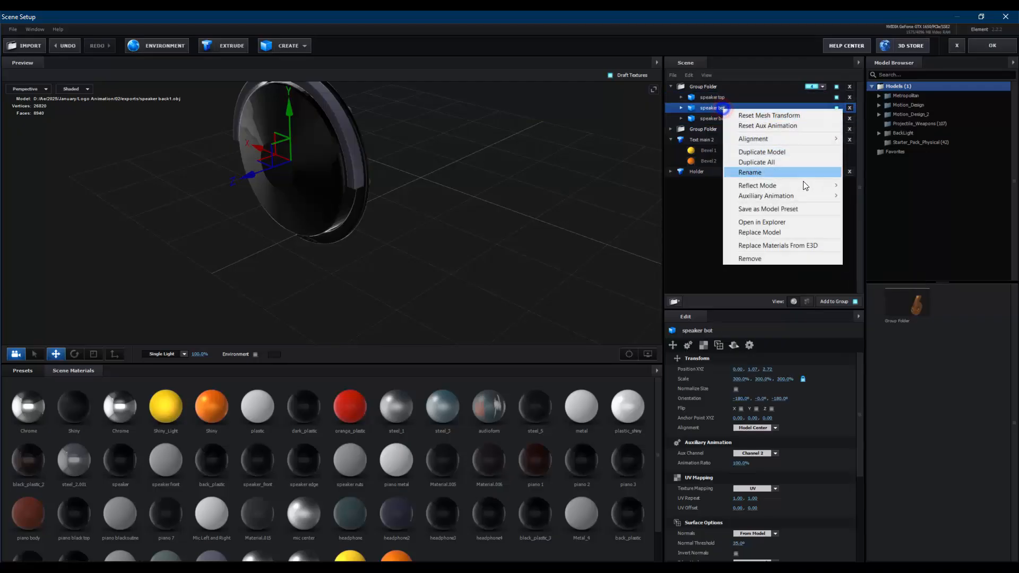
mouse_move(803, 196)
click(881, 227)
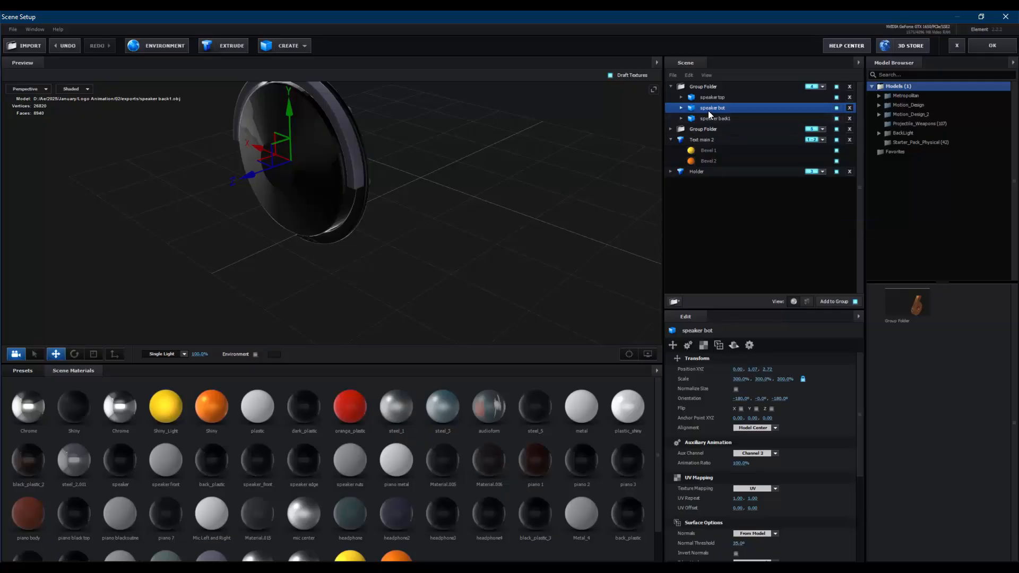
click(1001, 49)
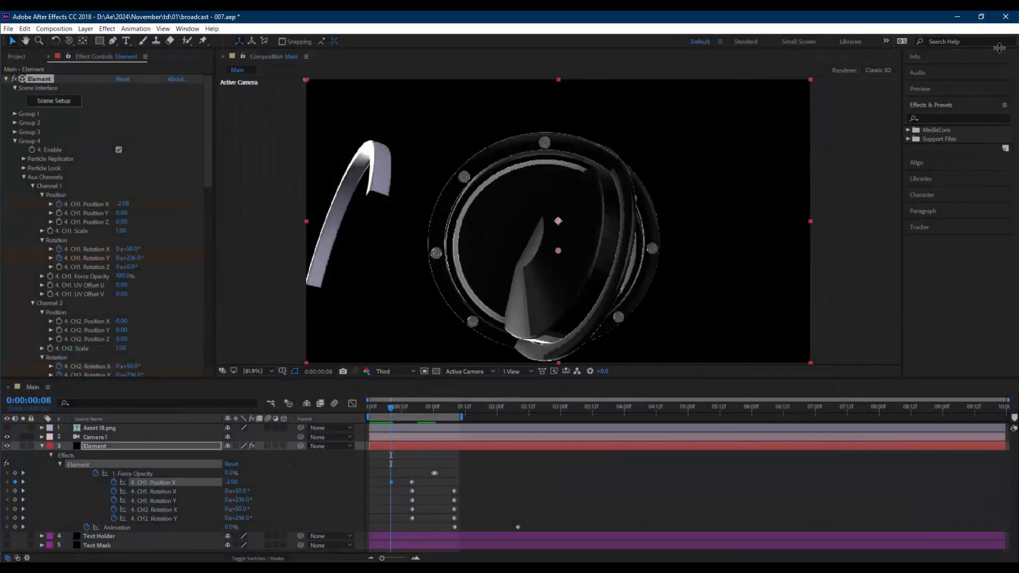
Step: Reopen Scene Setup, hide speaker top, and leave only the steel_3 material enabled in speaker bot while keeping speaker back1 shown
click(68, 104)
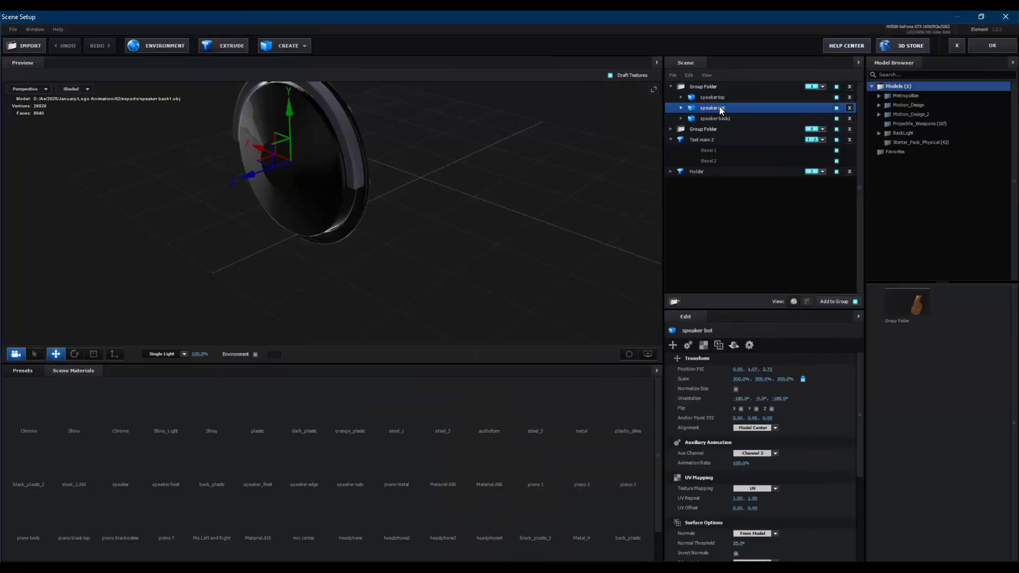
click(681, 108)
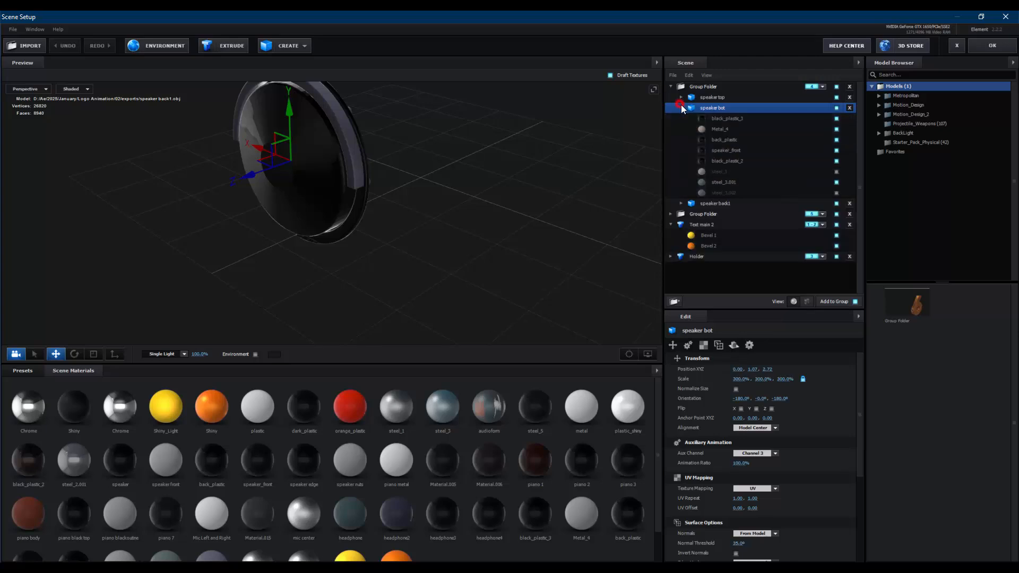
click(837, 183)
click(682, 108)
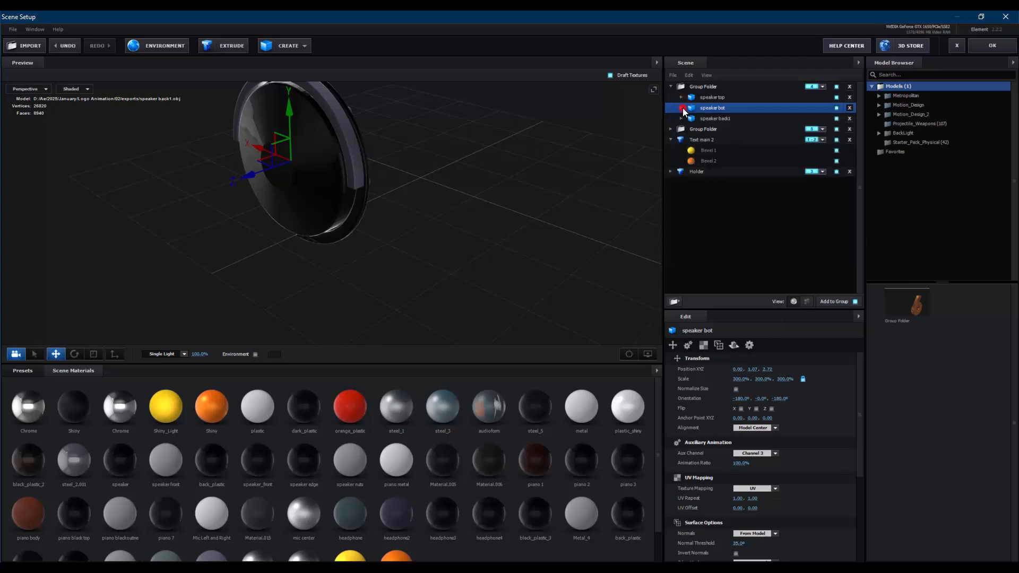
click(836, 97)
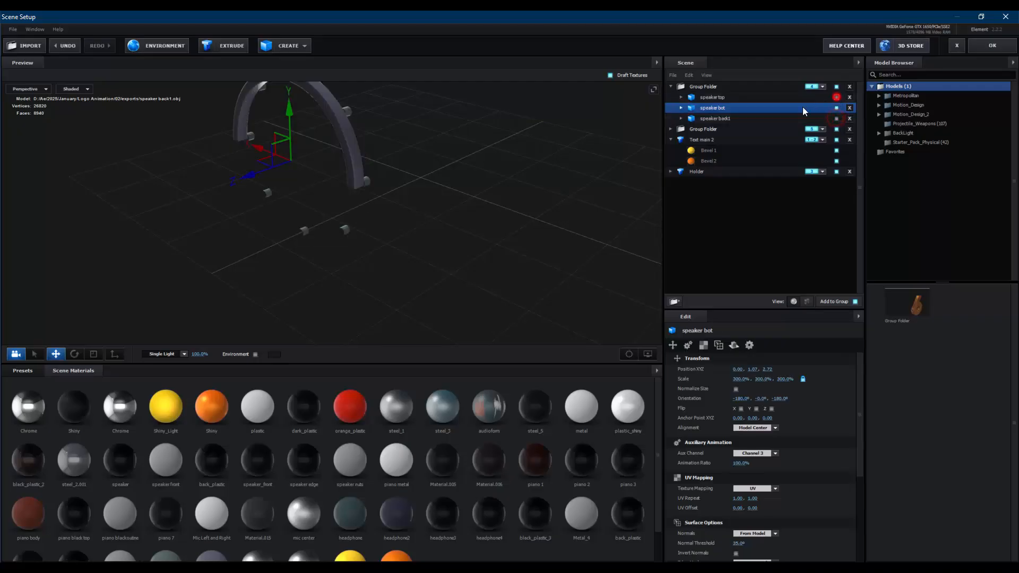
click(678, 107)
click(837, 182)
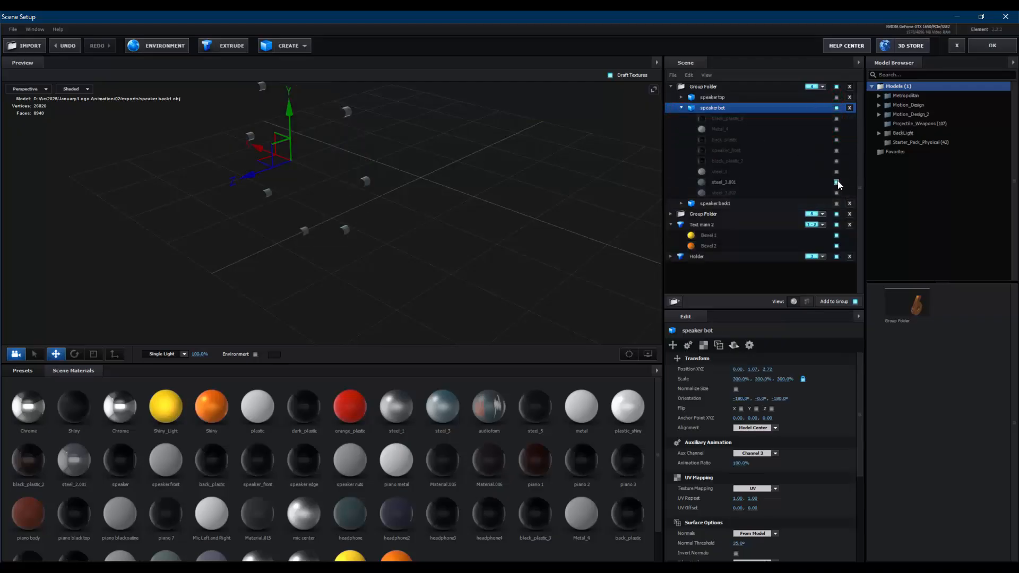
click(837, 172)
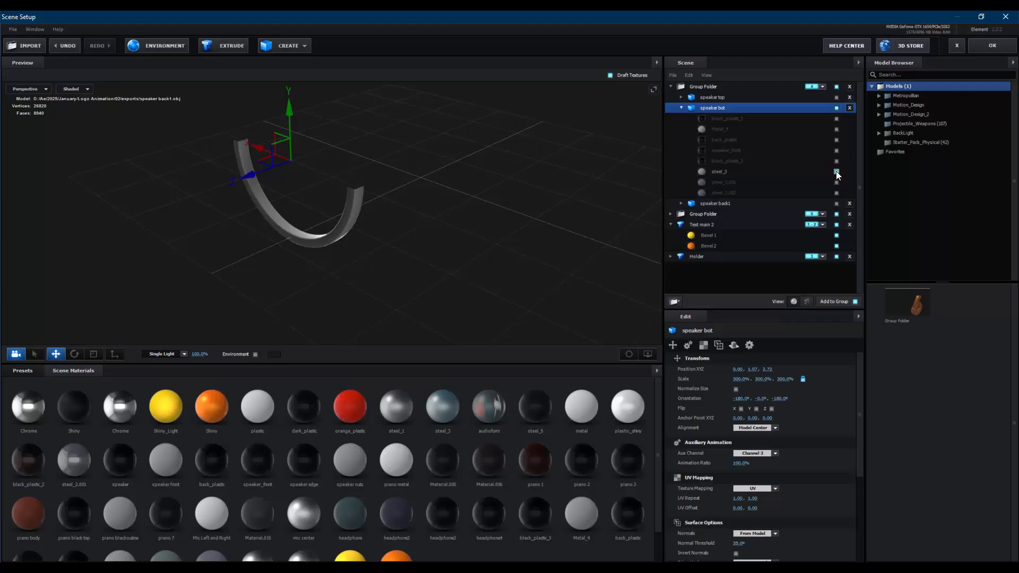
click(682, 107)
click(837, 119)
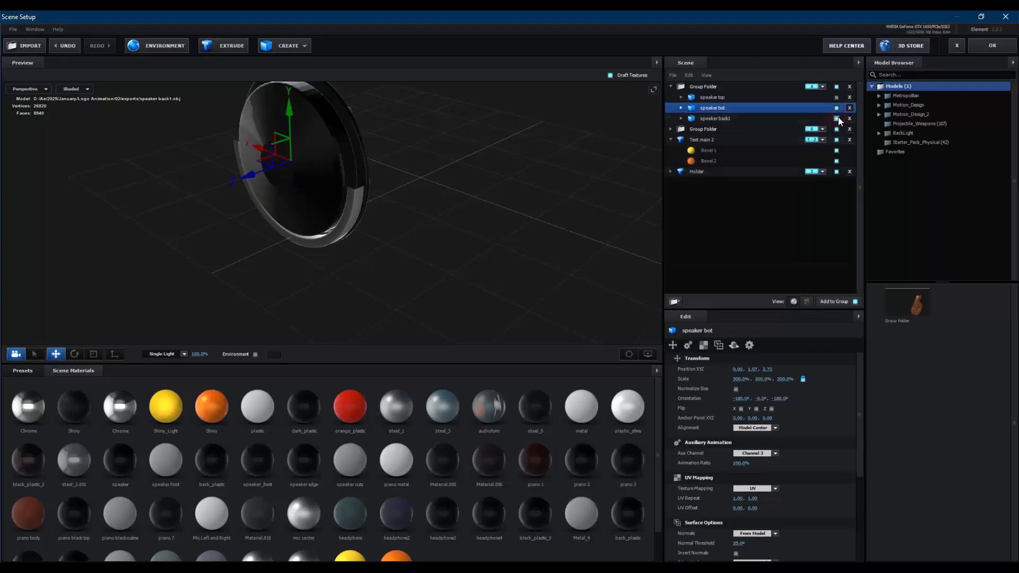
Step: Recheck the auxiliary animation channels of the three speaker models and apply the scene changes
right_click(766, 118)
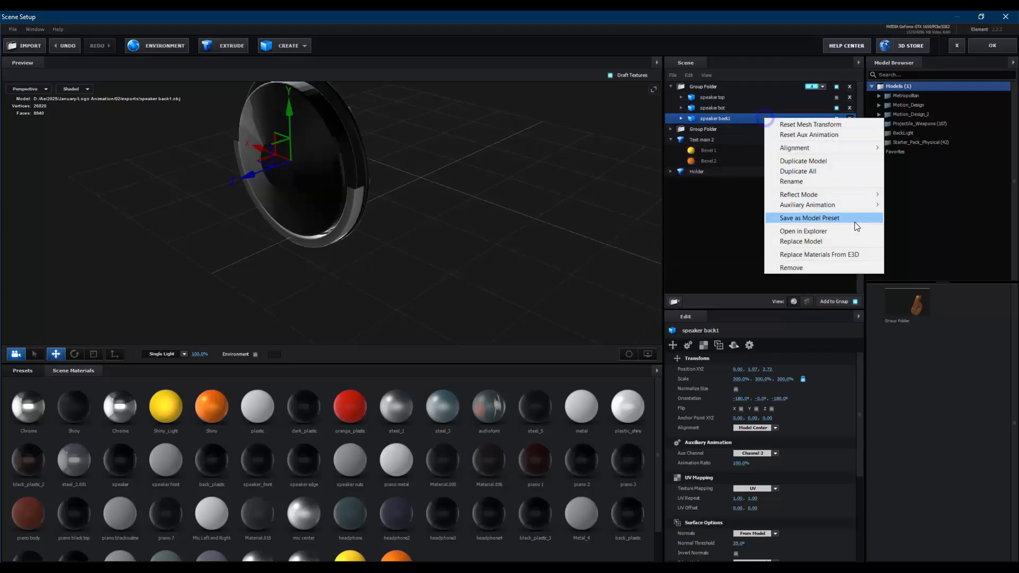
mouse_move(855, 205)
right_click(728, 98)
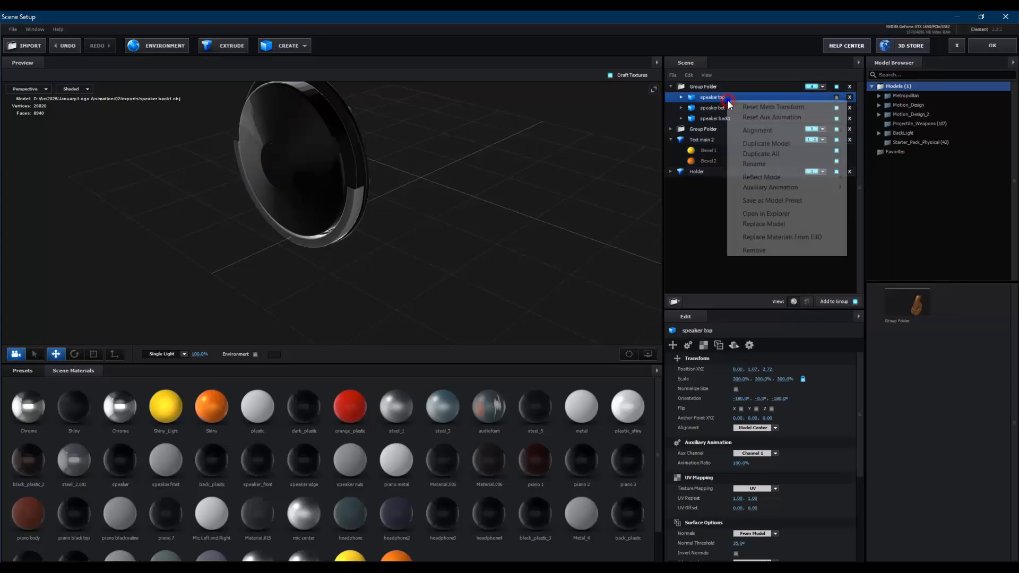
mouse_move(820, 186)
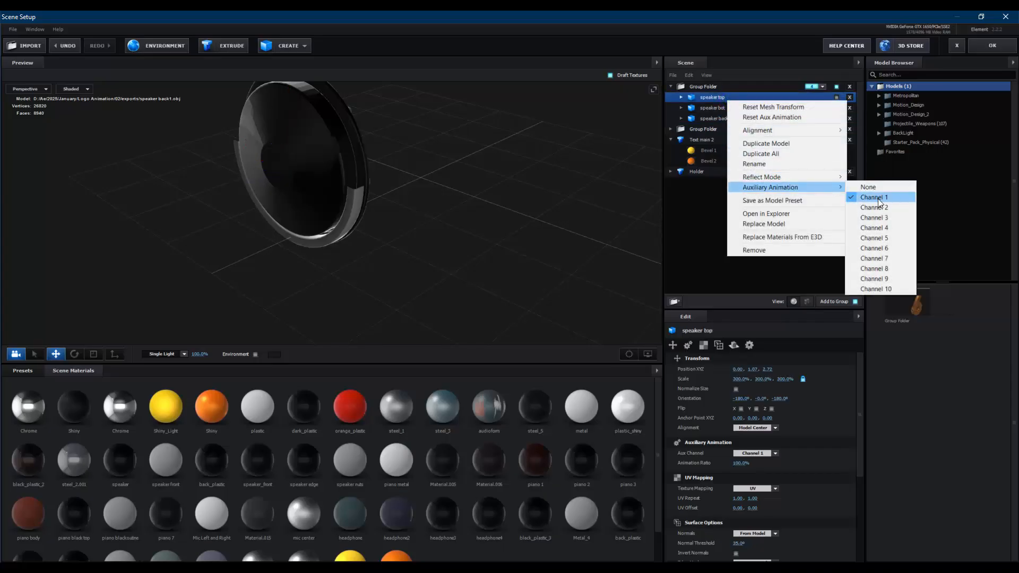
right_click(719, 118)
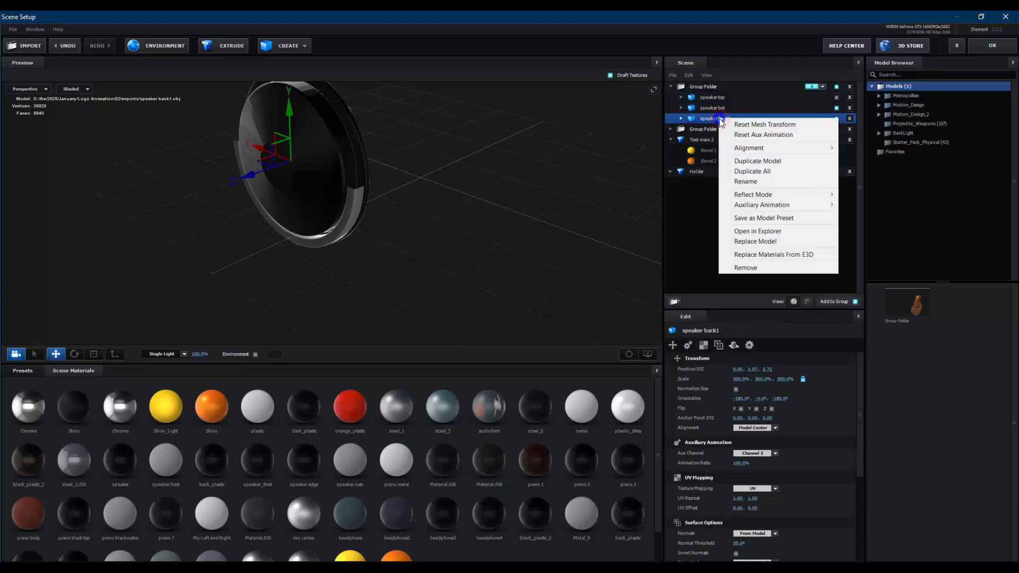
mouse_move(775, 204)
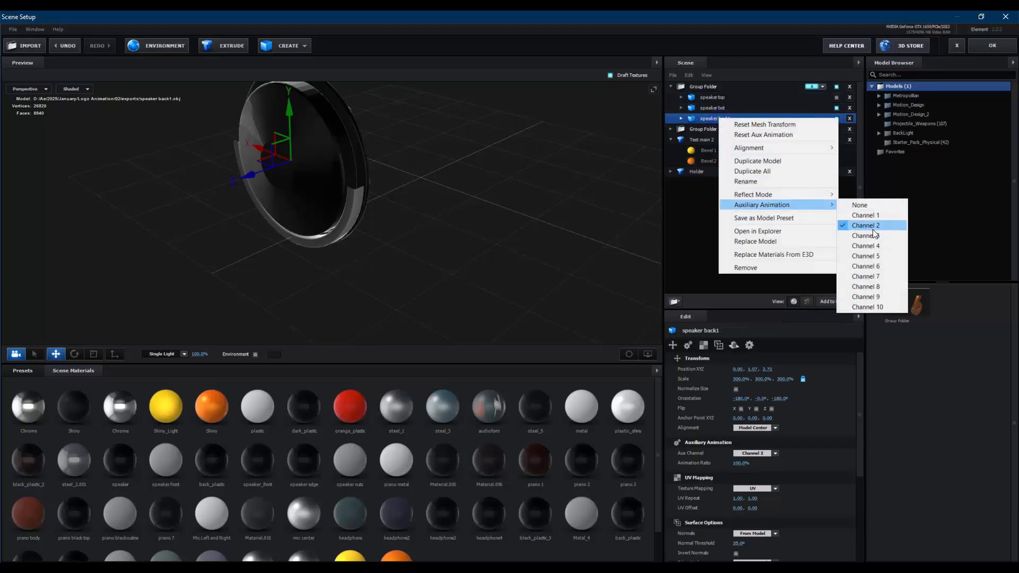
click(722, 110)
right_click(718, 109)
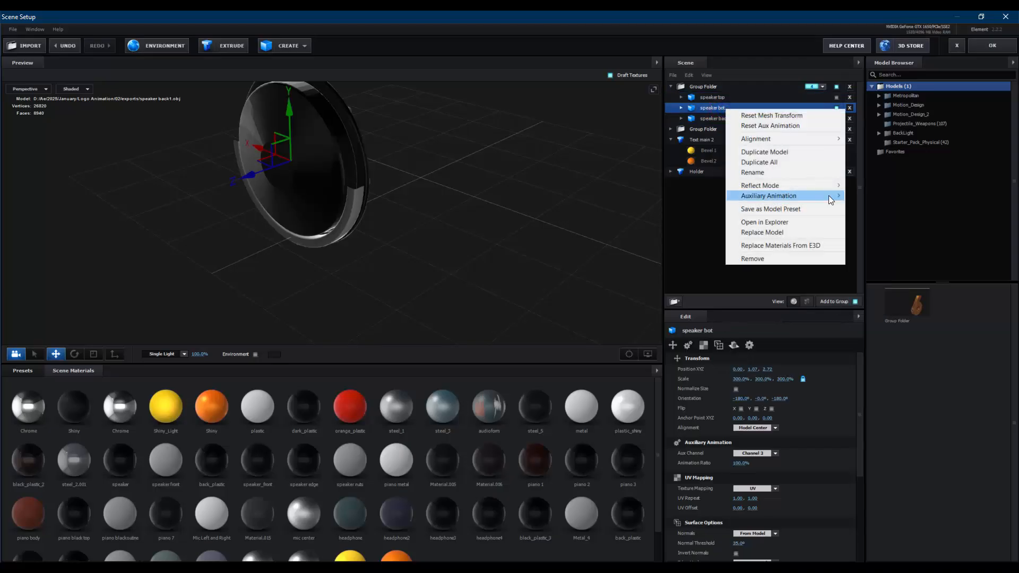
click(706, 109)
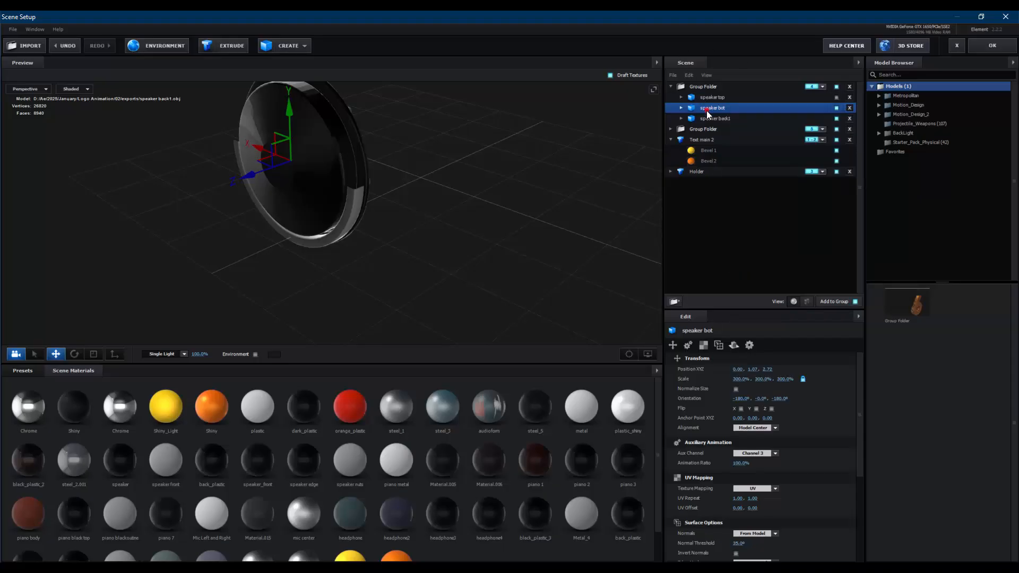
click(993, 45)
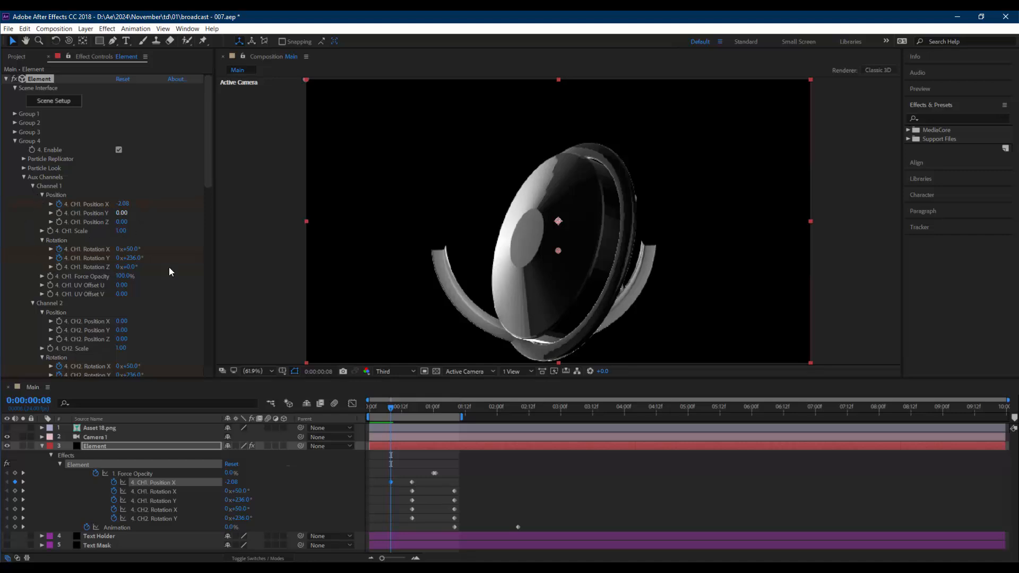
scroll(106, 295, down, 3)
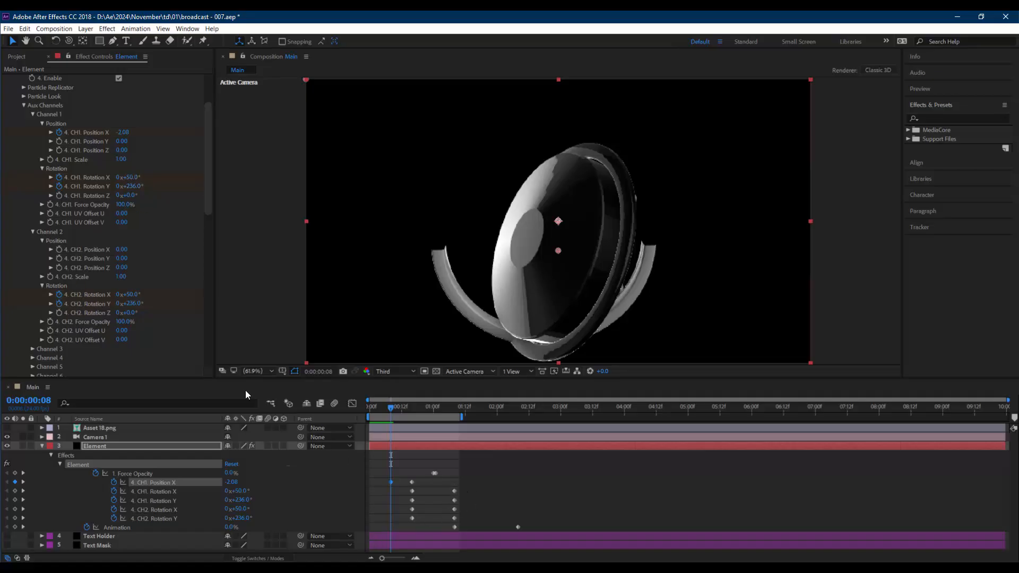
Step: At frame 16, enable keyframes for Group 4 Channel 3 Rotation X and Rotation Y and show all keyframed Element properties
key(ctrl+z)
click(420, 503)
key(k)
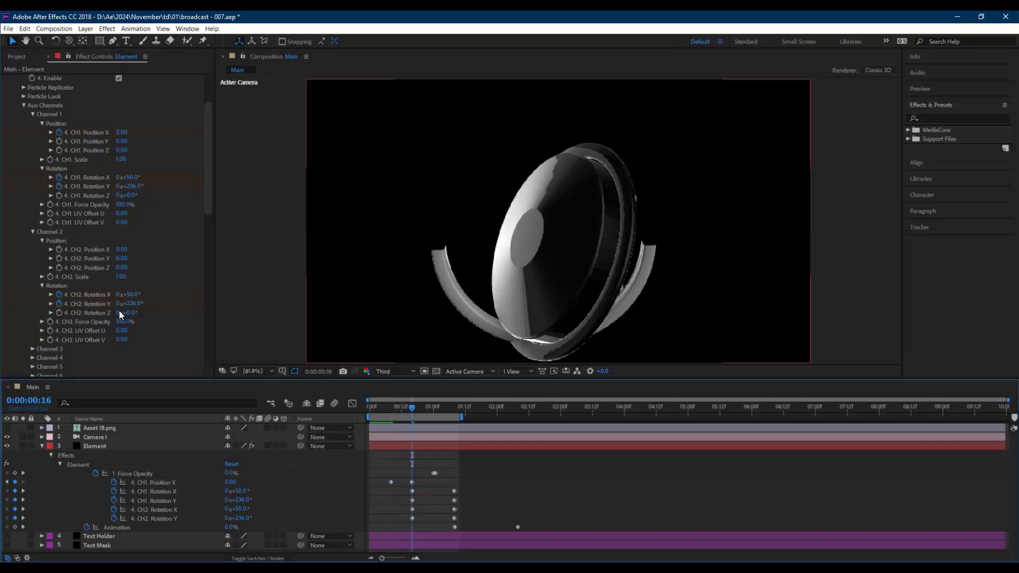
scroll(40, 318, down, 1)
click(31, 326)
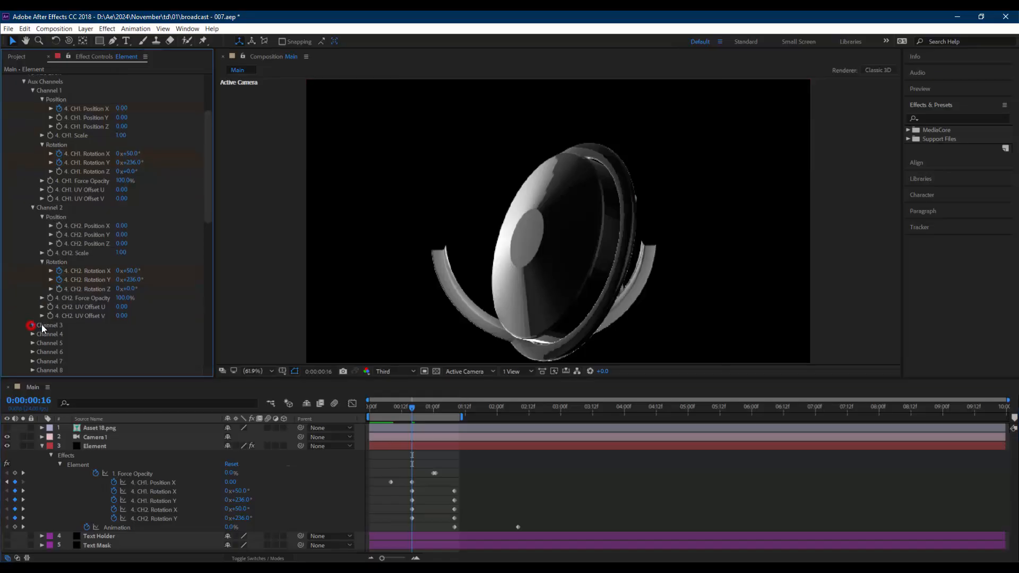
scroll(41, 324, down, 2)
scroll(43, 330, down, 1)
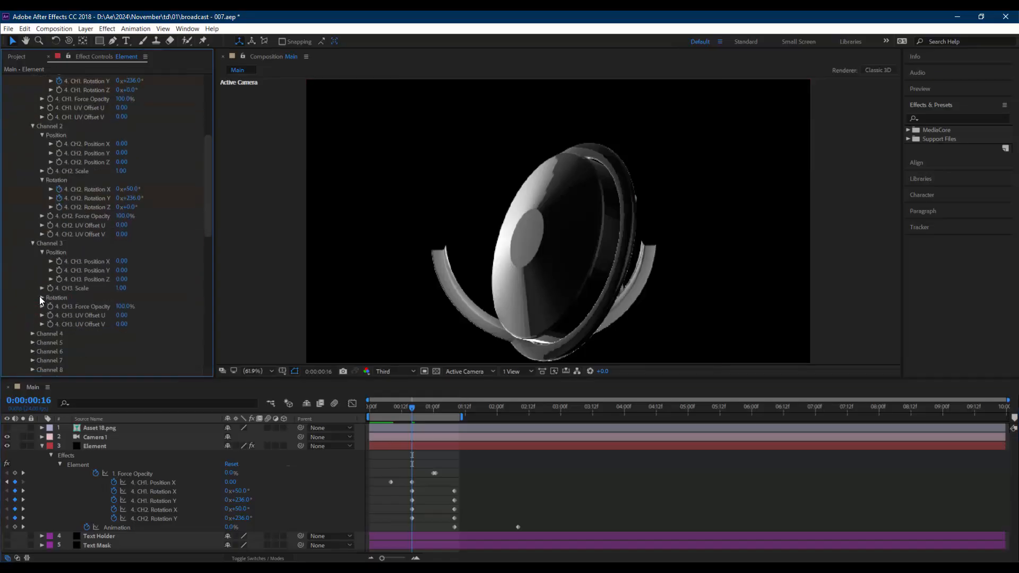
click(39, 297)
click(58, 315)
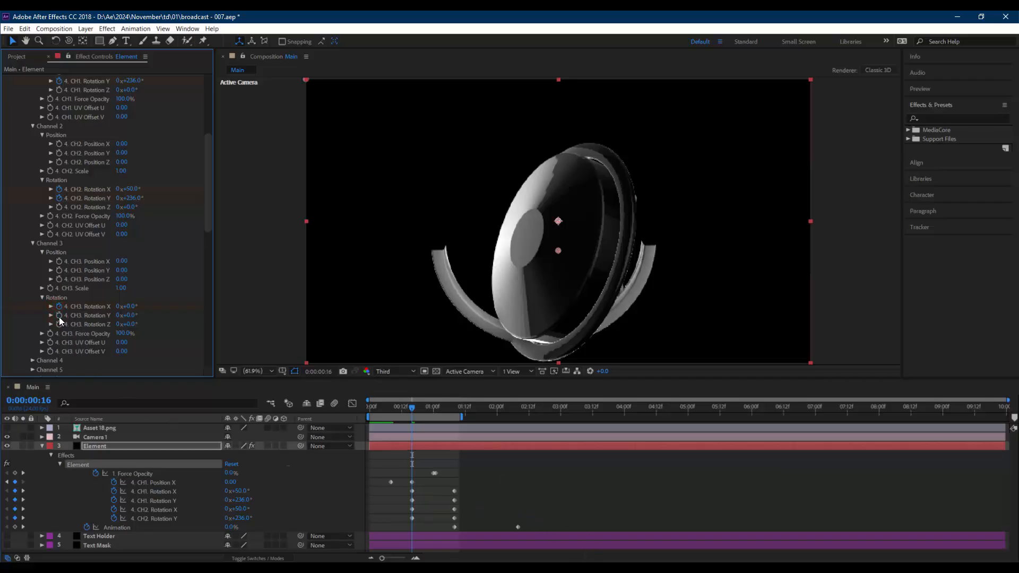
click(58, 324)
key(u)
key(u)
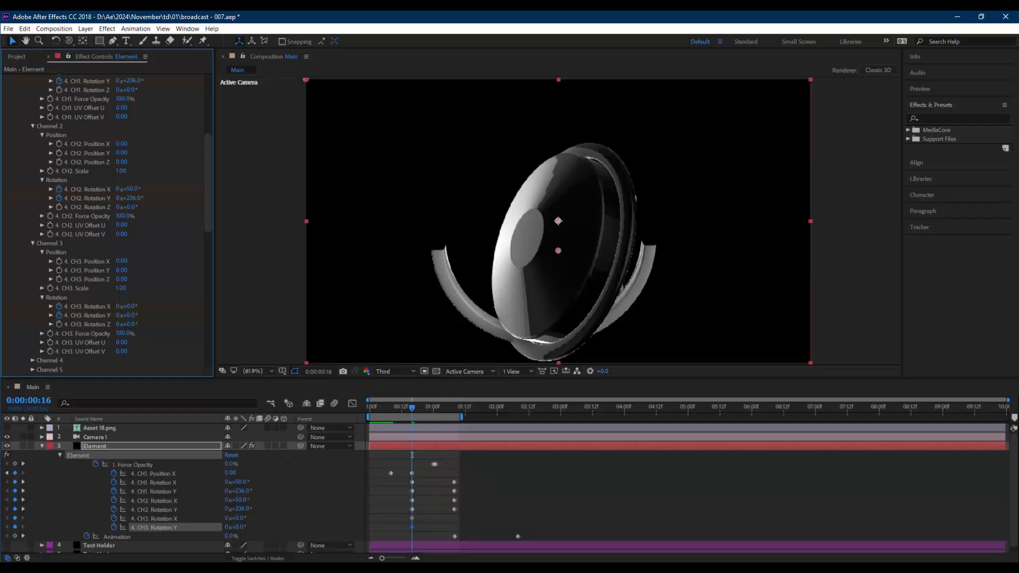
drag(362, 511, 907, 341)
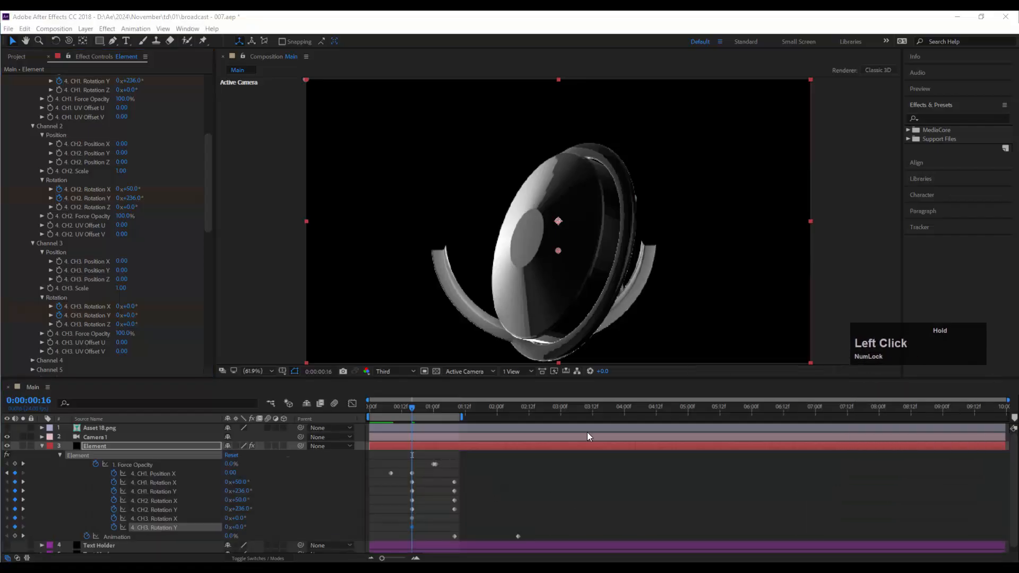
Step: Copy the Channel 2 Rotation X and Y keyframes onto the matching Channel 3 rotations at frame 16
click(421, 516)
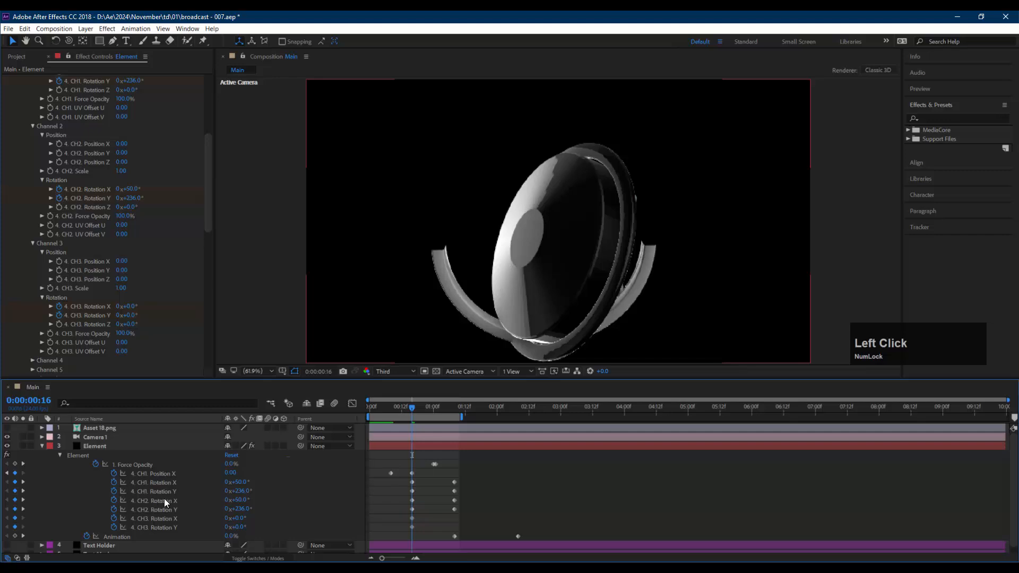
click(164, 500)
key(ctrl+c)
click(412, 518)
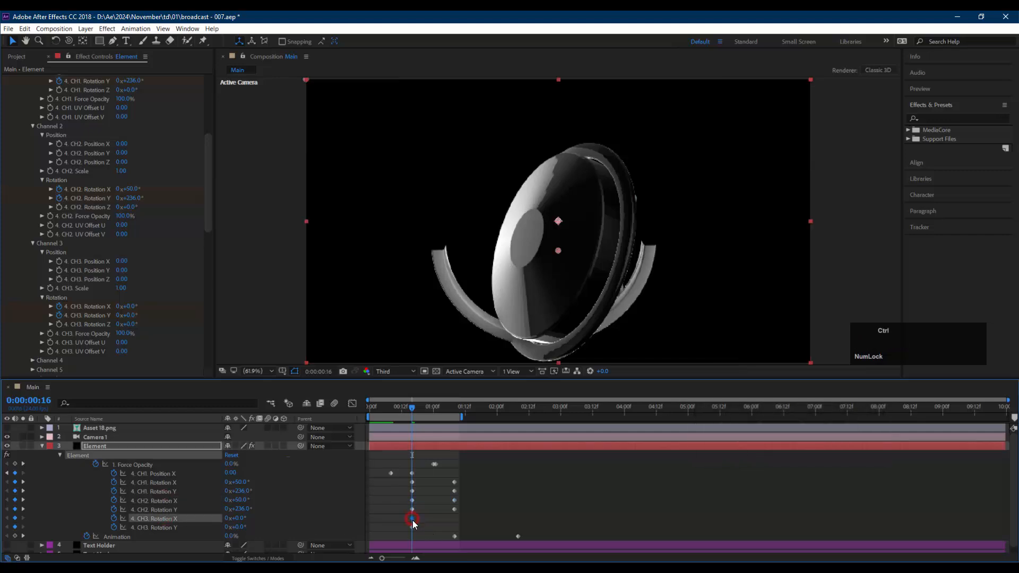
key(ctrl+v)
click(156, 509)
key(ctrl+c)
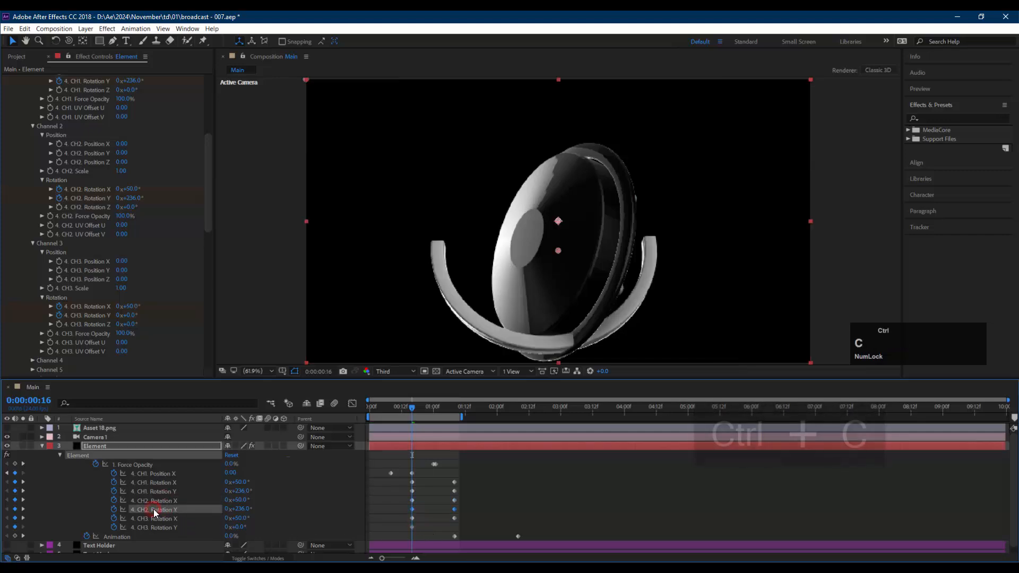
click(412, 527)
key(ctrl+v)
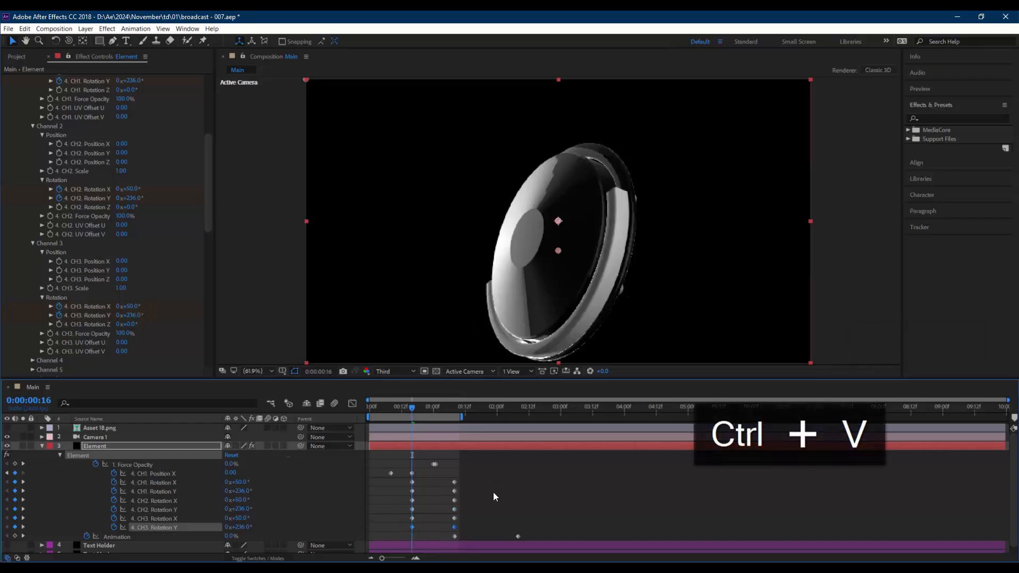
Step: Preview the speaker animation from frame 0 to check the Channel 3 rotation
drag(404, 409, 350, 409)
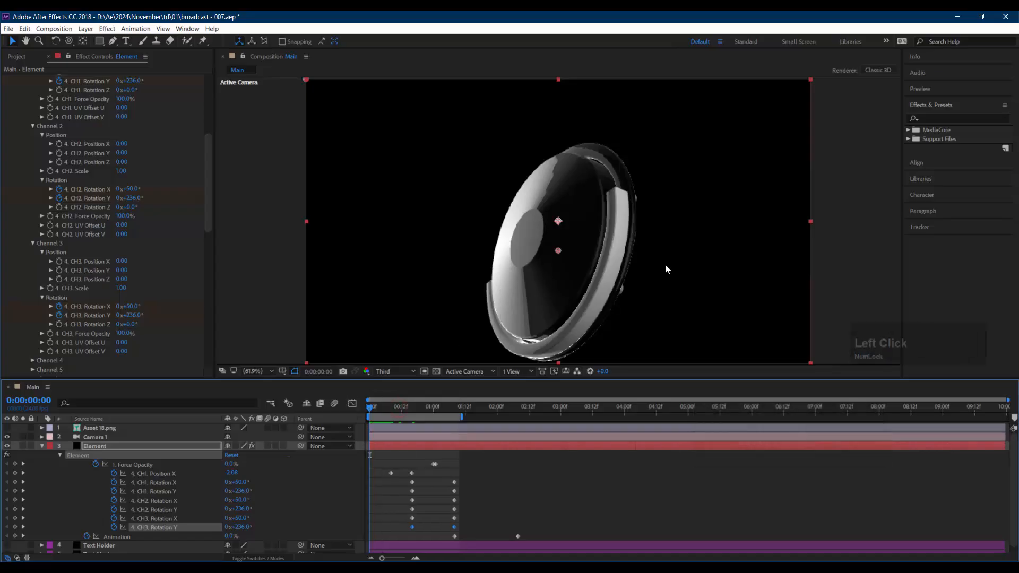
key(space)
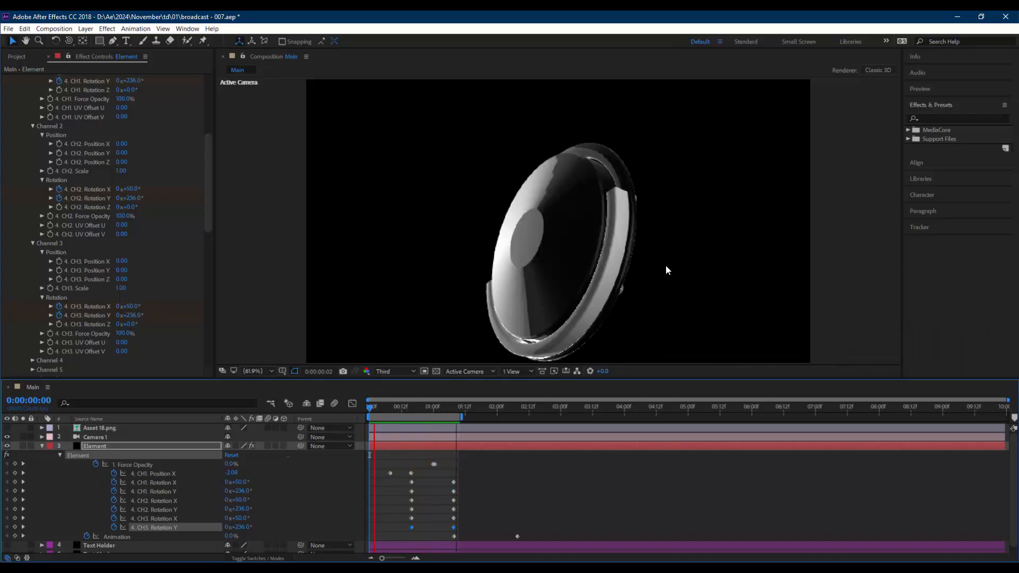
key(space)
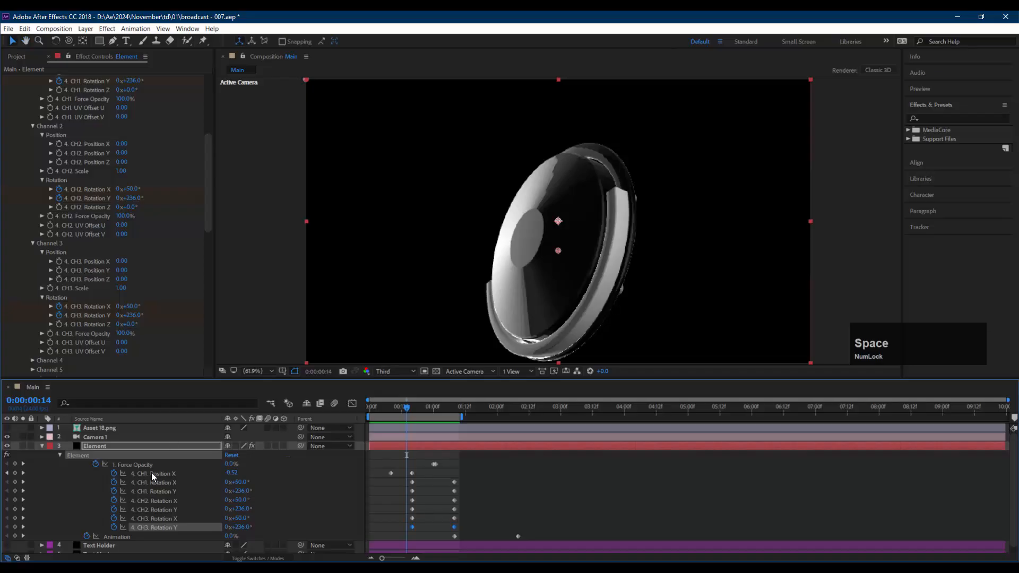
Step: Turn speaker top back on in Scene Setup, apply the scene and preview the animation
click(152, 472)
scroll(107, 112, up, 5)
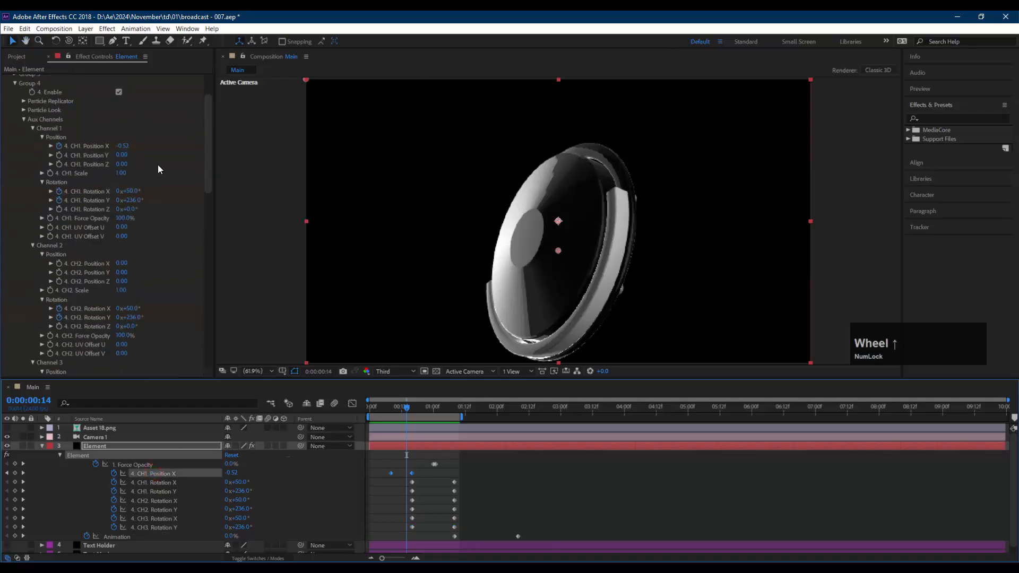
click(66, 108)
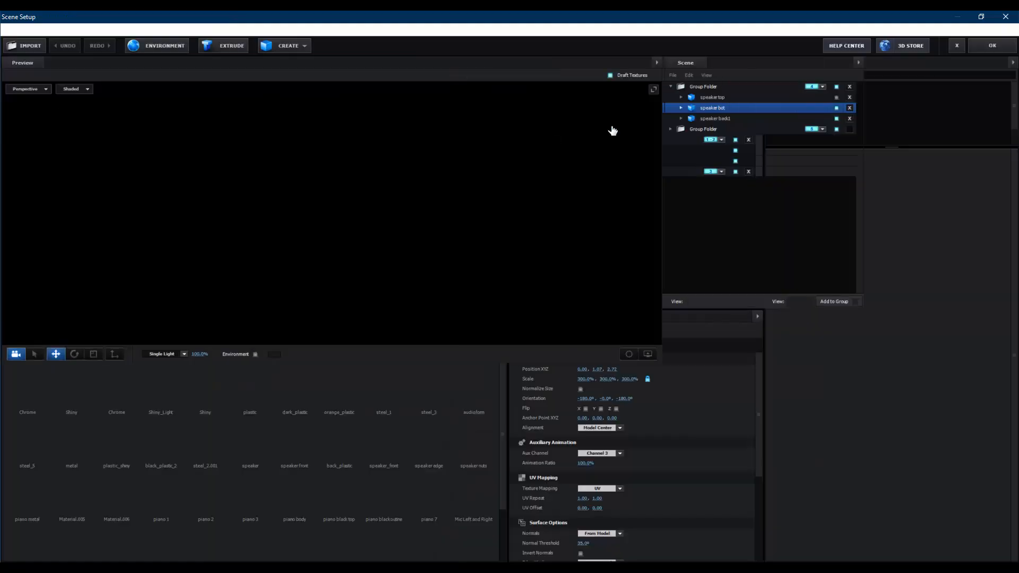
click(801, 99)
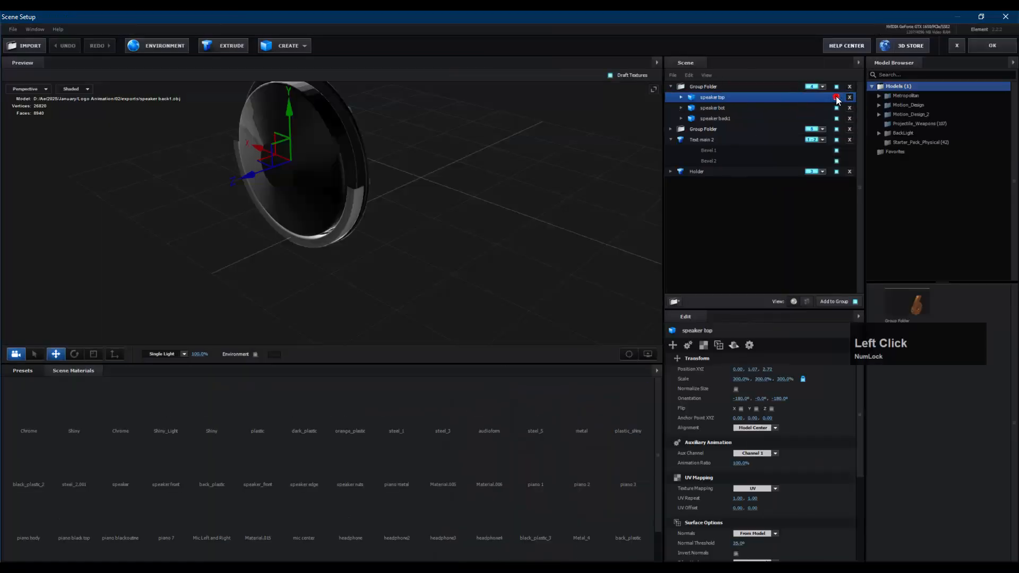
click(992, 45)
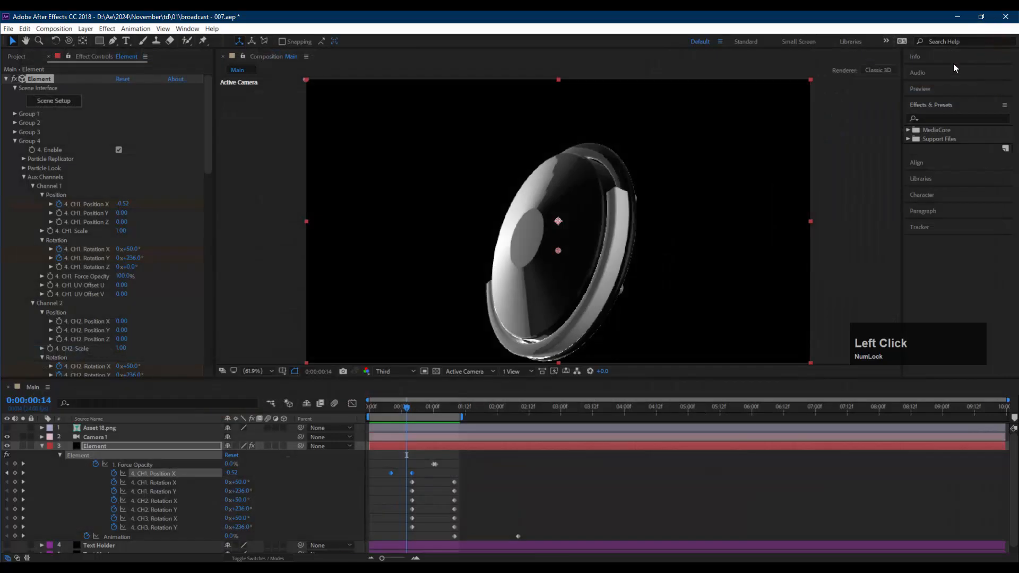
key(space)
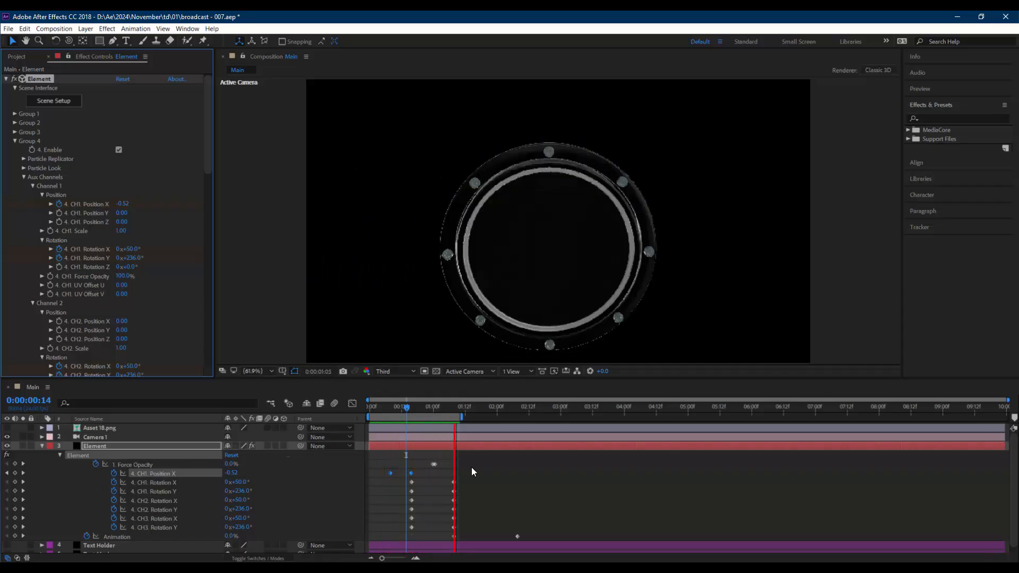
key(space)
Step: At frame 16, create a group null for Group 4 and show its rotation properties
drag(401, 407, 412, 410)
click(24, 177)
click(31, 204)
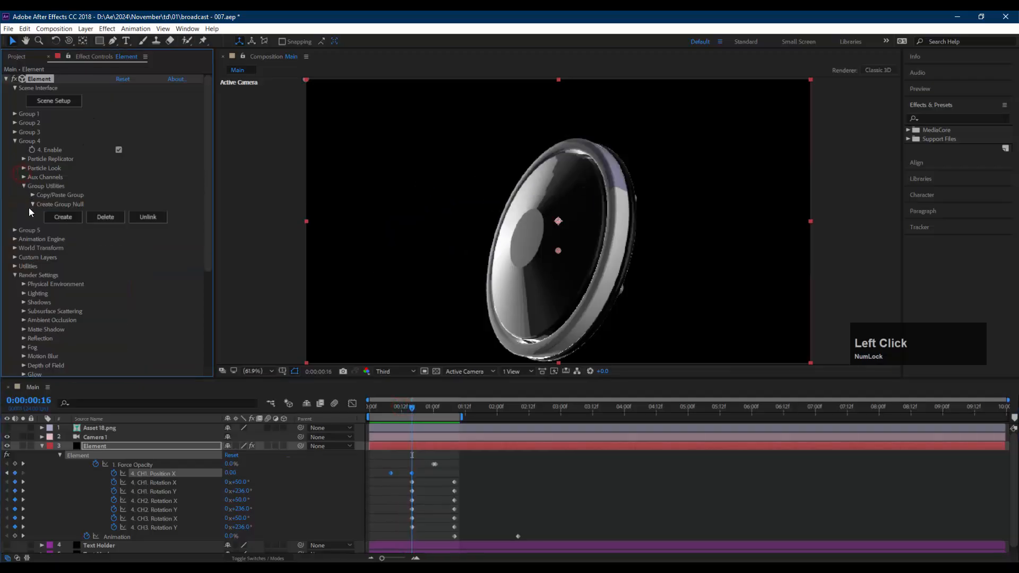
click(63, 218)
click(120, 429)
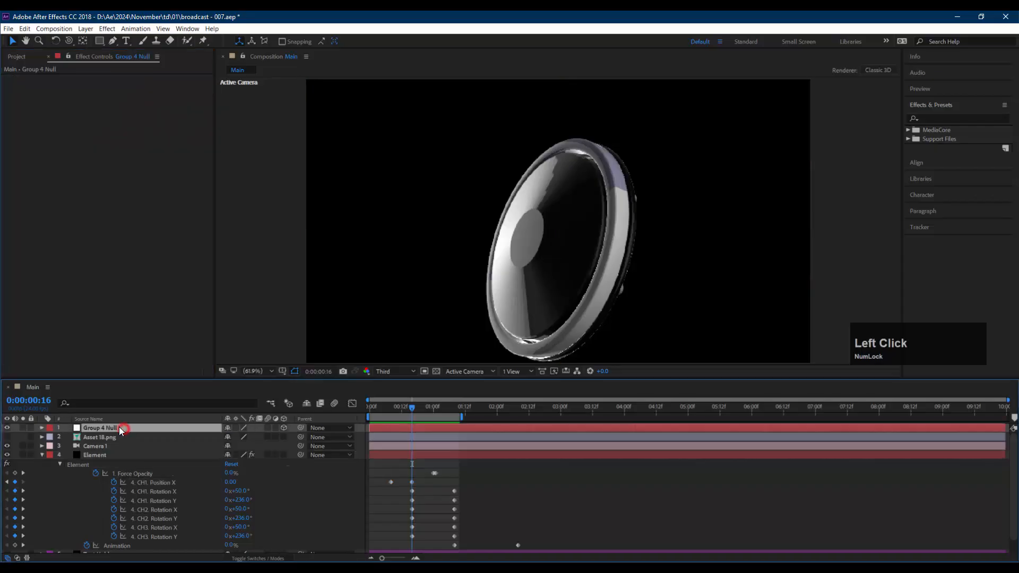
key(r)
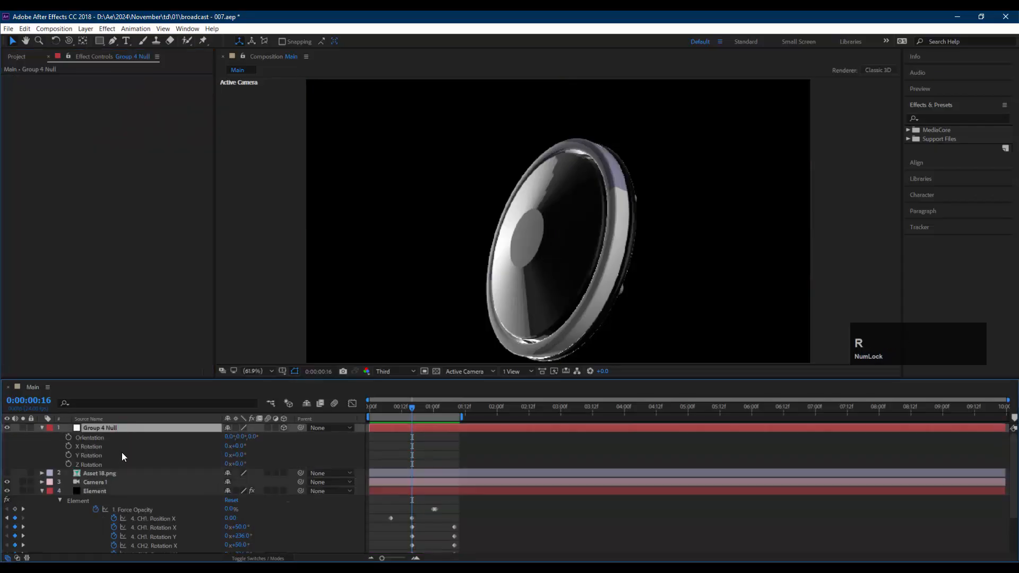
Step: Try rotating the Group 4 null, and undo the test rotations
drag(236, 463, 255, 453)
key(ctrl+z)
key(ctrl+z)
key(ctrl+z)
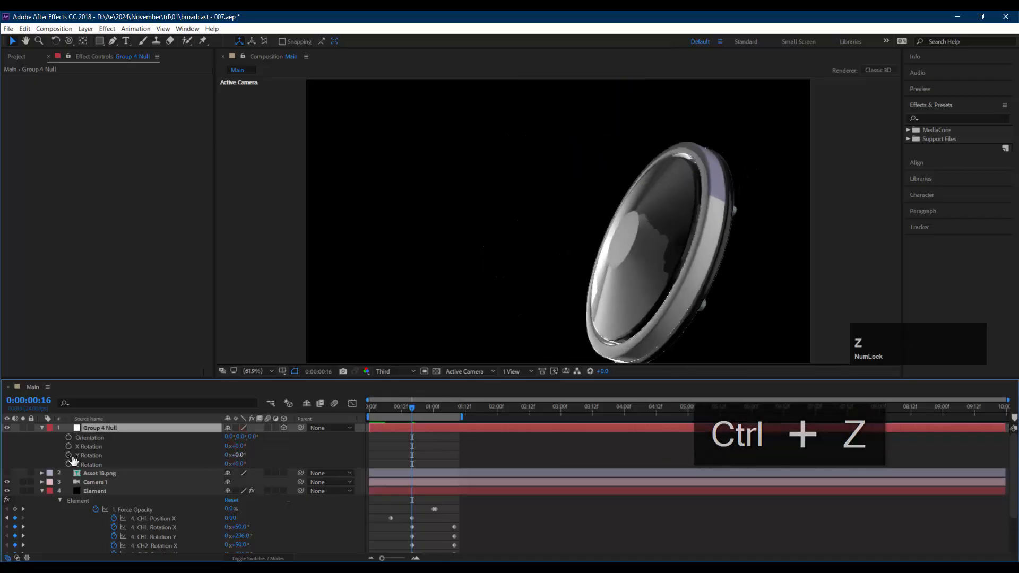
Step: Keyframe the Group 4 null's X, Y and Z Rotation at 0° and shift those keyframes to frame 18
click(68, 446)
click(69, 456)
click(69, 465)
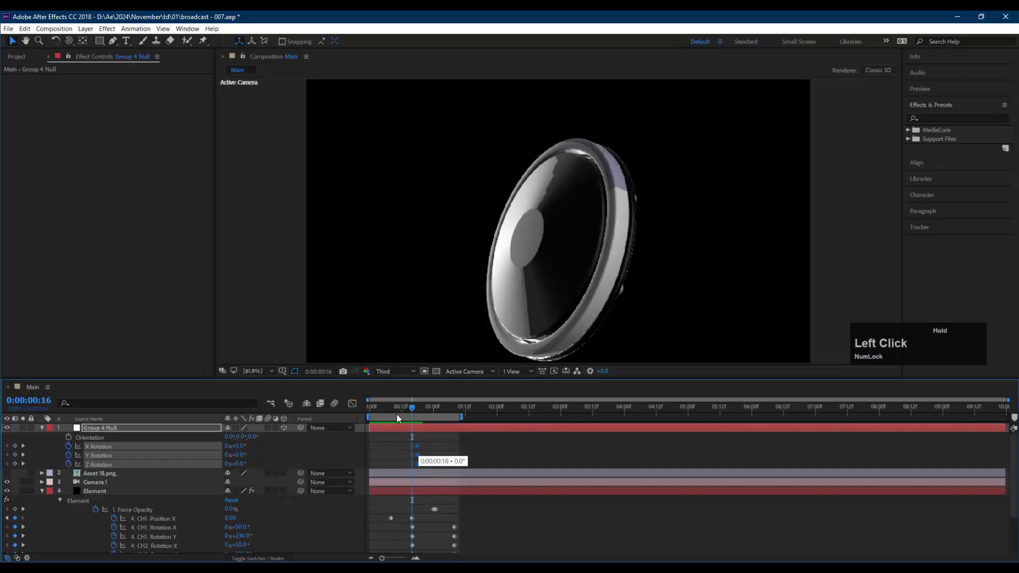
drag(391, 406, 362, 411)
click(454, 444)
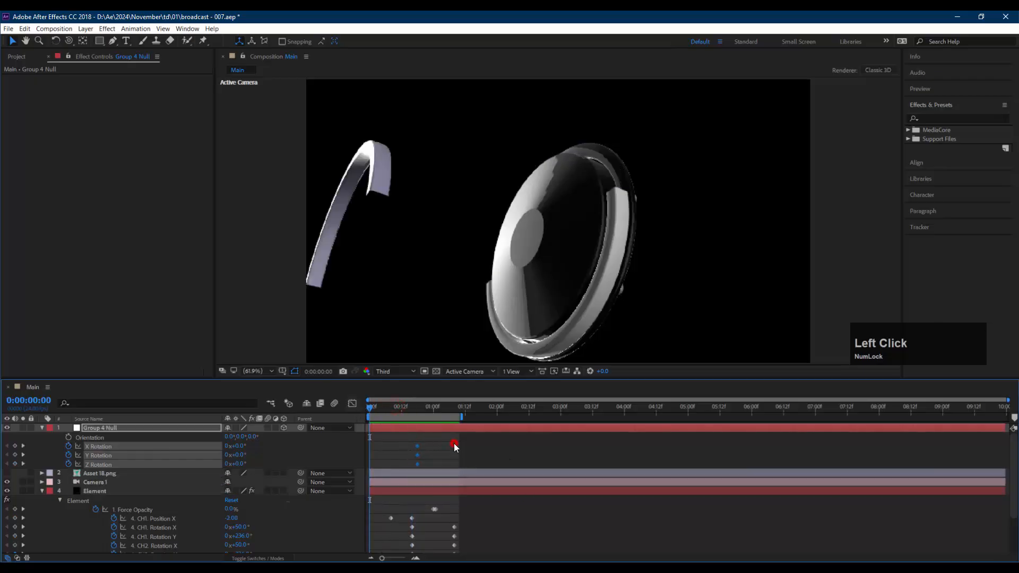
Step: At frame 0, set the Group 4 null's rotation to X 7°, Y 8° and Z 13°, and preview the motion
click(156, 427)
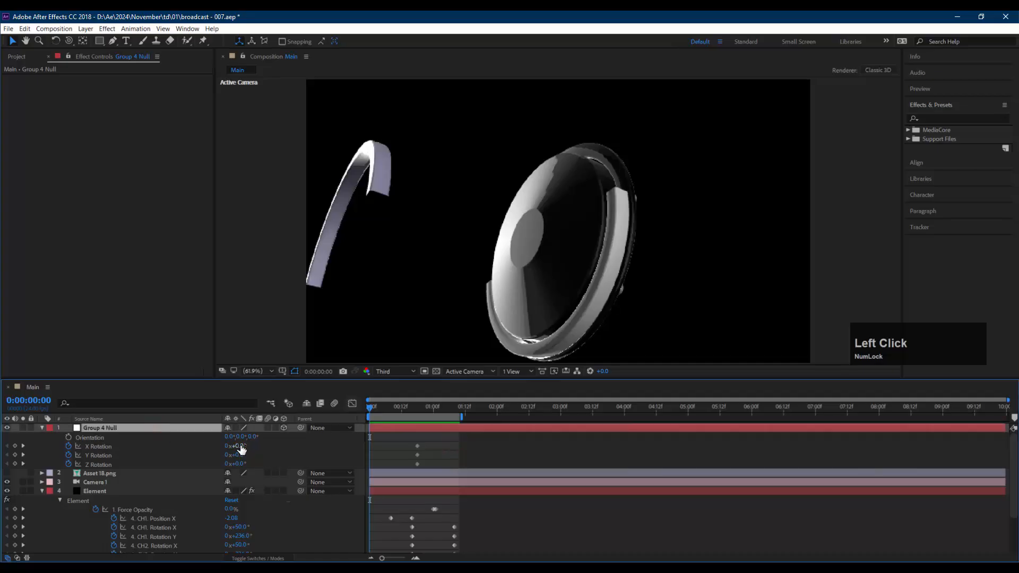
mouse_move(242, 448)
mouse_down()
mouse_move(239, 464)
mouse_move(250, 465)
mouse_move(238, 446)
mouse_up()
click(485, 457)
key(space)
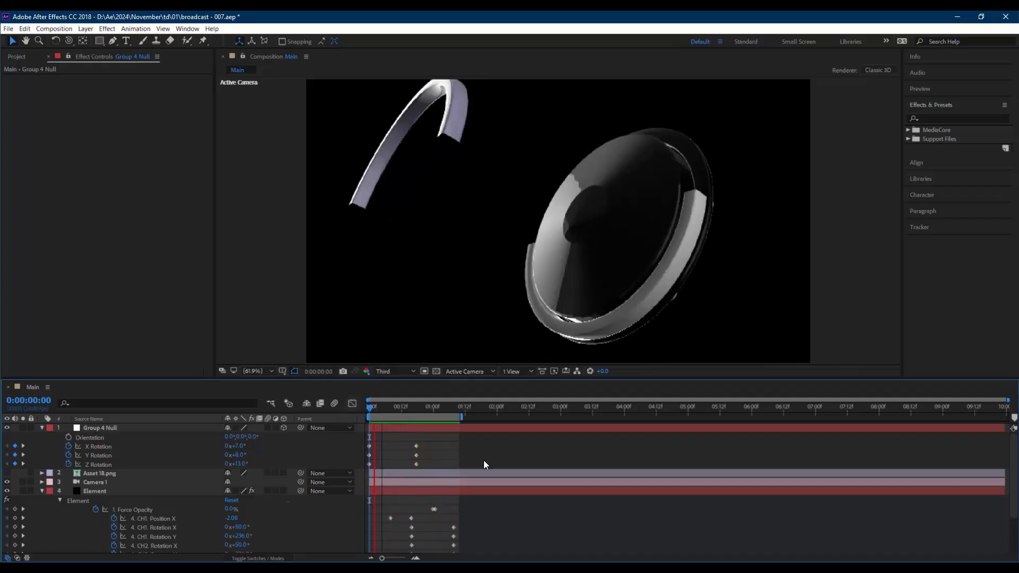
key(space)
click(366, 406)
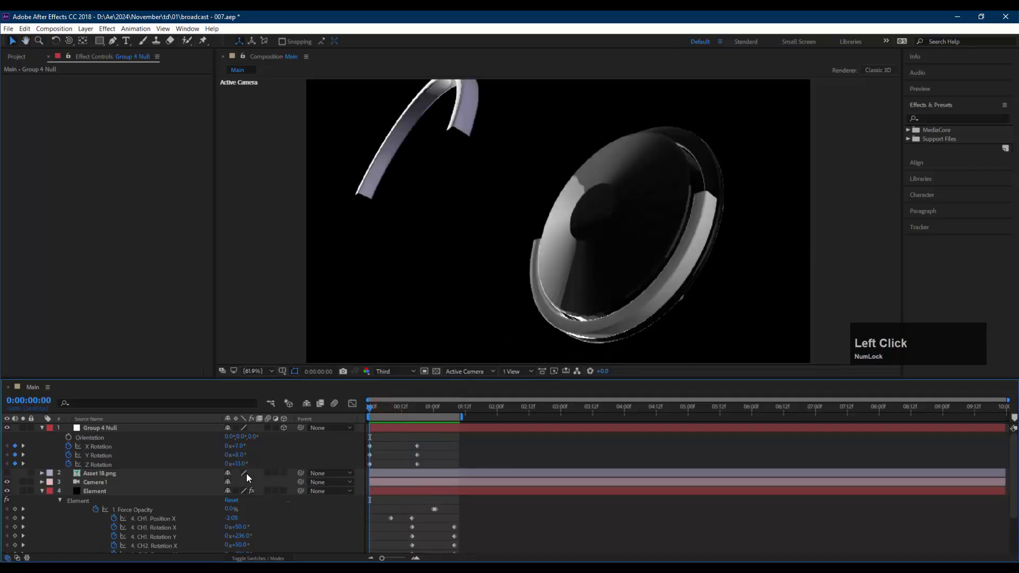
drag(239, 456, 243, 456)
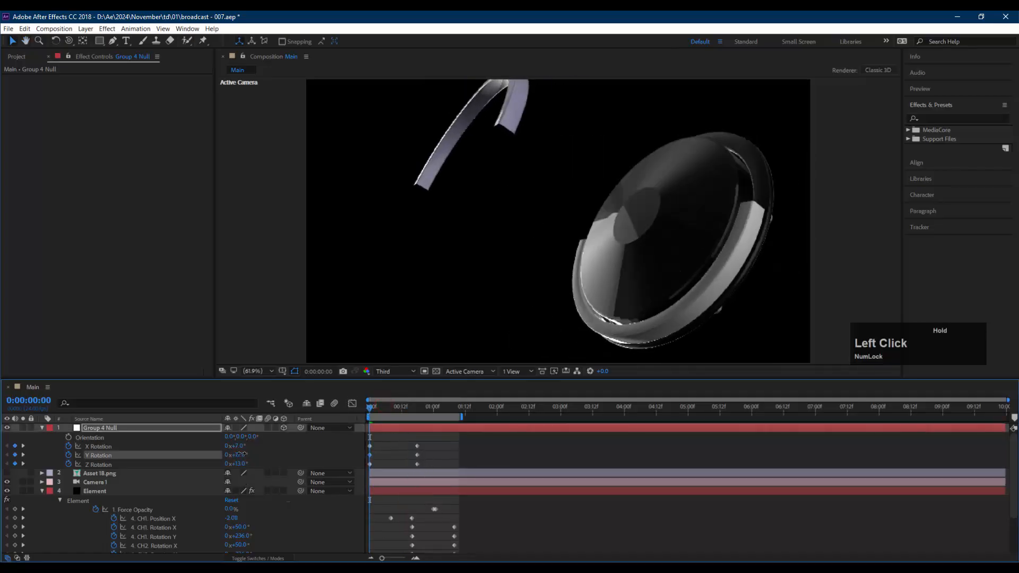
key(ctrl+z)
Step: At frame 0, keyframe a new starting view for Camera 1 by orbiting and tracking the camera around the speaker
click(123, 481)
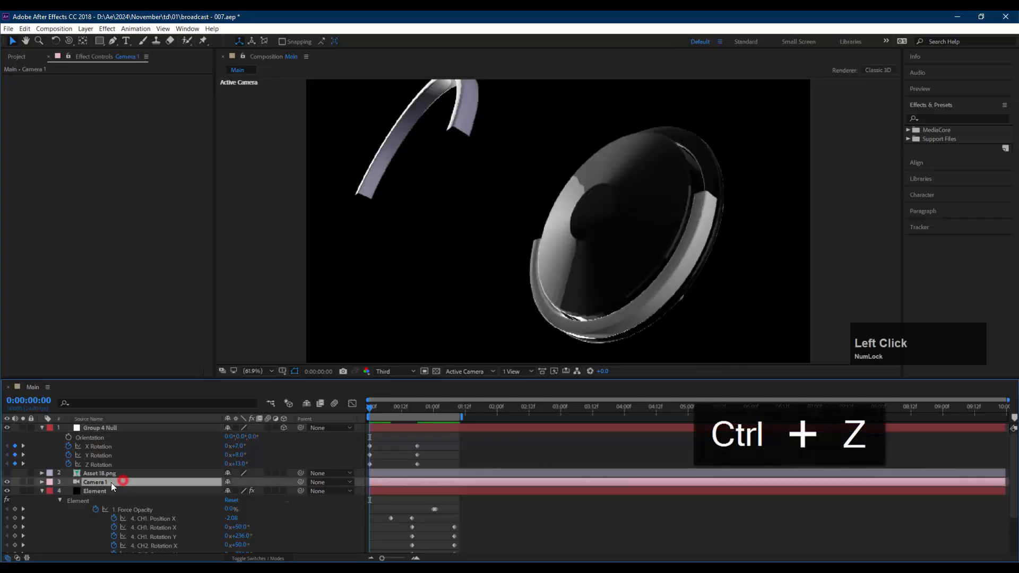
key(u)
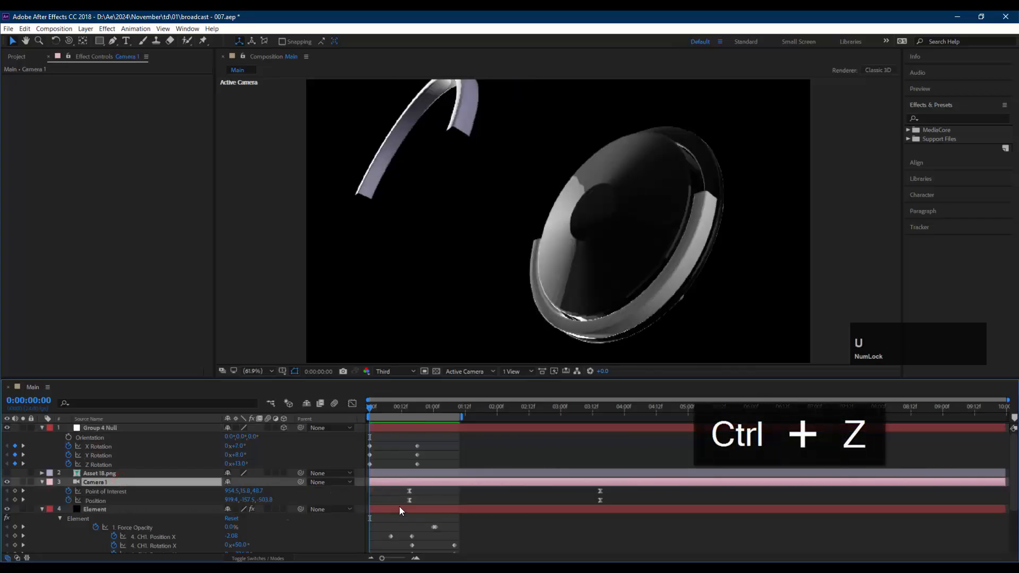
key(c)
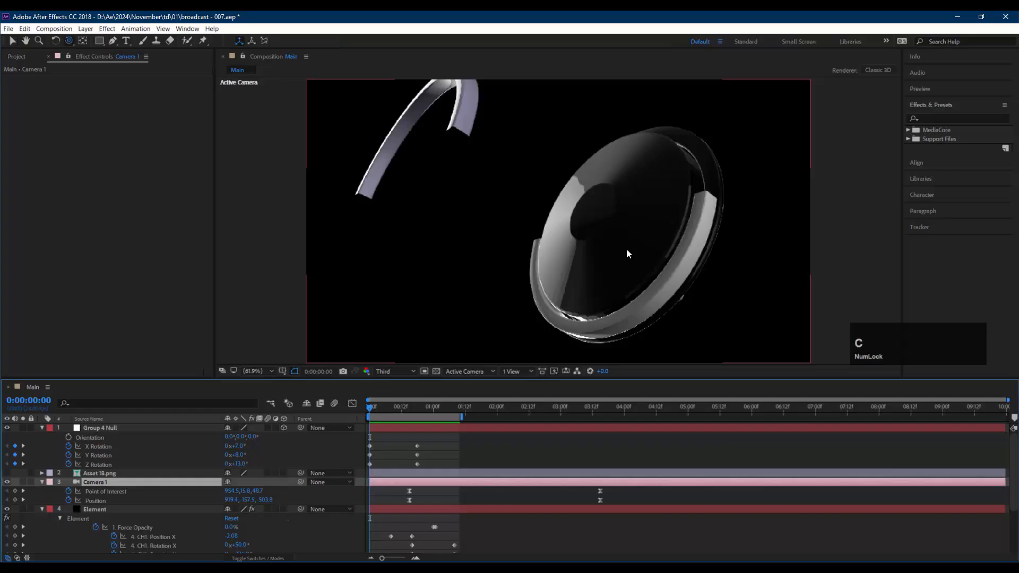
drag(624, 246, 503, 324)
key(c)
key(c)
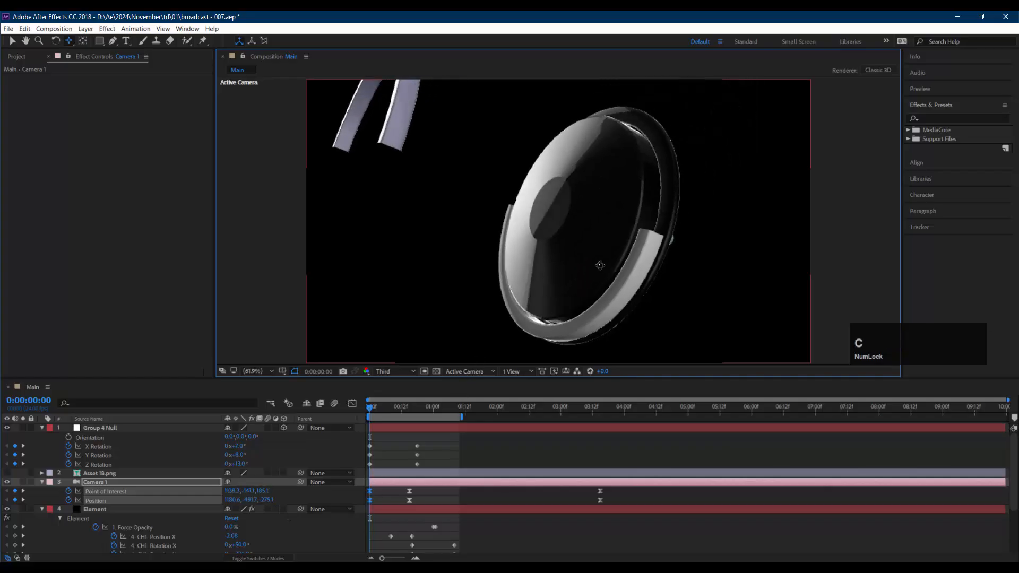
drag(598, 249, 594, 290)
key(c)
key(c)
key(c)
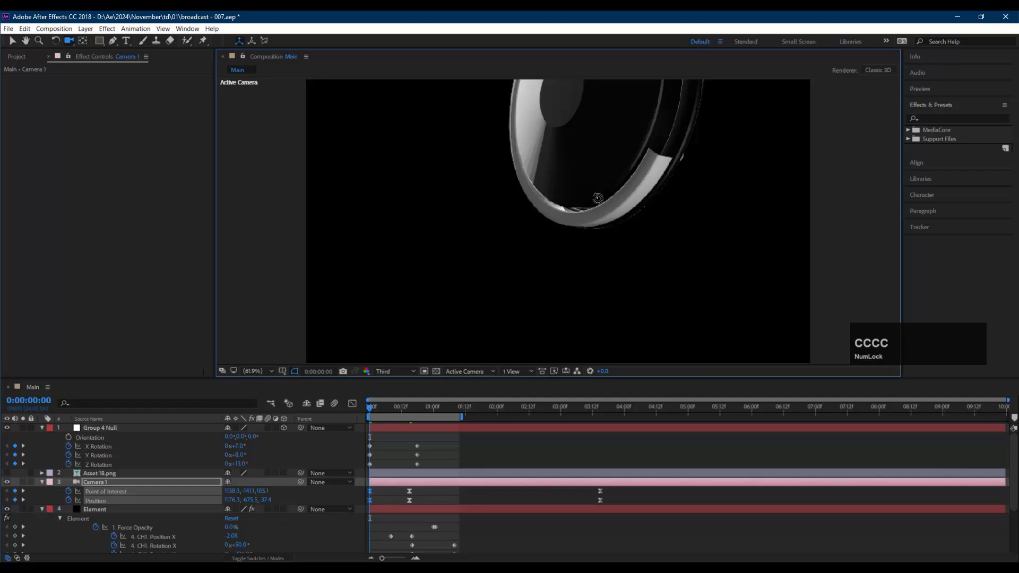
drag(598, 192, 626, 406)
Step: Preview the opening camera move together with the speaker parts sliding together
key(space)
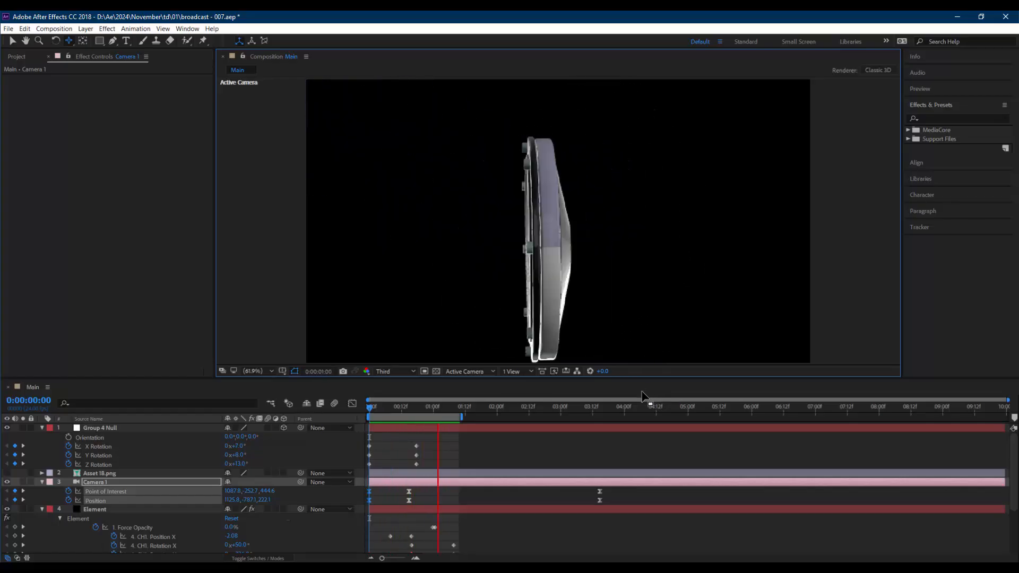
key(space)
click(455, 488)
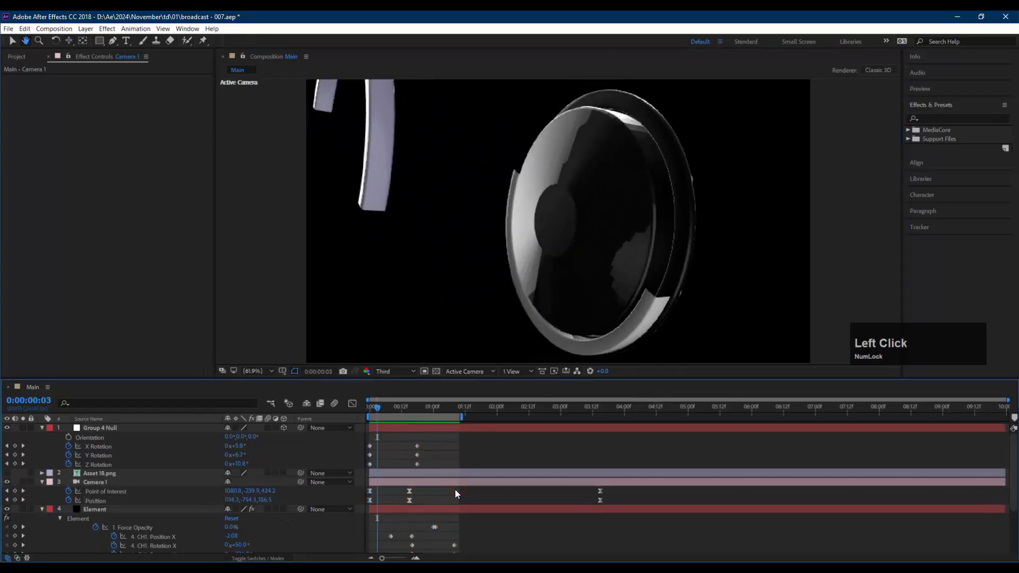
Step: Copy the Element layer's Group 4 Channel 1 Position X keyframes and reveal the Channel 3 position settings under Aux Channels
drag(375, 407, 366, 407)
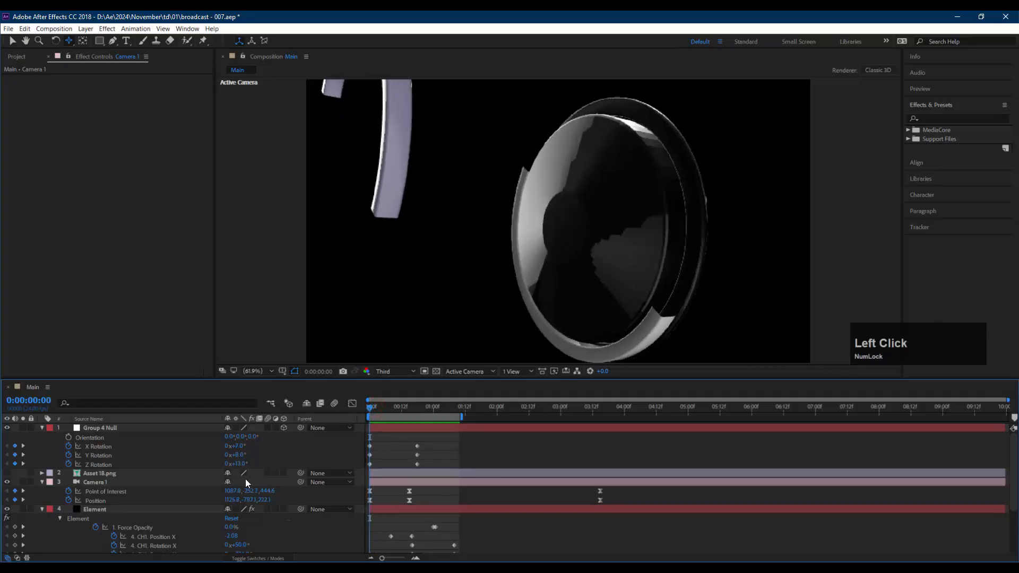
click(133, 508)
scroll(133, 508, down, 2)
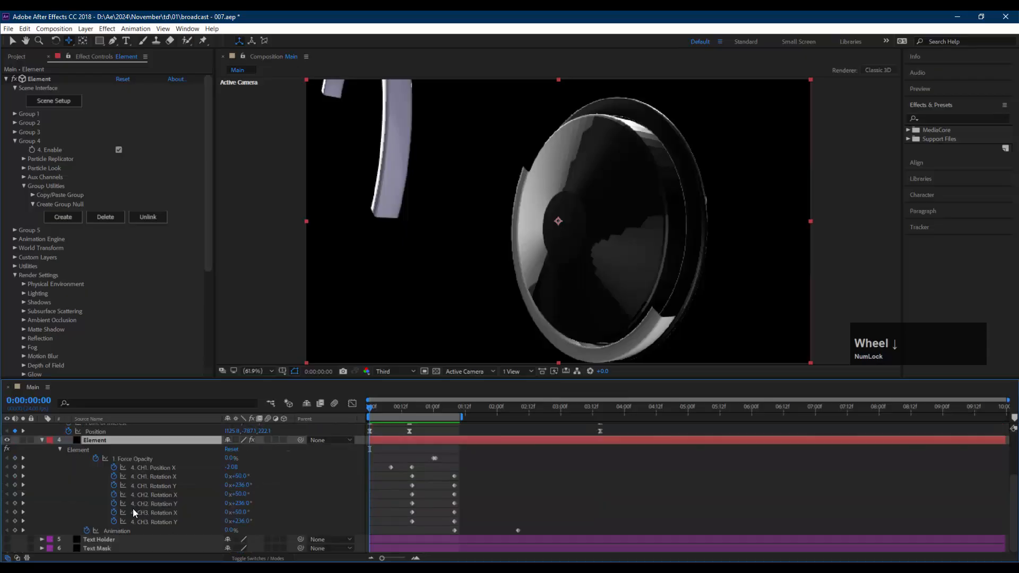
click(403, 505)
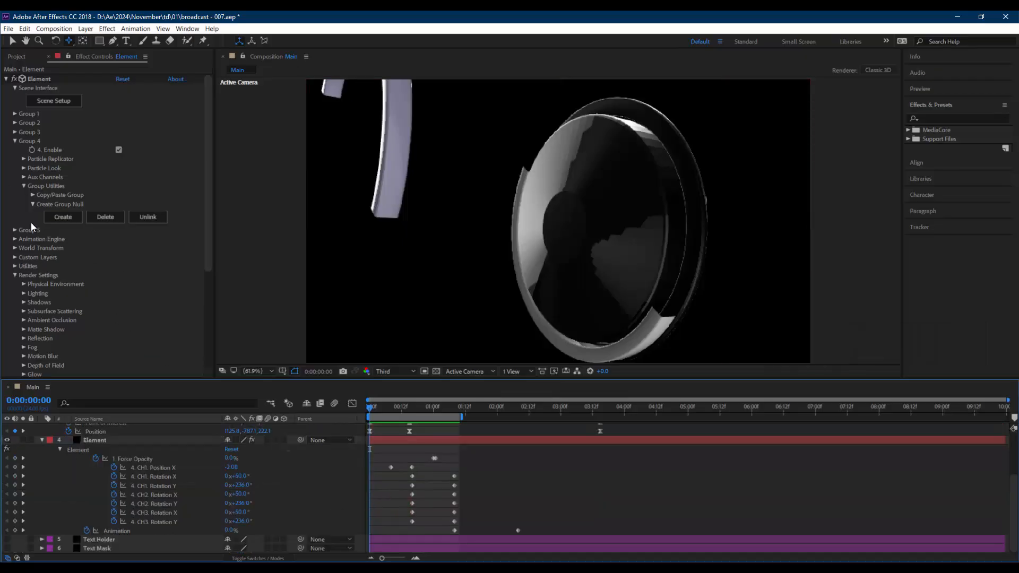
click(23, 177)
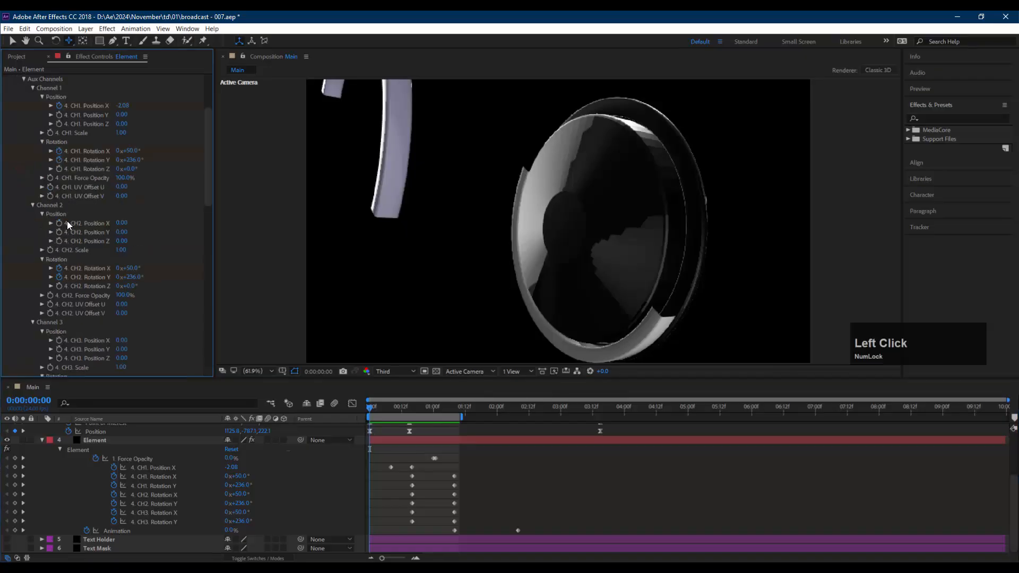
scroll(94, 285, down, 1)
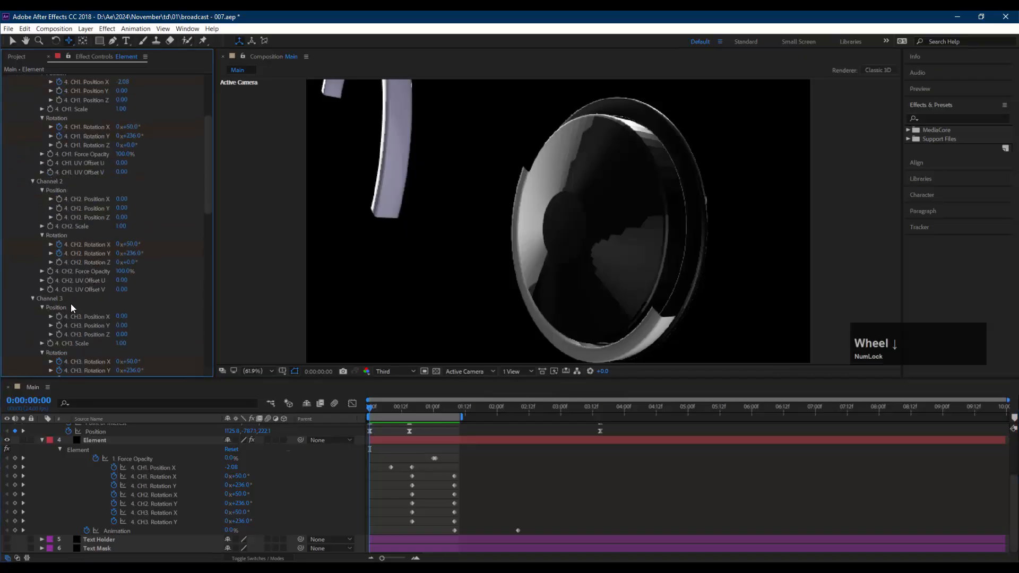
scroll(71, 304, down, 2)
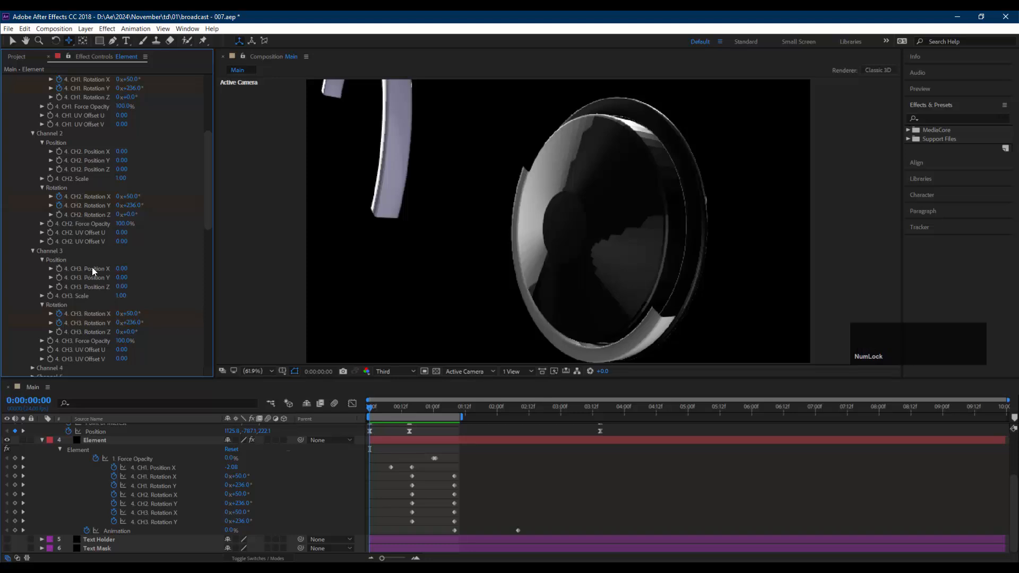
click(412, 468)
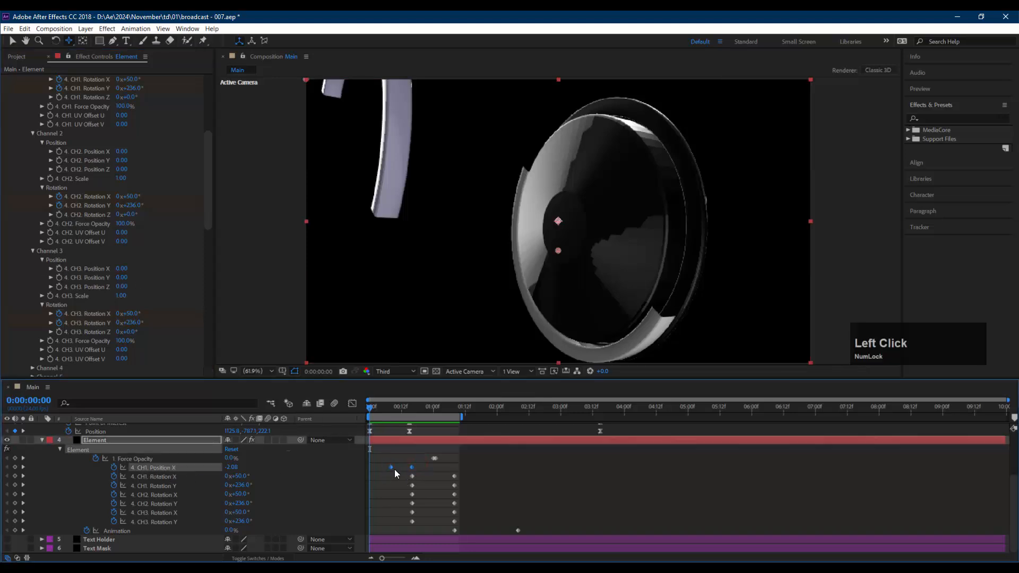
key(ctrl+c)
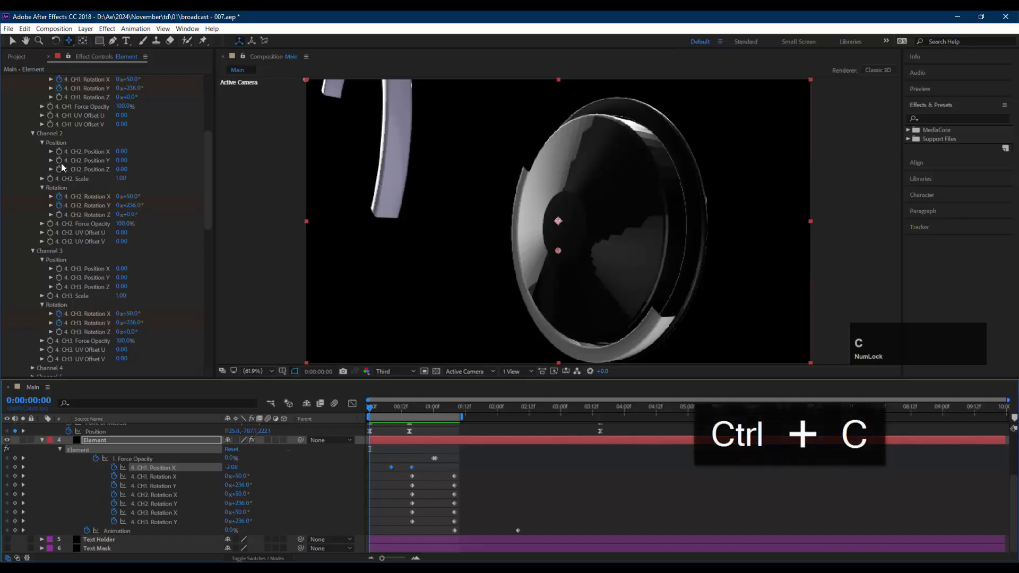
Step: At frame 8, start keyframing Group 4 Channel 3 Position X and paste the copied Channel 1 Position X keyframes onto it
click(391, 498)
key(k)
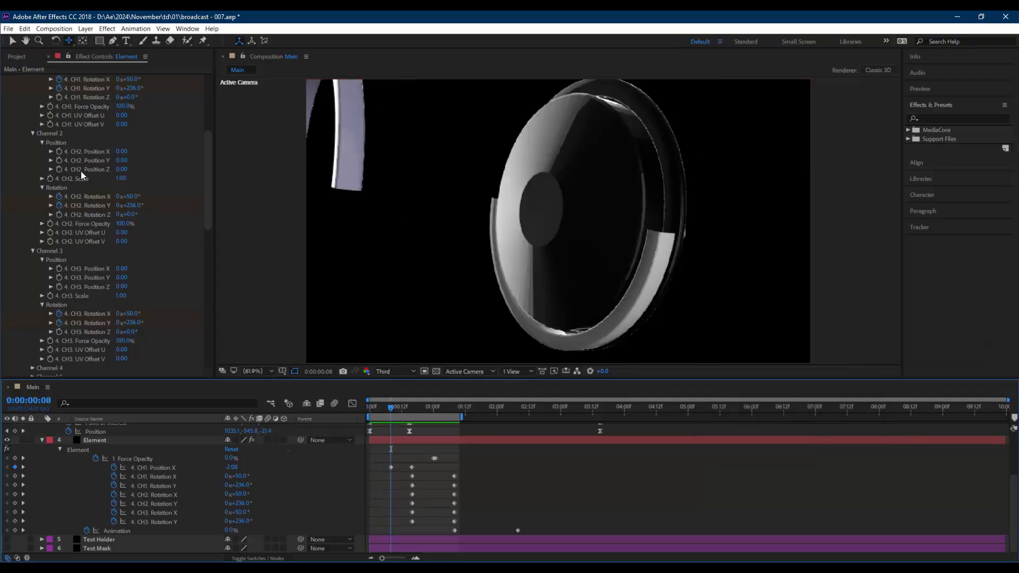
scroll(78, 210, up, 2)
scroll(78, 214, down, 2)
click(100, 270)
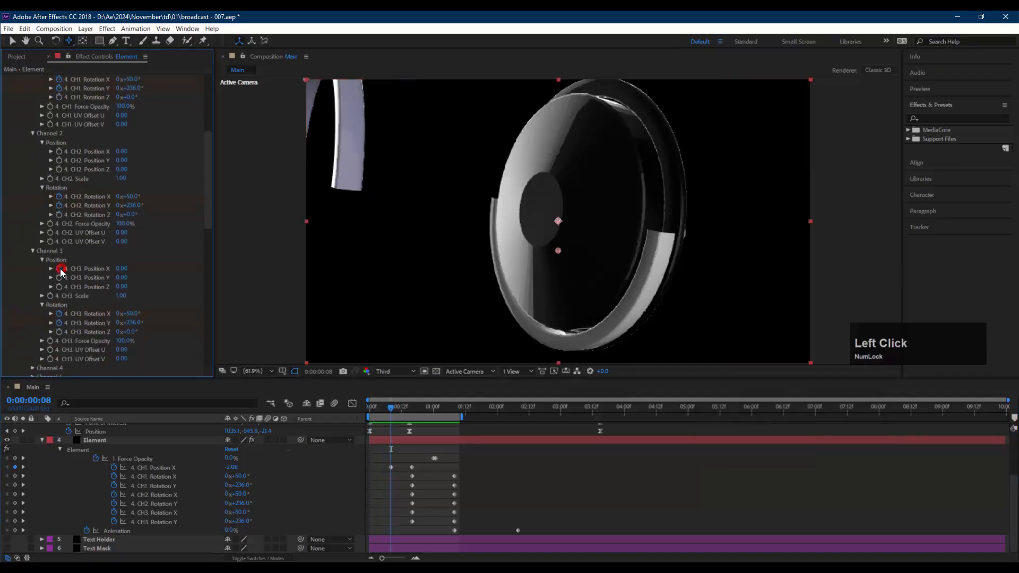
key(u)
key(u)
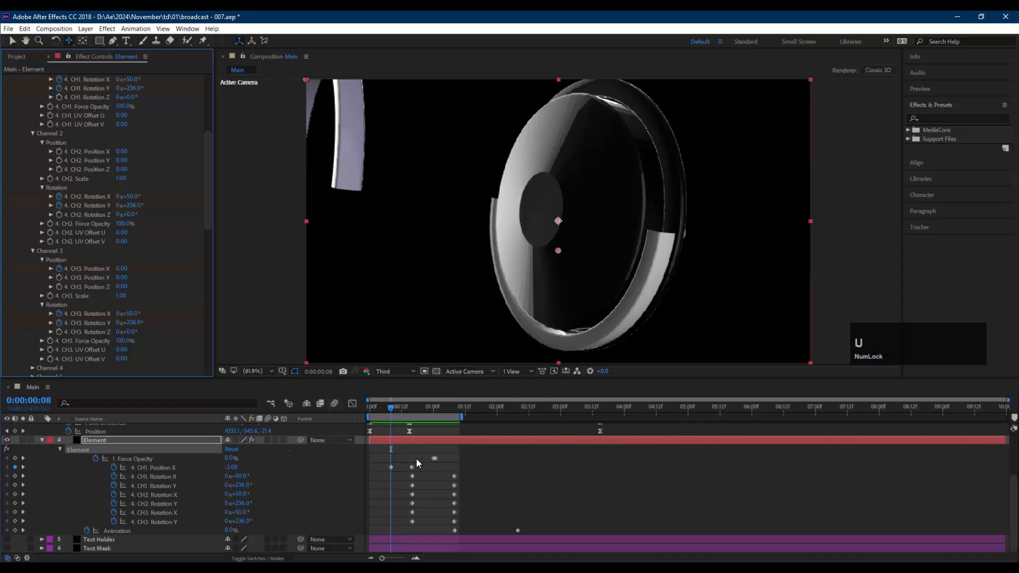
scroll(428, 473, down, 1)
click(390, 504)
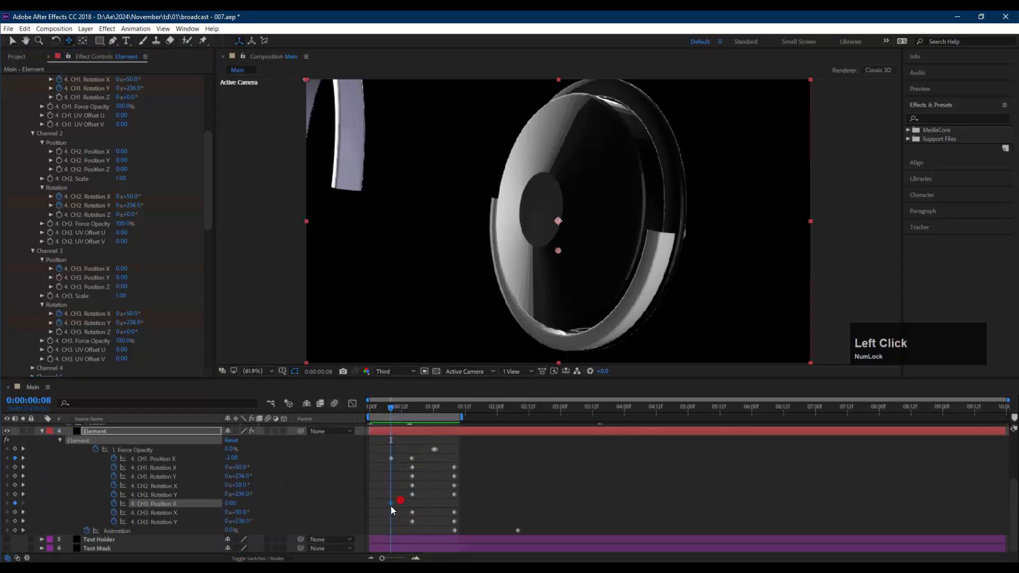
key(ctrl+v)
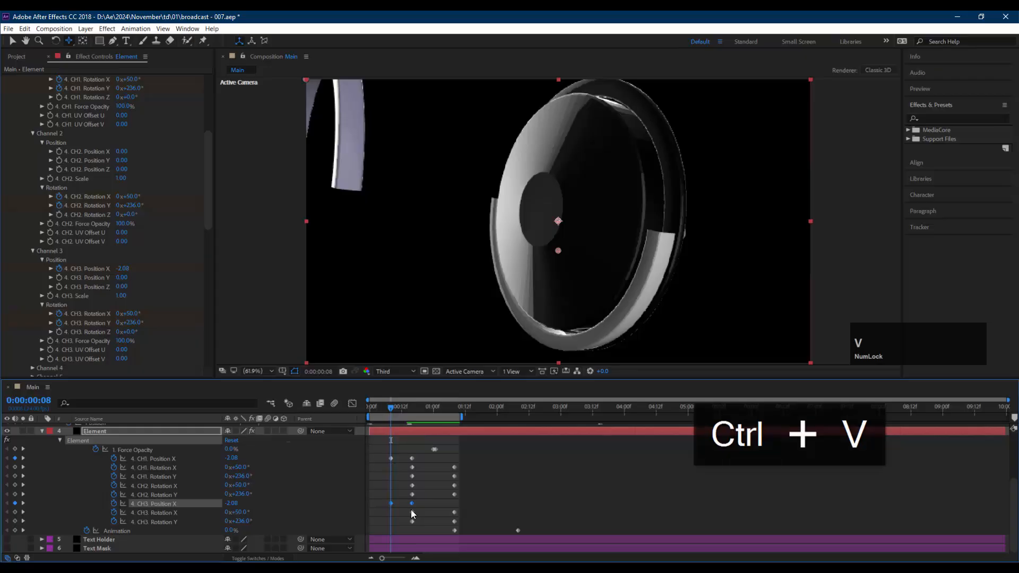
Step: Shift the Channel 3 Position X keyframes earlier so they start at frame 1, and preview the motion from frame 0
click(423, 504)
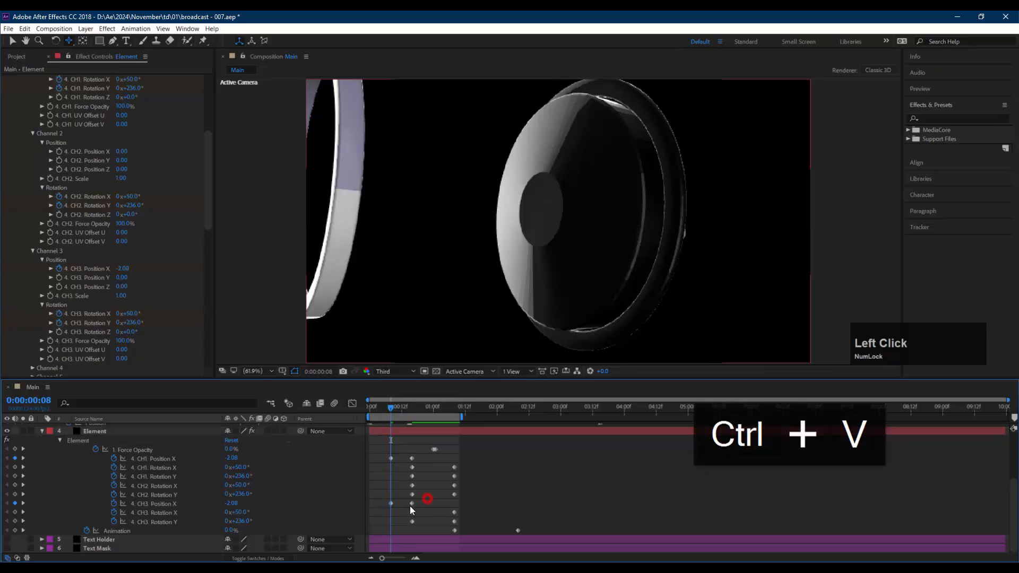
drag(420, 503, 371, 502)
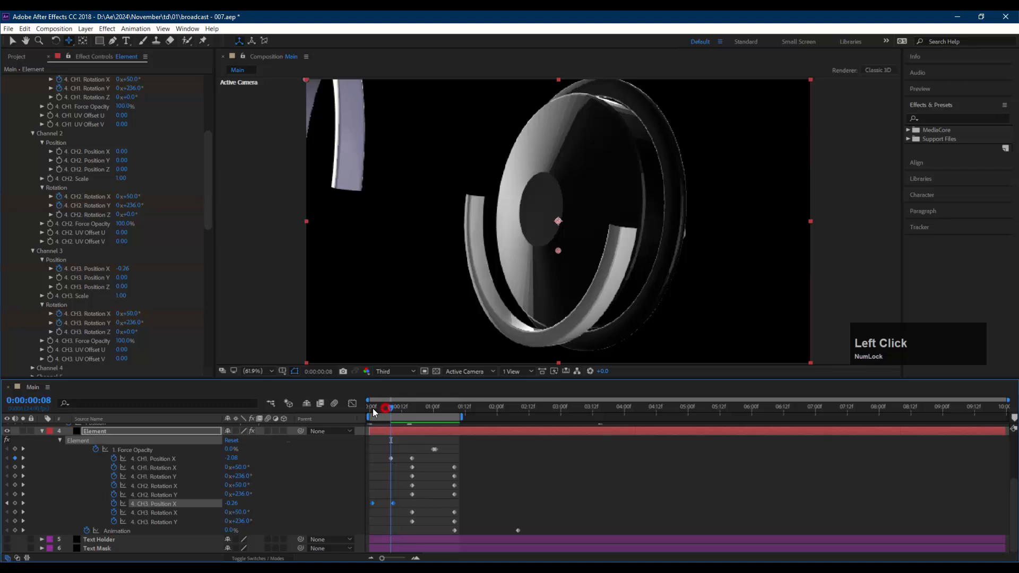
drag(373, 409, 361, 409)
key(space)
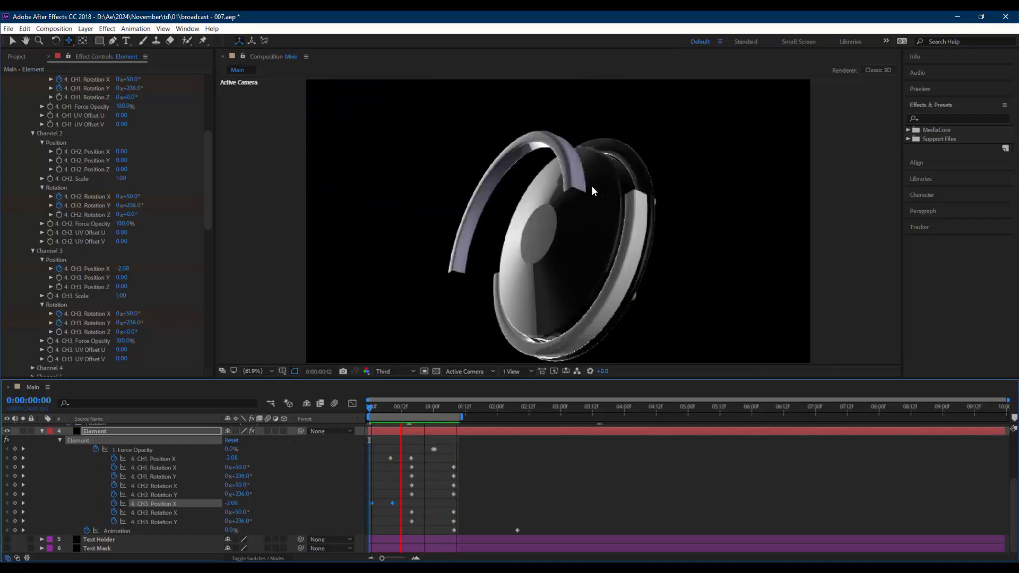
key(space)
click(371, 408)
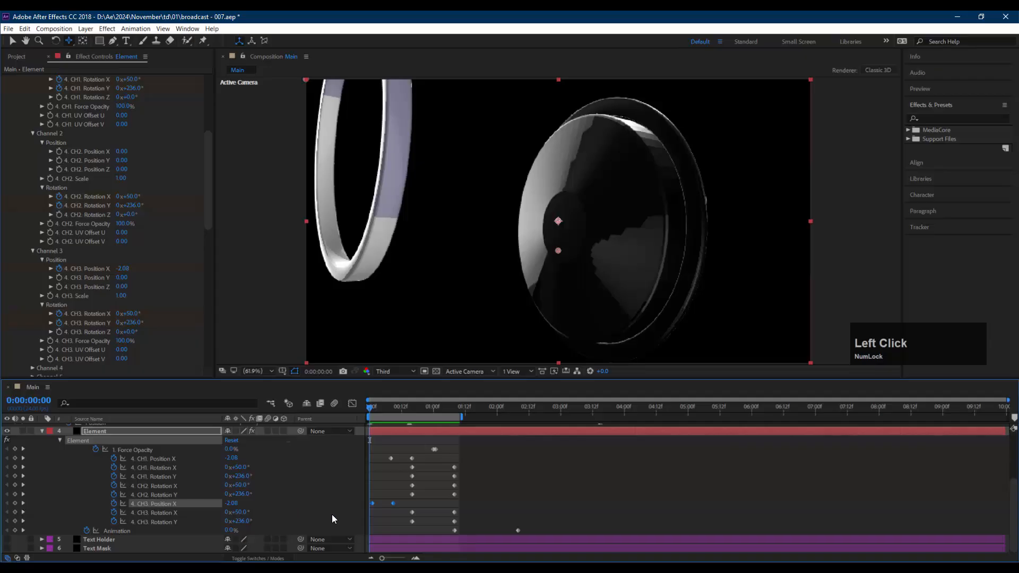
Step: Set the Group 4 Channel 3 Position X keyframe at frame 1 to -2.80
click(23, 504)
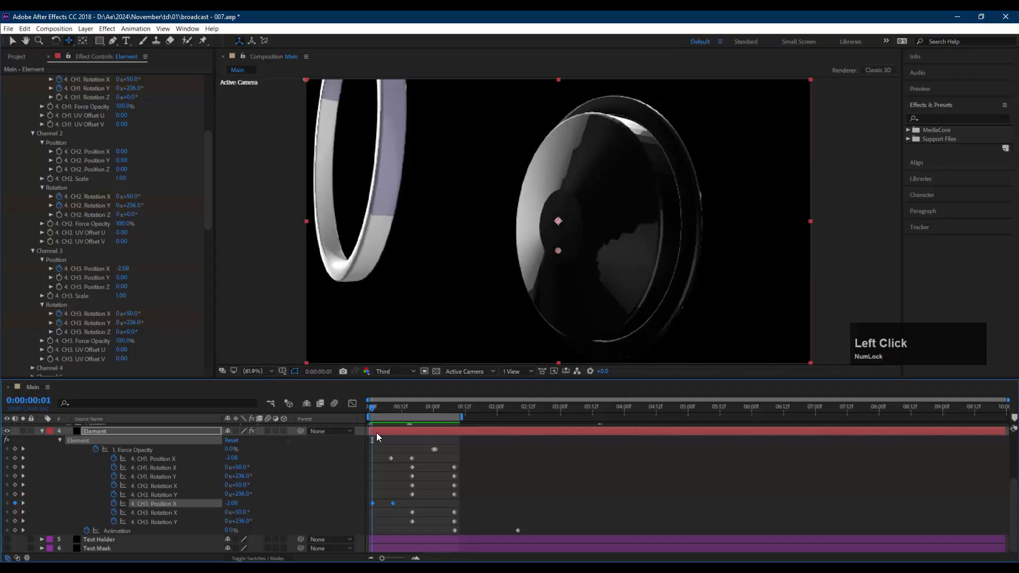
click(385, 474)
click(149, 531)
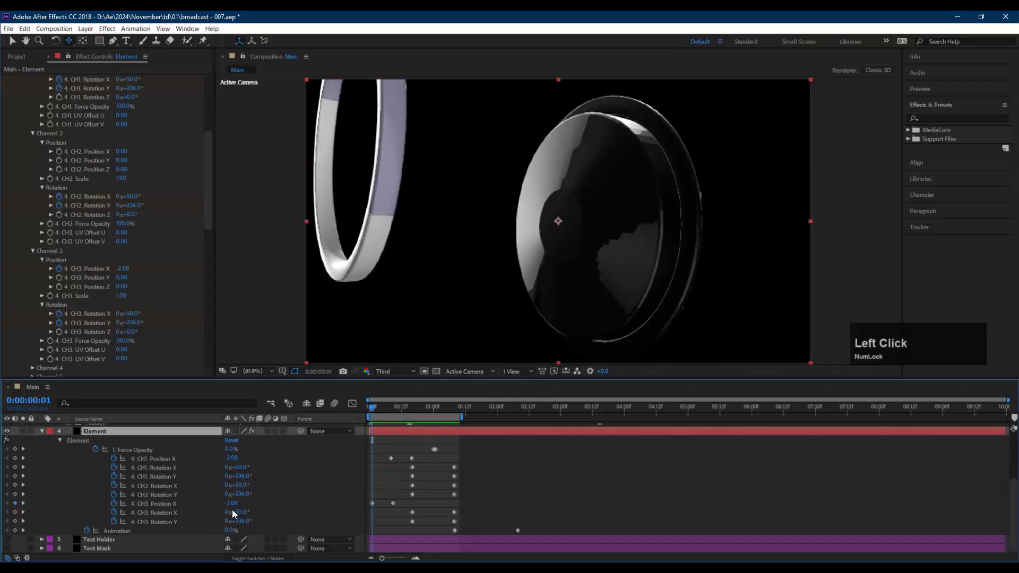
drag(231, 506, 2, 512)
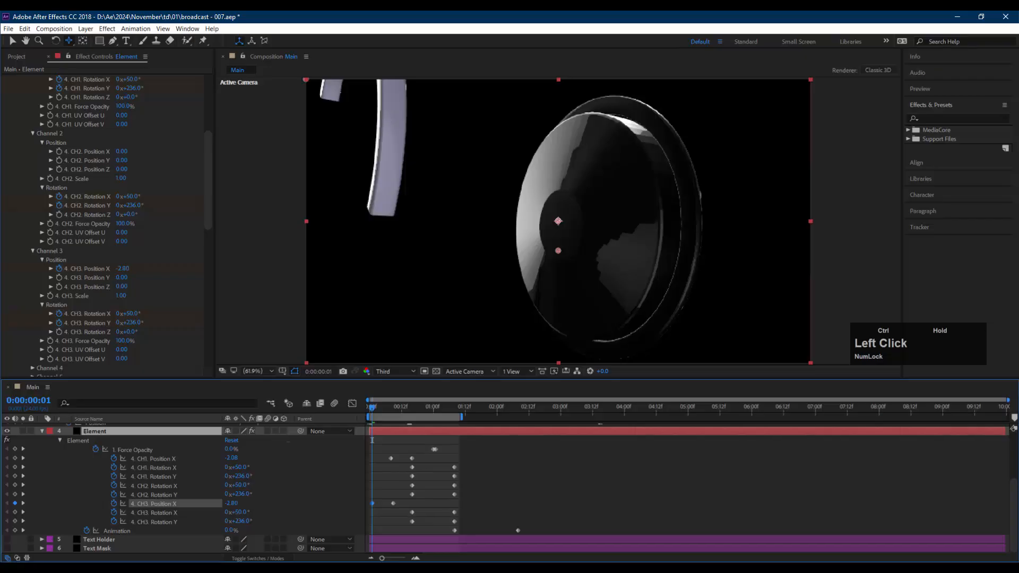
Step: Copy both Channel 3 Position X keyframes onto Channel 1 Position X starting at frame 8, and preview the motion
click(393, 504)
key(ctrl+c)
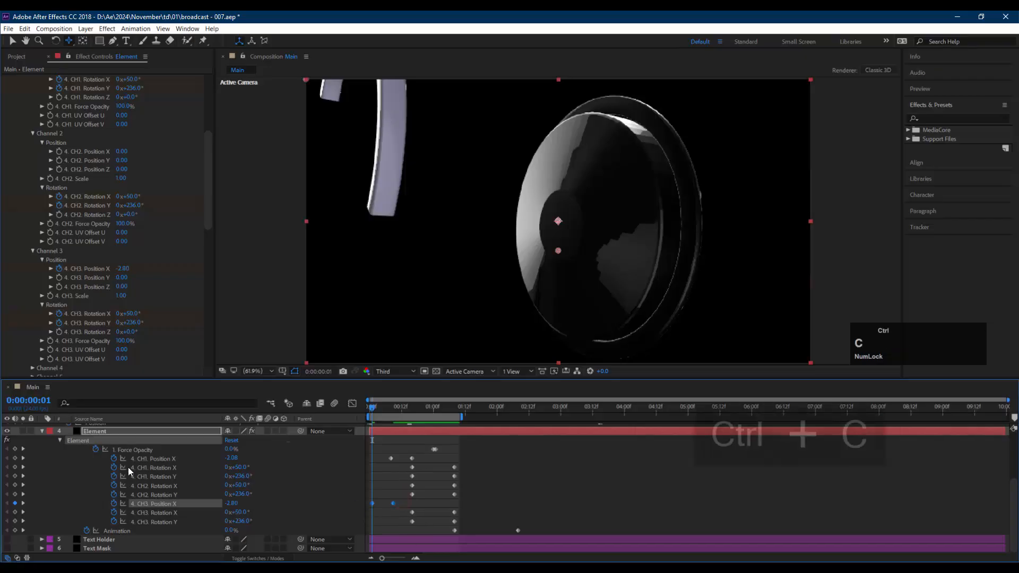
click(22, 458)
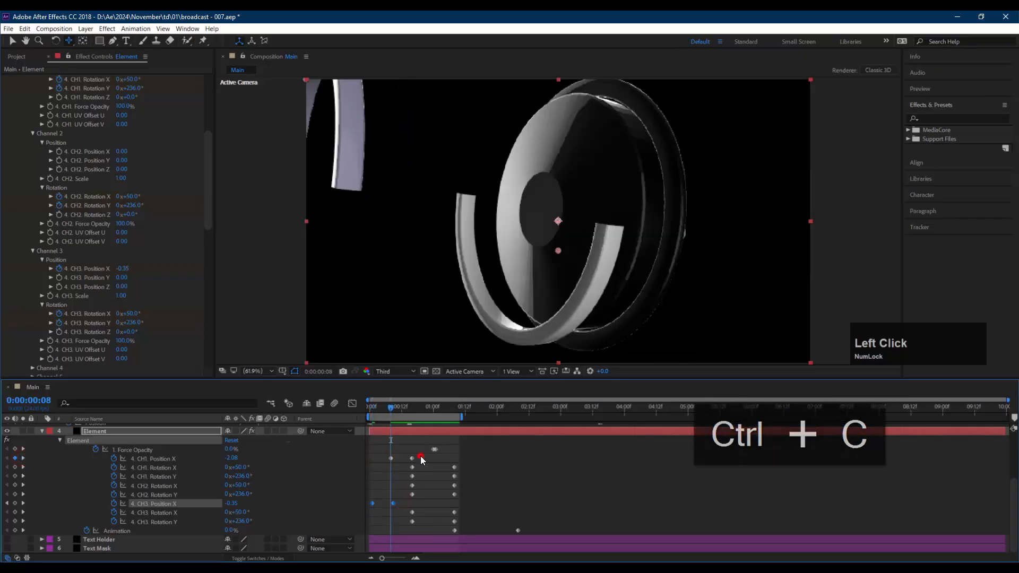
key(ctrl+v)
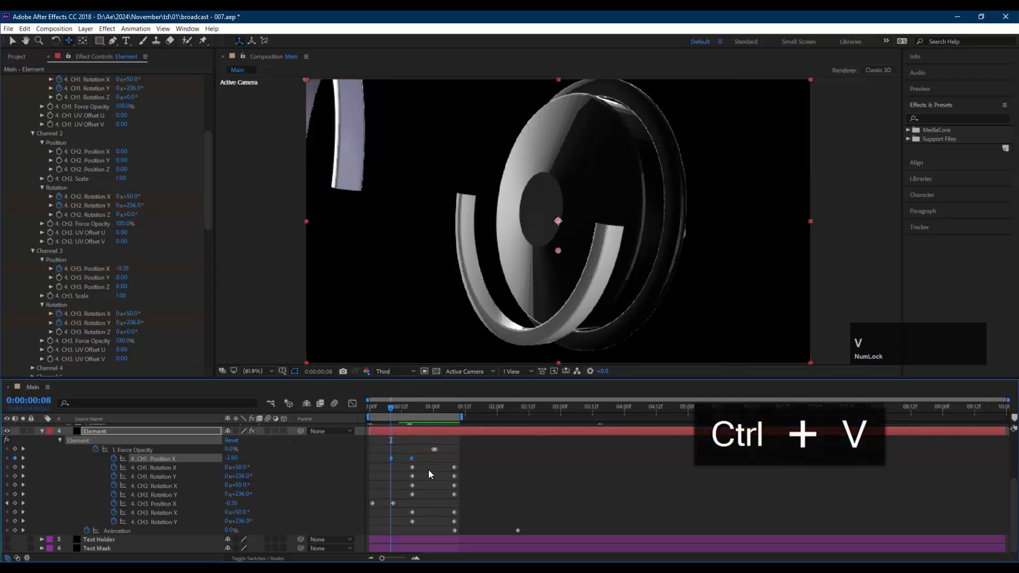
click(429, 470)
key(space)
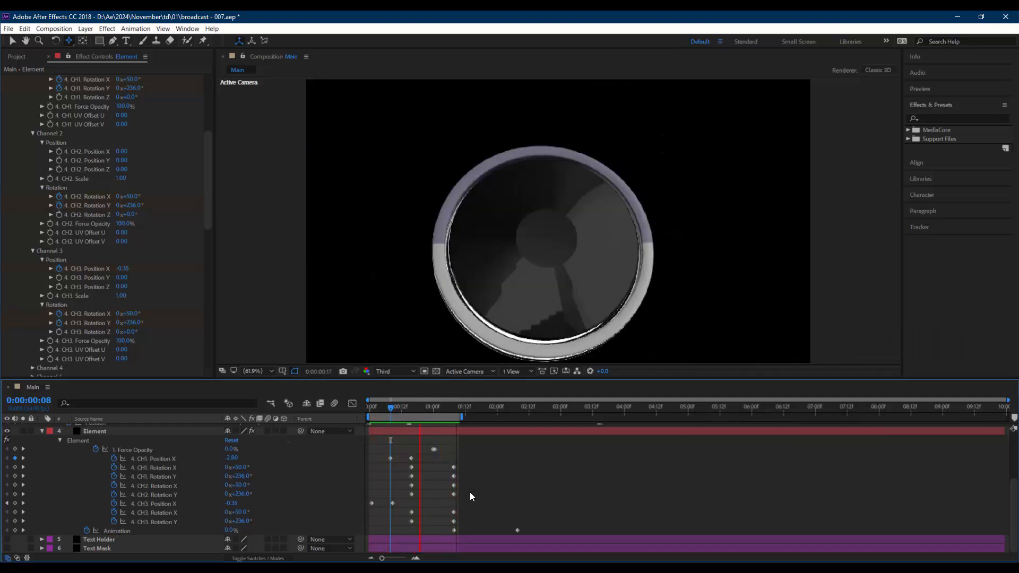
key(space)
Step: Move the ending Group 4 channel rotation keyframes to 1:00 and the 1. Force Opacity keyframes so the last one sits at 1:08
drag(445, 468, 466, 511)
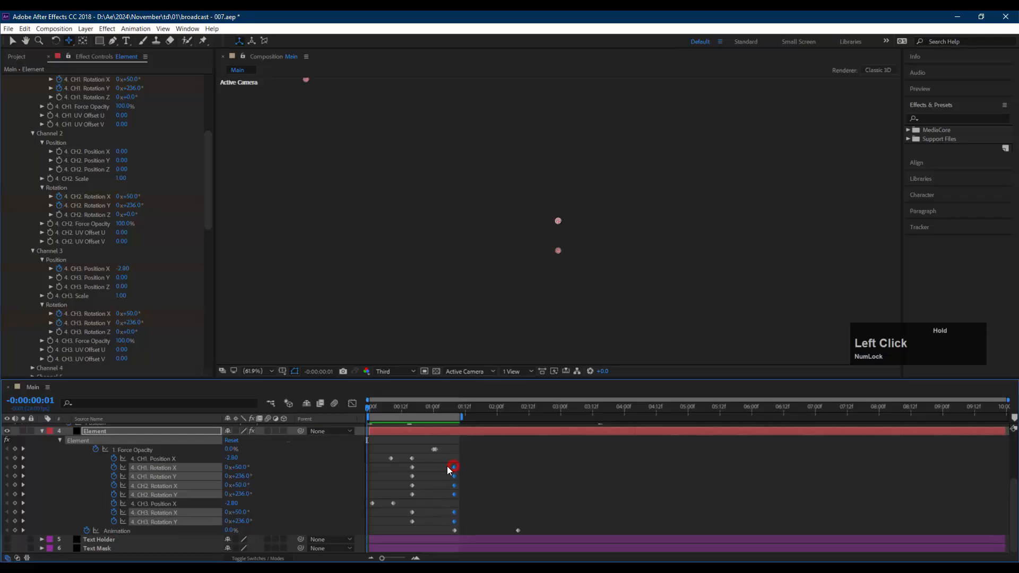
mouse_move(447, 469)
mouse_down()
mouse_move(434, 471)
mouse_move(445, 454)
mouse_up()
click(435, 449)
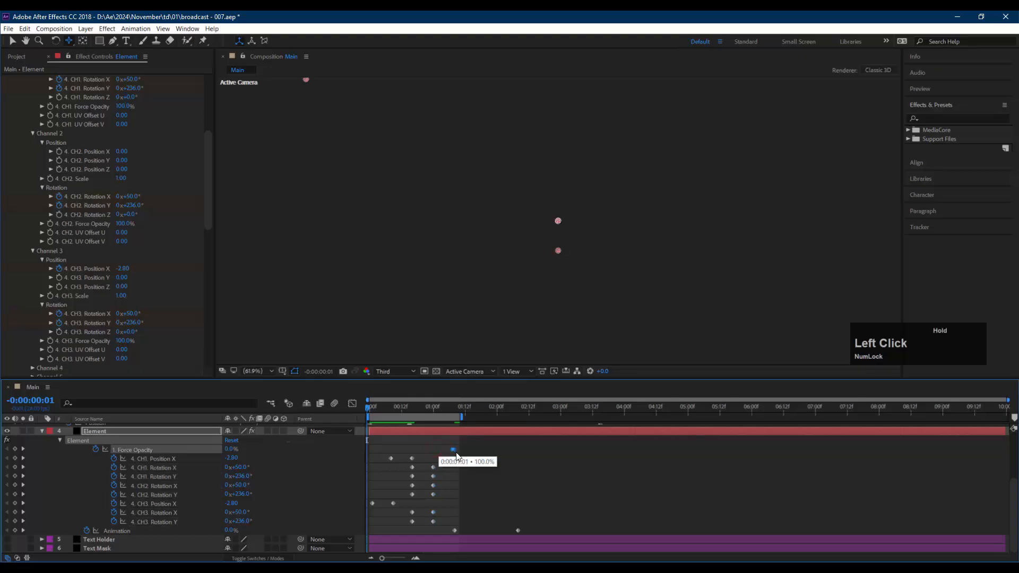
click(458, 411)
drag(455, 412, 454, 412)
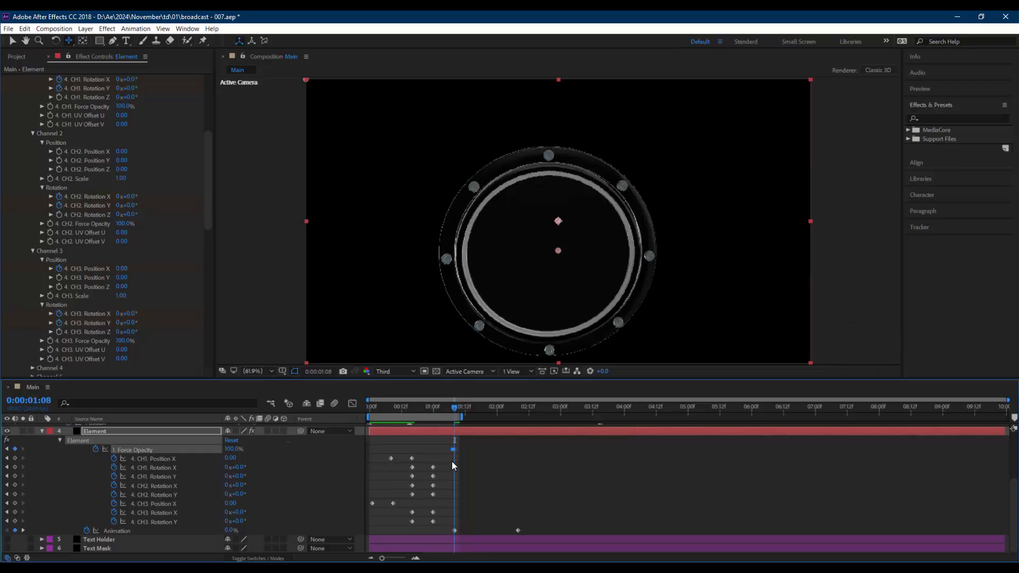
Step: Preview the retimed speaker animation from frame 0
drag(450, 405, 326, 412)
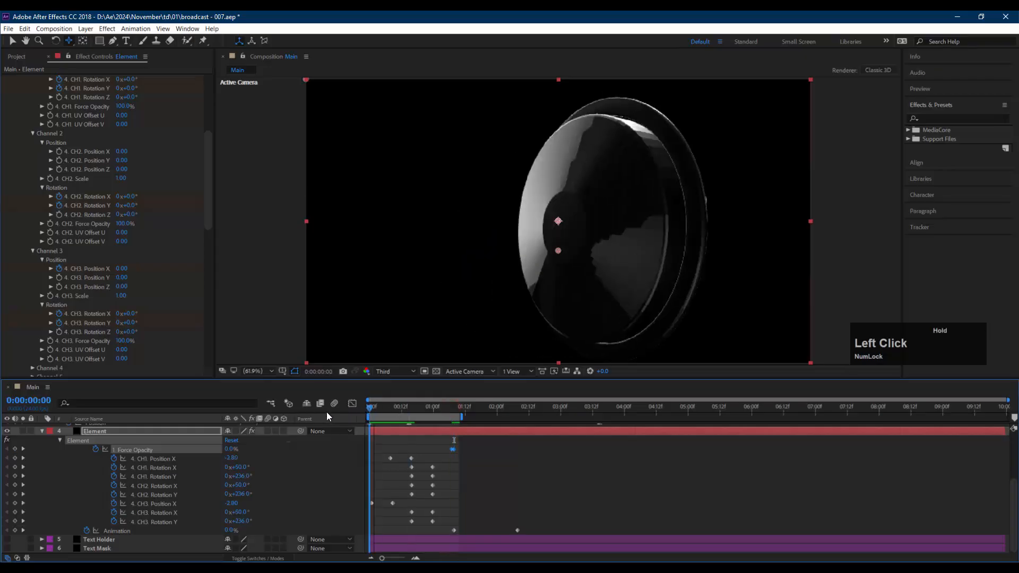
key(space)
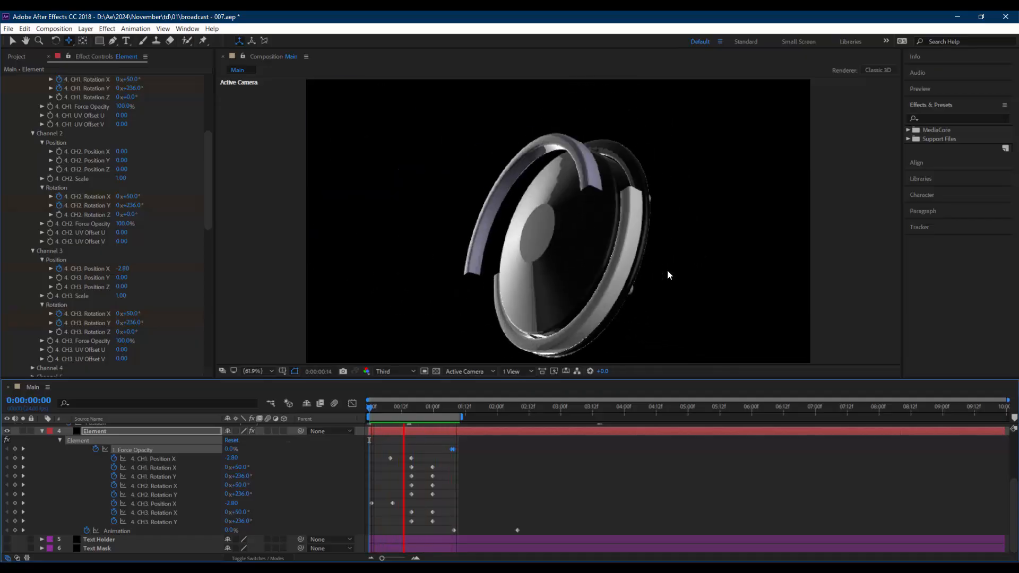
key(space)
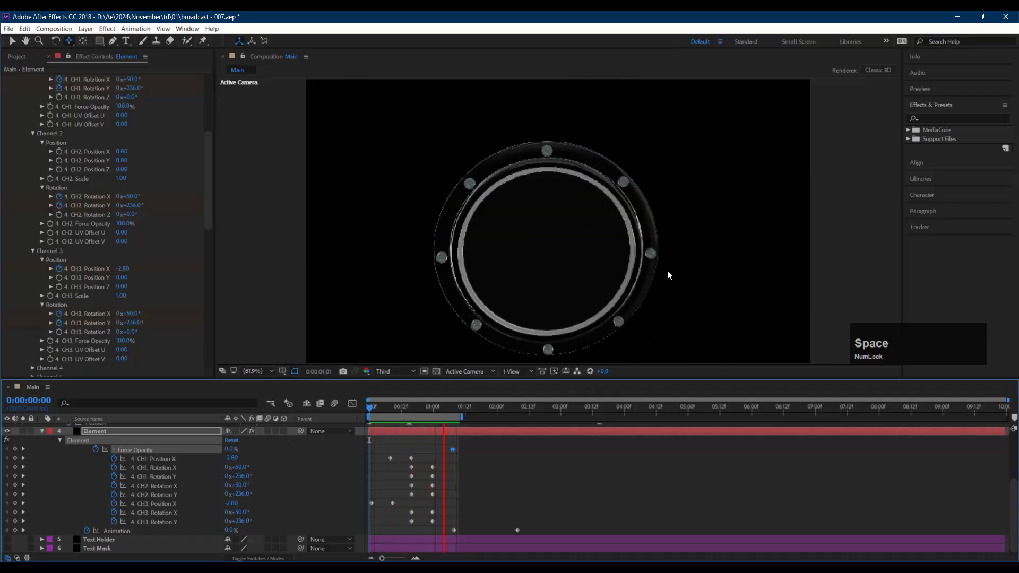
Step: Extend the work area to about 3:16 and preview the longer range
scroll(494, 481, up, 1)
scroll(493, 481, up, 3)
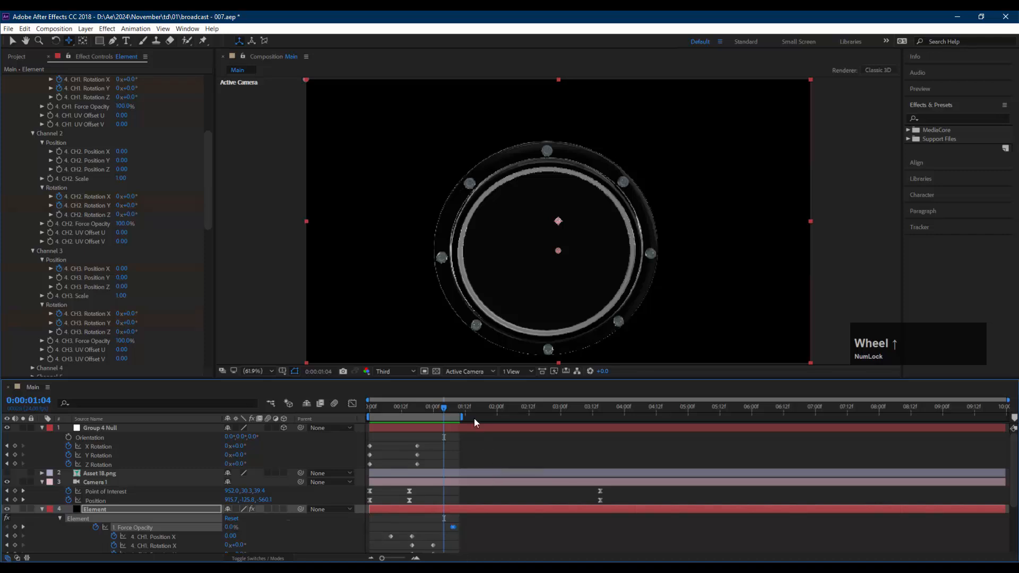
drag(483, 410, 604, 428)
key(space)
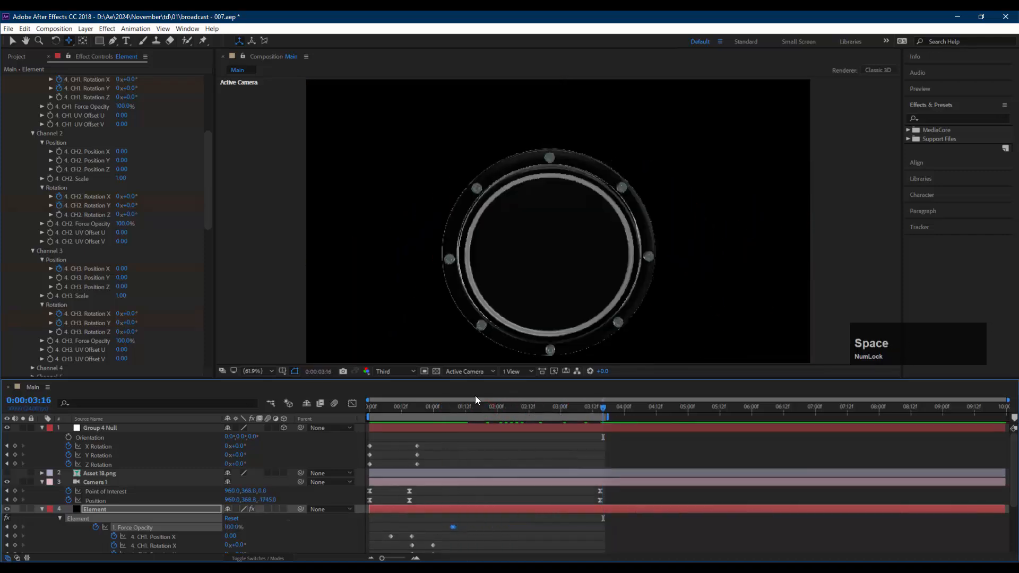
Step: Move to 2:10 and enable Groups 3 and 5 in the Element effect
drag(460, 409, 524, 410)
scroll(101, 167, up, 8)
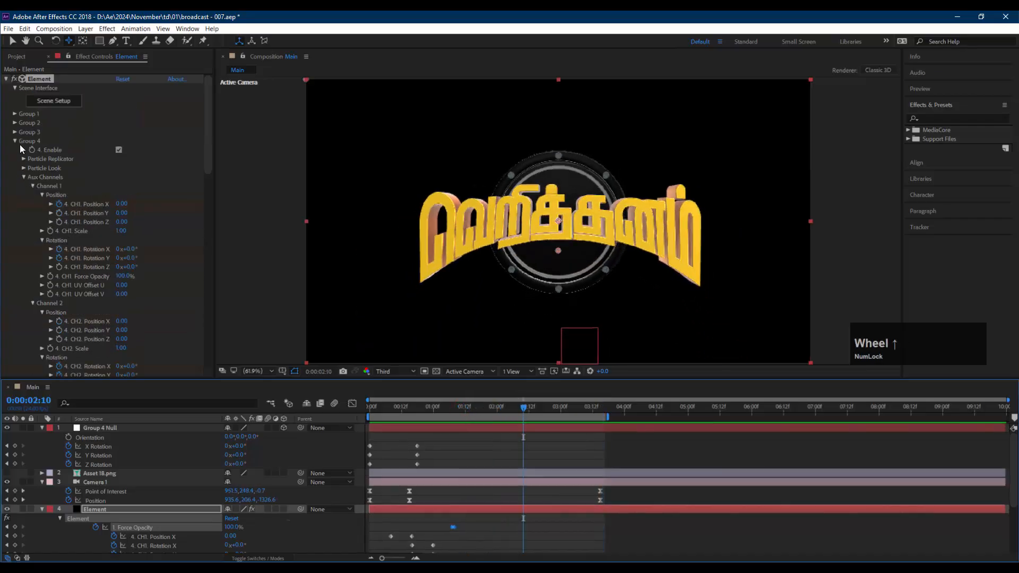
click(15, 141)
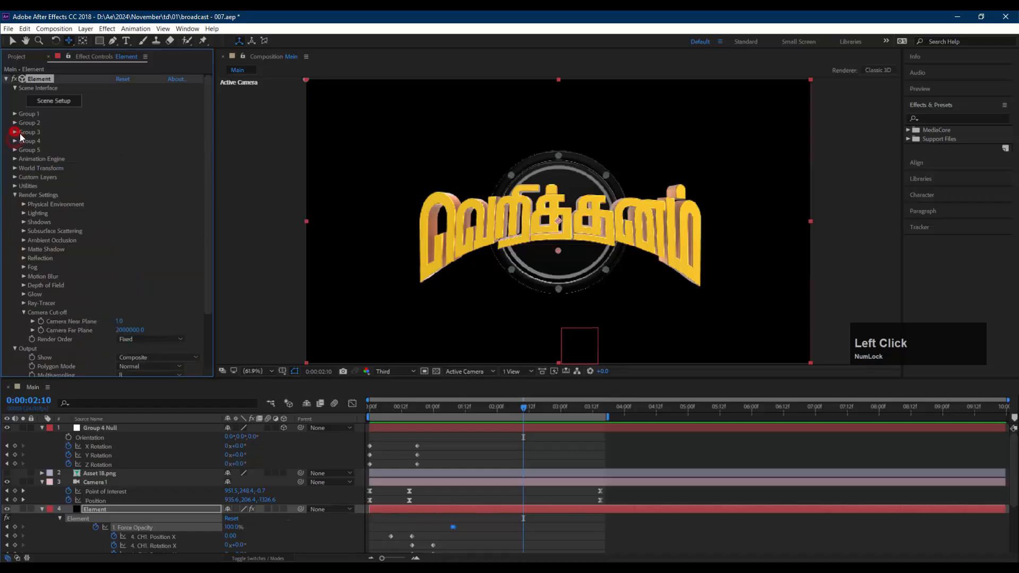
click(15, 132)
click(119, 141)
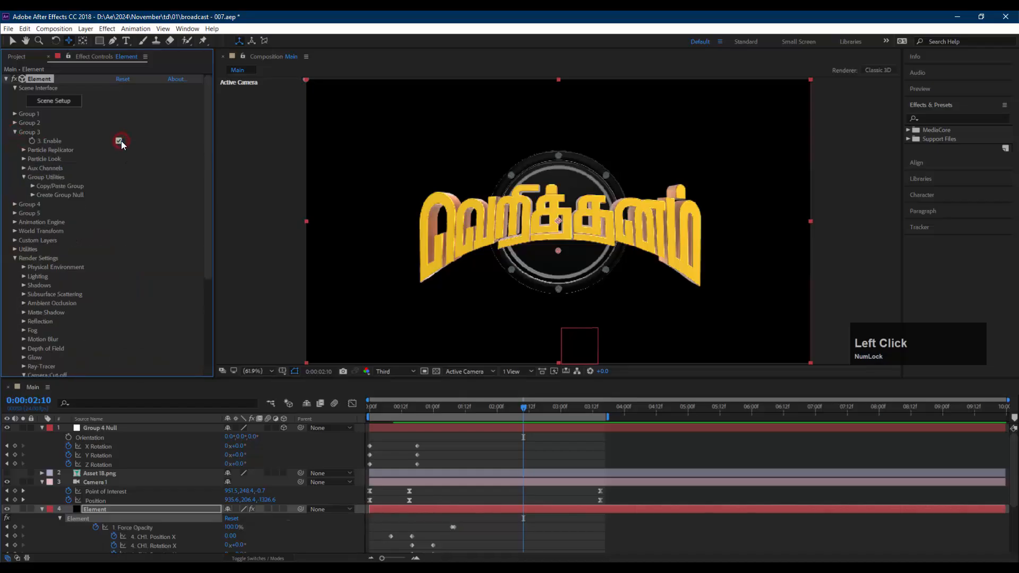
click(11, 132)
click(12, 123)
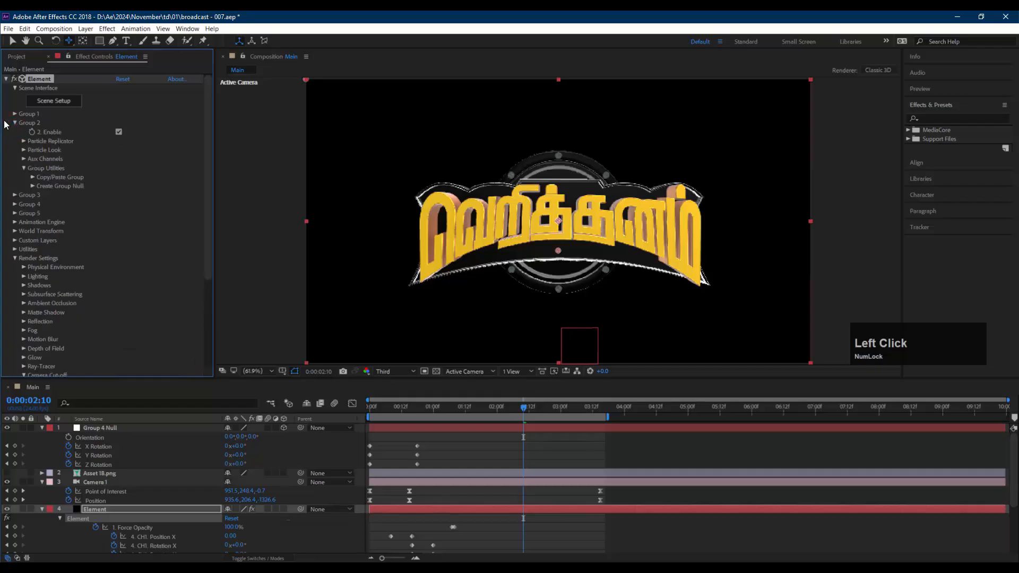
click(14, 113)
scroll(117, 117, down, 1)
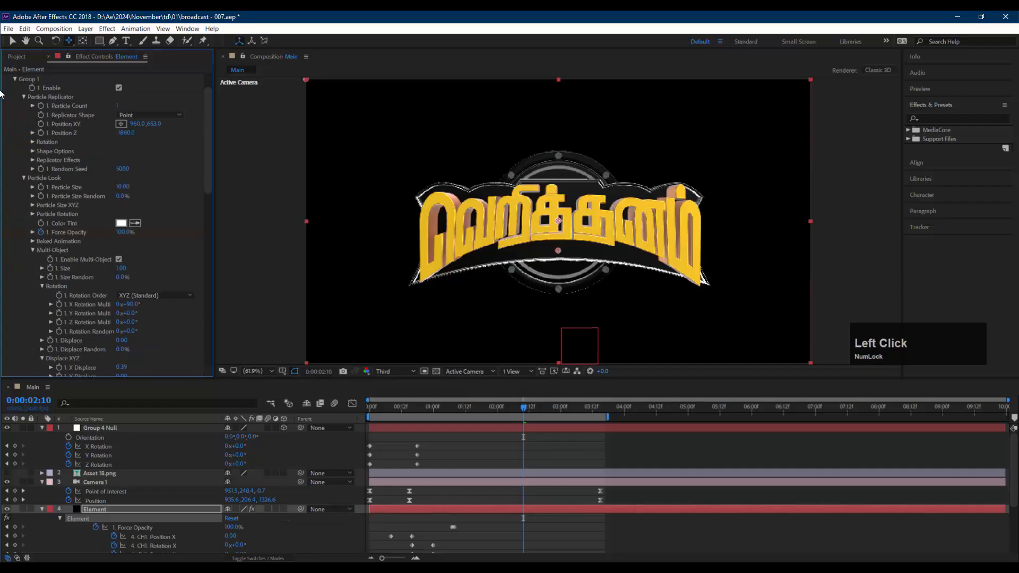
click(12, 79)
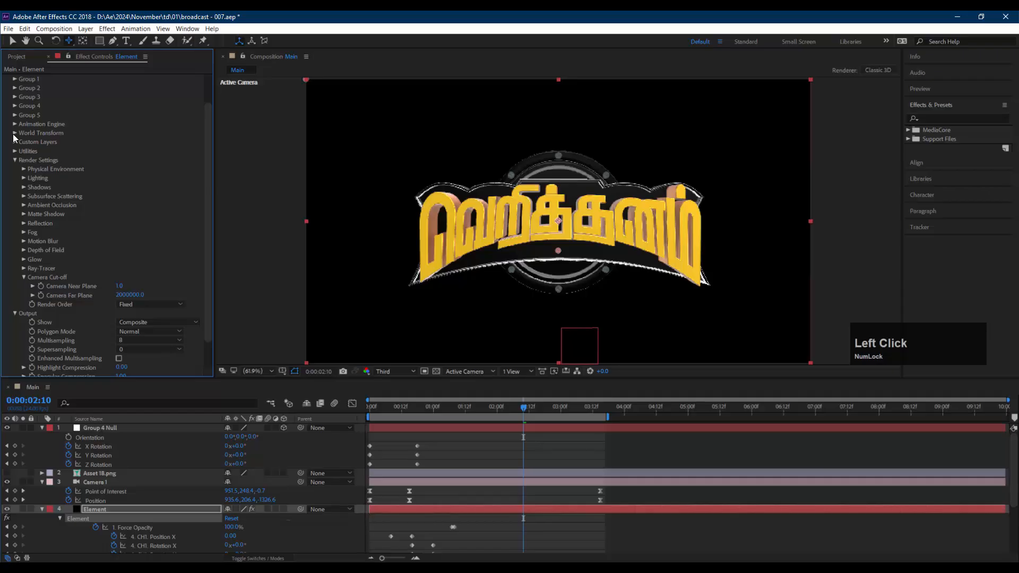
click(14, 115)
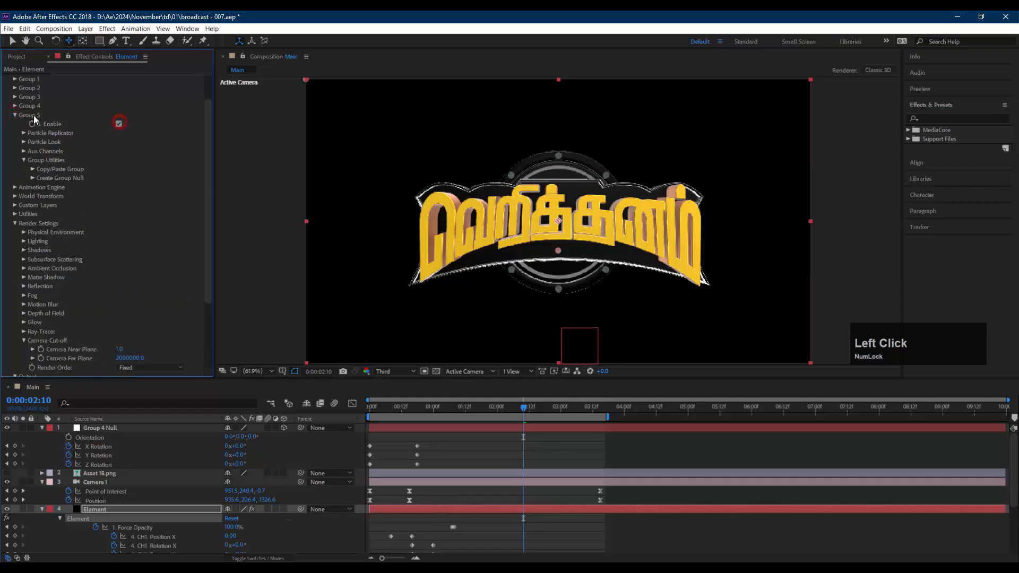
click(15, 115)
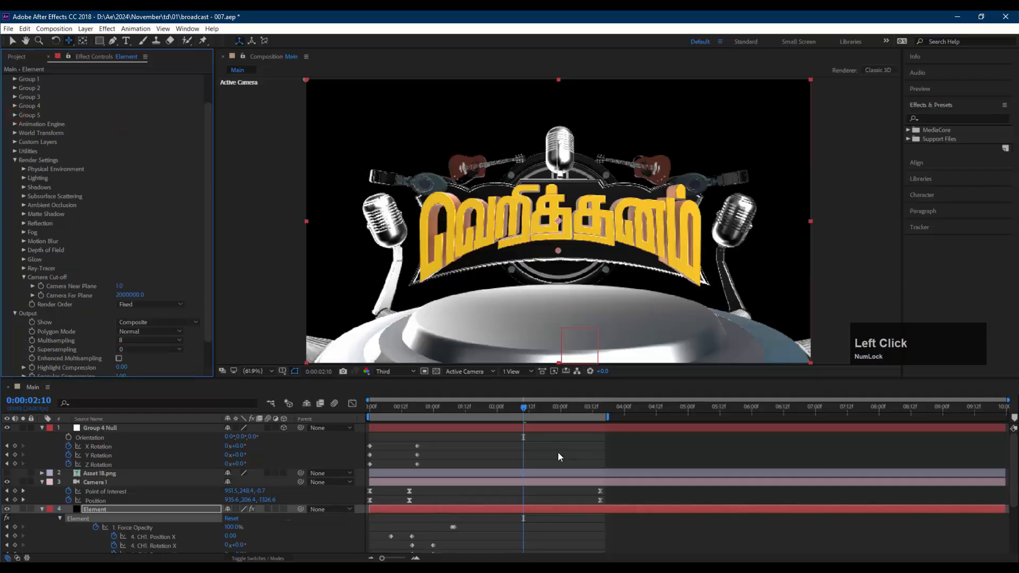
Step: Preview the full scene from frame 0 and scrub to around 1:20 to check the title's timing
drag(401, 411, 361, 414)
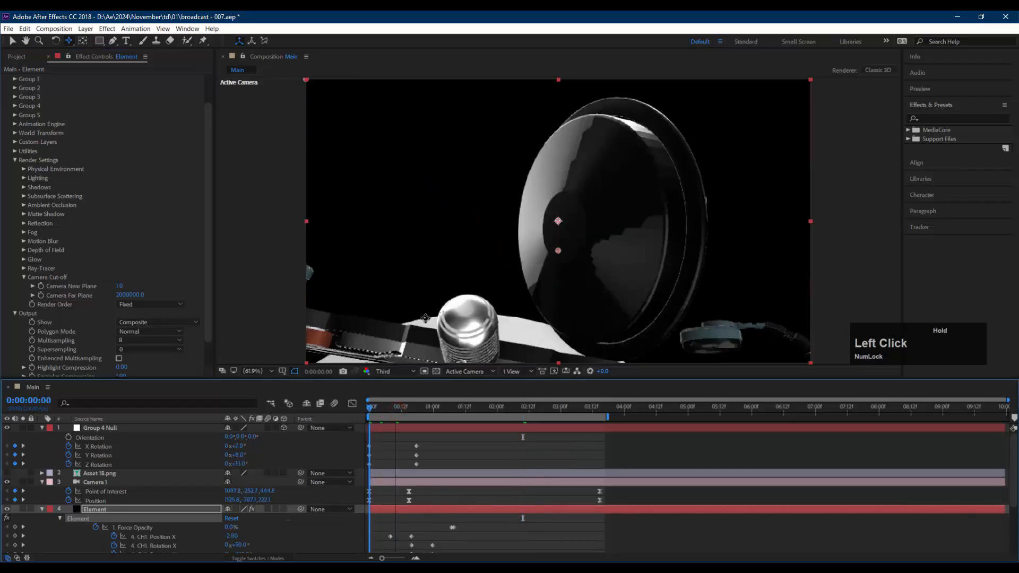
key(space)
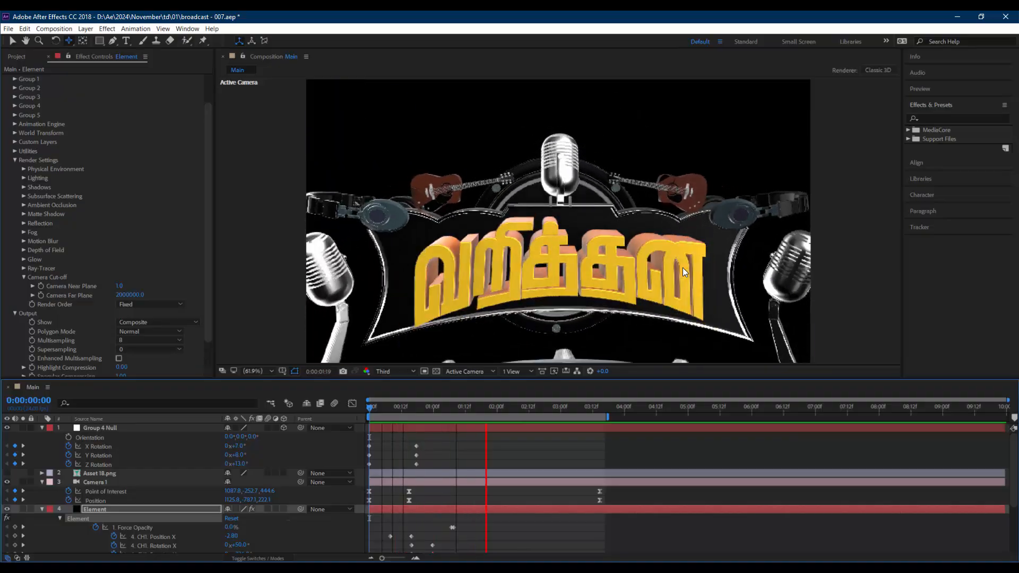
key(space)
drag(441, 405, 481, 416)
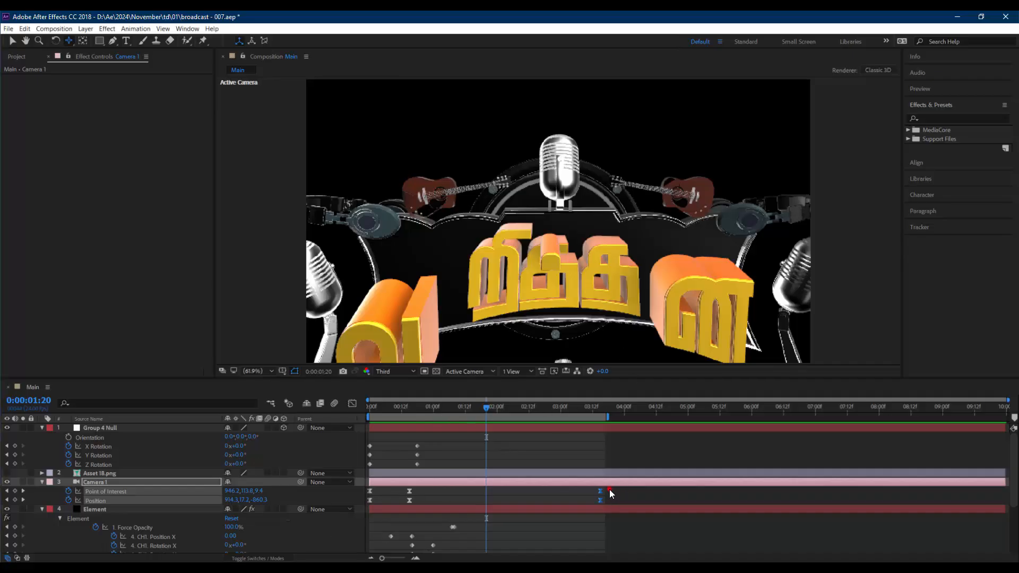
Step: Move the last Camera 1 Point of Interest and Position keyframes to about 2:16 and preview from frame 0
drag(601, 496, 539, 493)
click(374, 410)
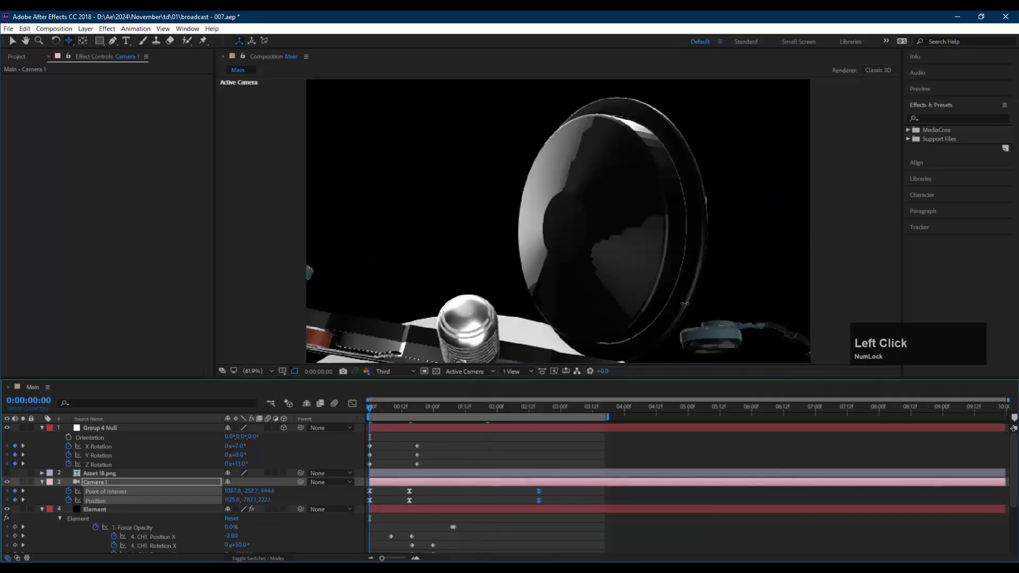
key(space)
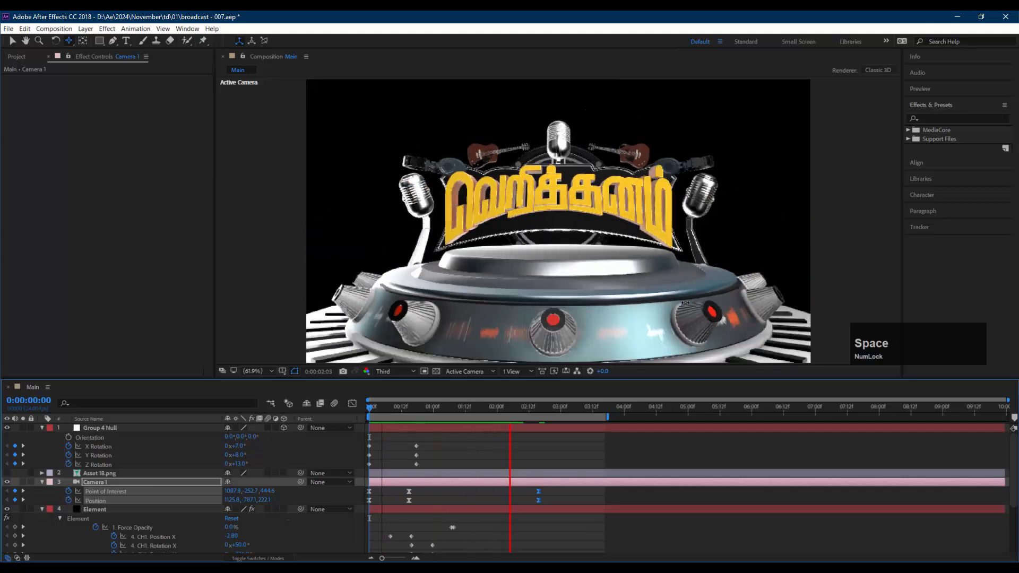
key(space)
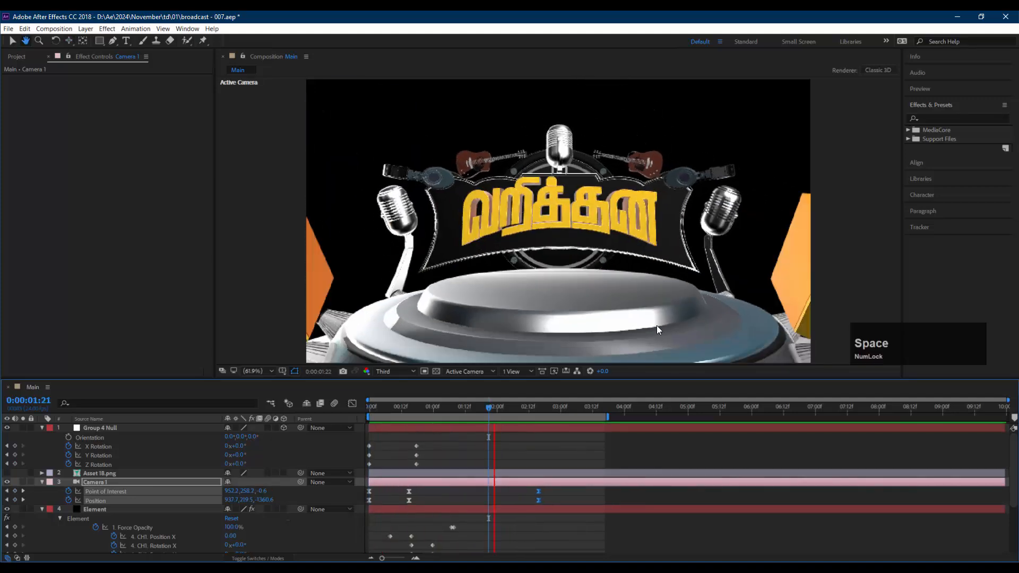
Step: Shift the Element layer's 1. Force Opacity and Animation keyframes about three frames earlier, with the last opacity keyframe near 1:05
click(448, 407)
drag(447, 407, 467, 406)
scroll(496, 470, down, 2)
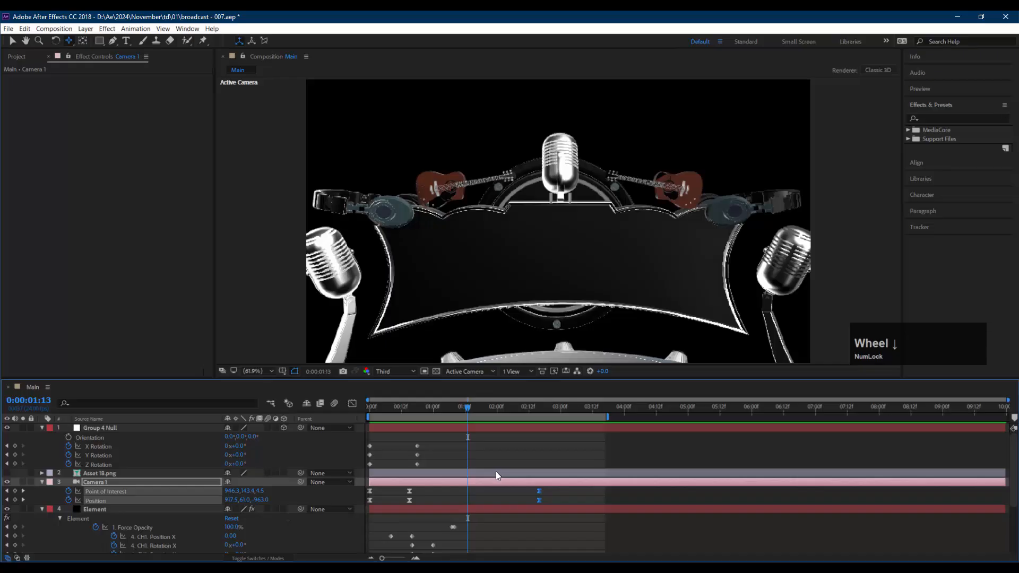
scroll(496, 471, down, 3)
click(532, 527)
drag(501, 531, 524, 532)
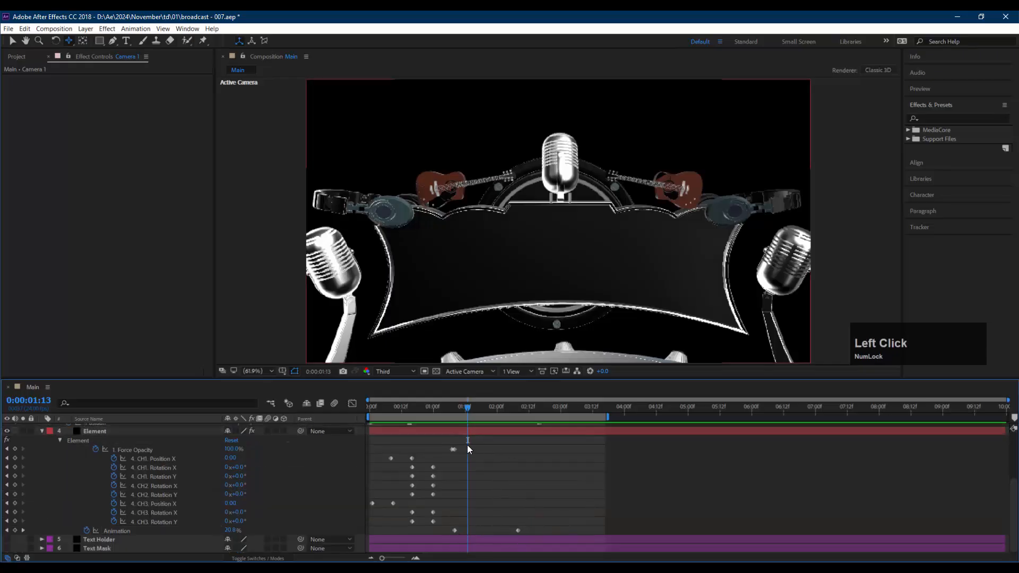
click(452, 449)
drag(537, 525, 444, 539)
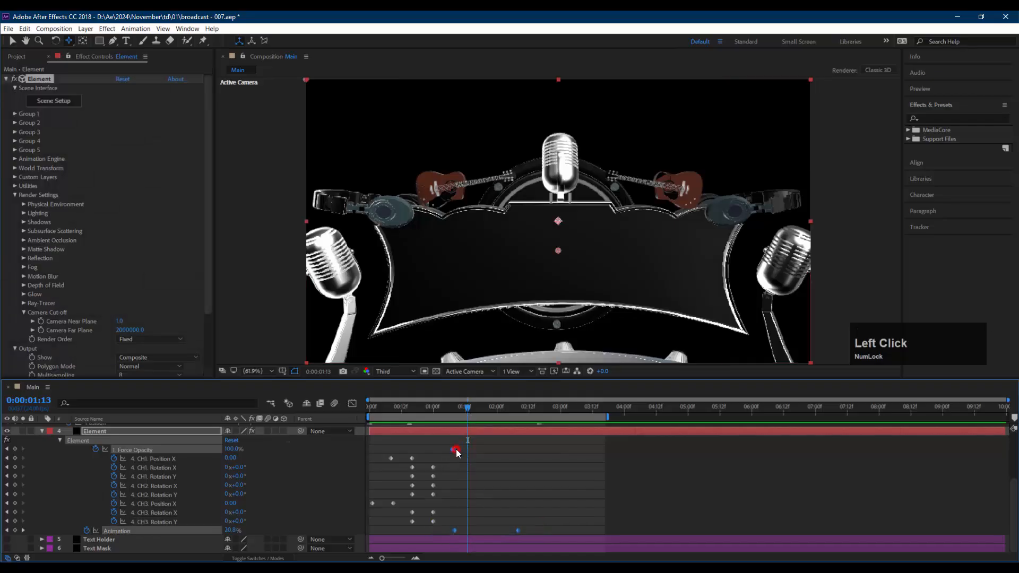
drag(457, 449, 448, 450)
scroll(498, 474, up, 2)
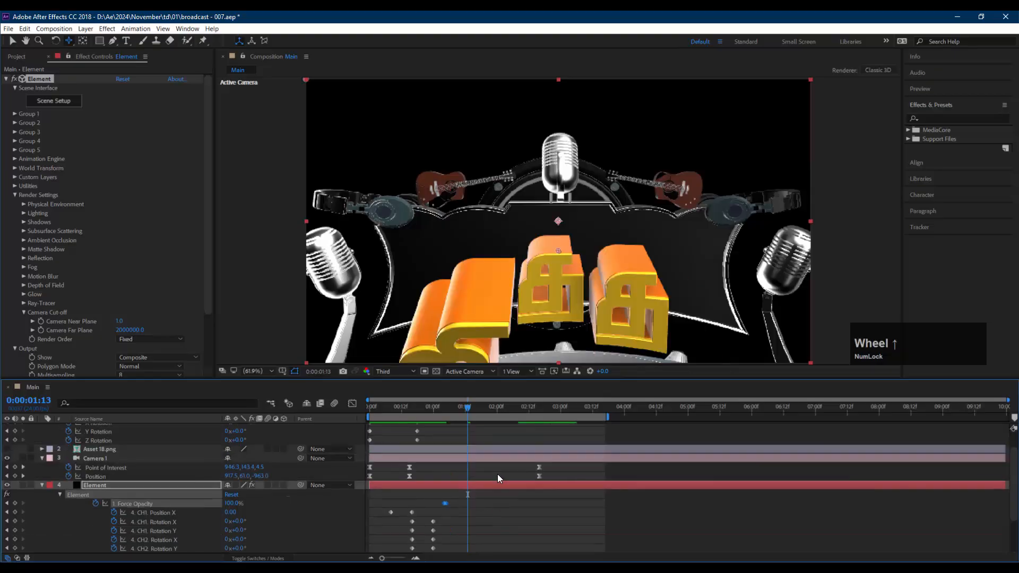
scroll(498, 473, up, 2)
Step: Move to frame 12 and disable Groups 5 and 3 in the Element effect
drag(425, 405, 402, 408)
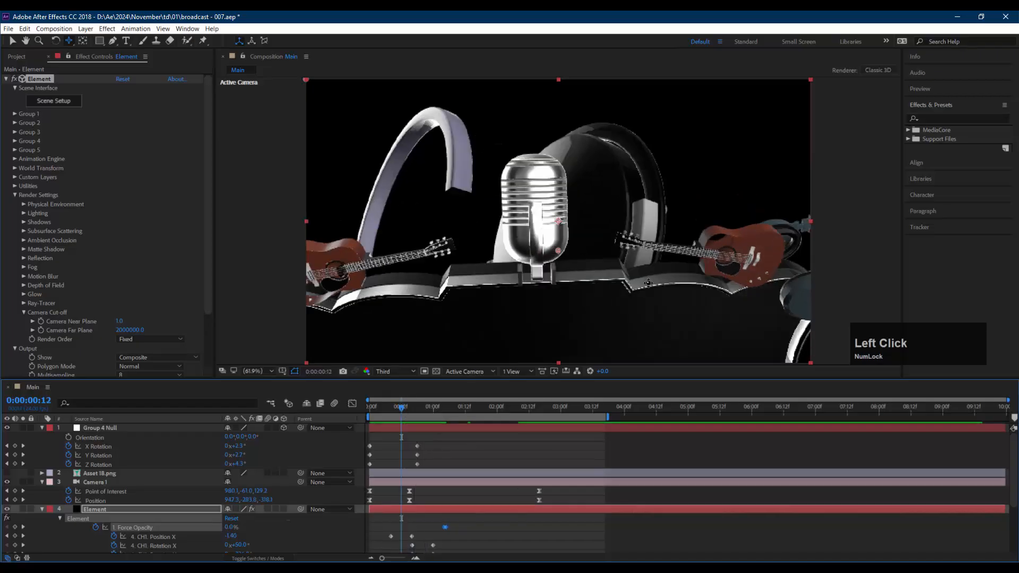
click(14, 123)
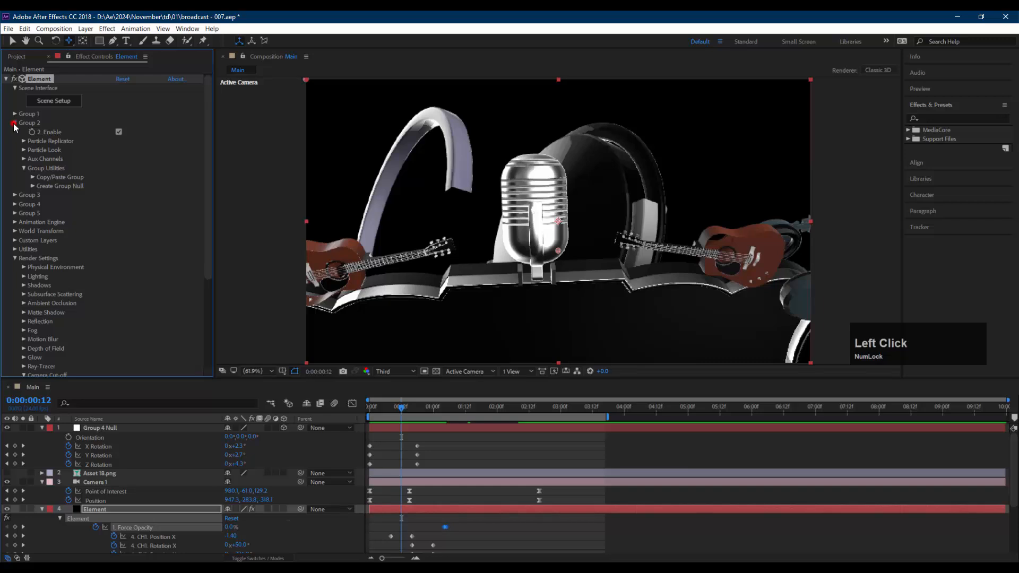
click(15, 122)
click(15, 150)
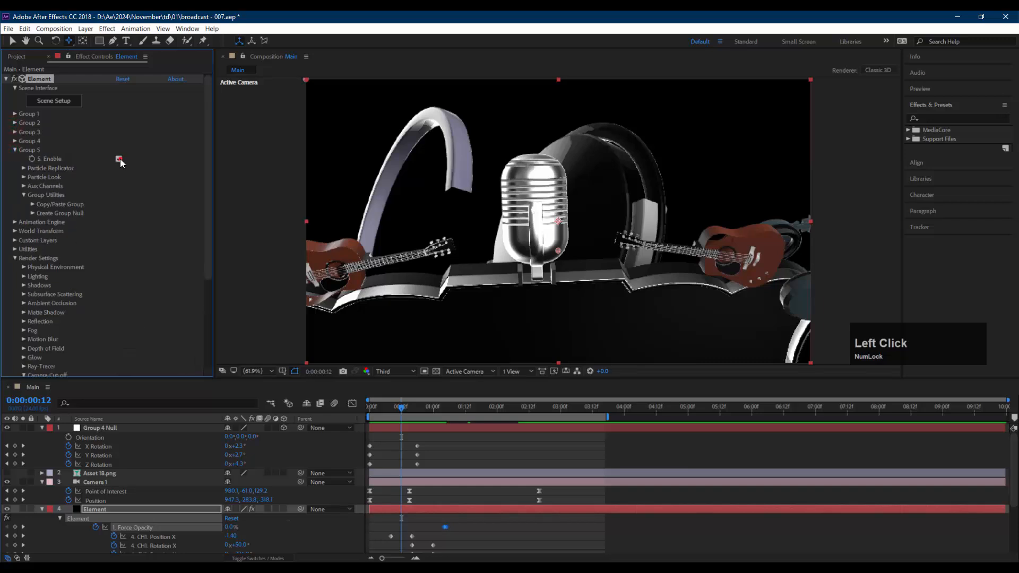
click(119, 158)
click(16, 151)
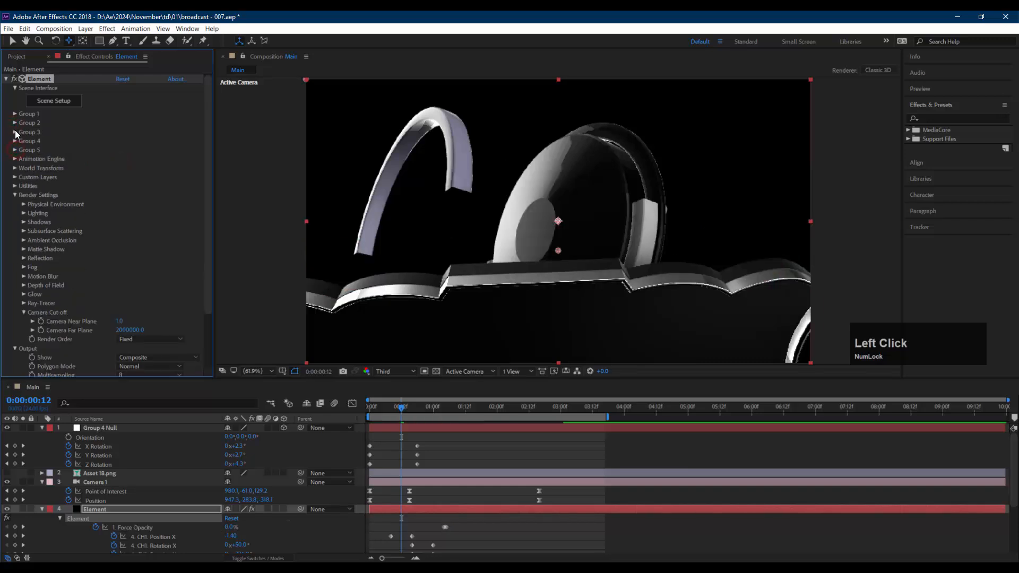
click(14, 133)
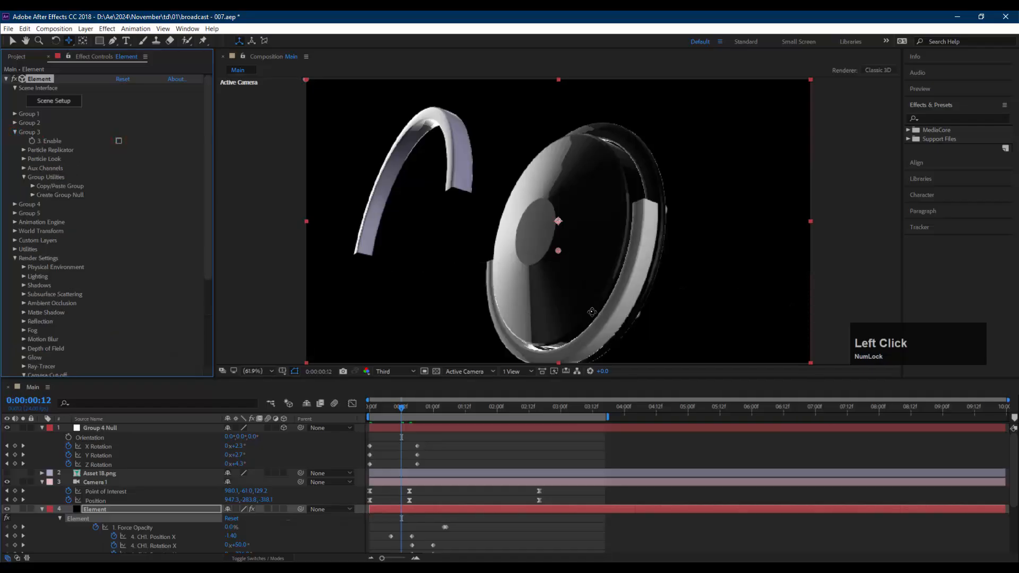
click(14, 133)
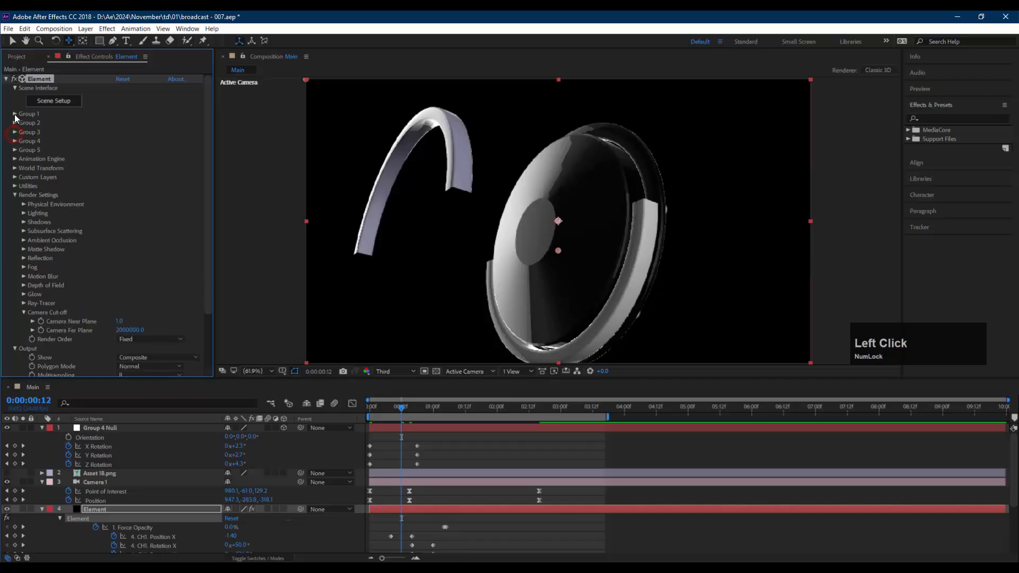
Step: Disable Groups 2 and 1 in the Element effect at 2:10, and view the isolated speaker at 1:07
drag(443, 411, 525, 418)
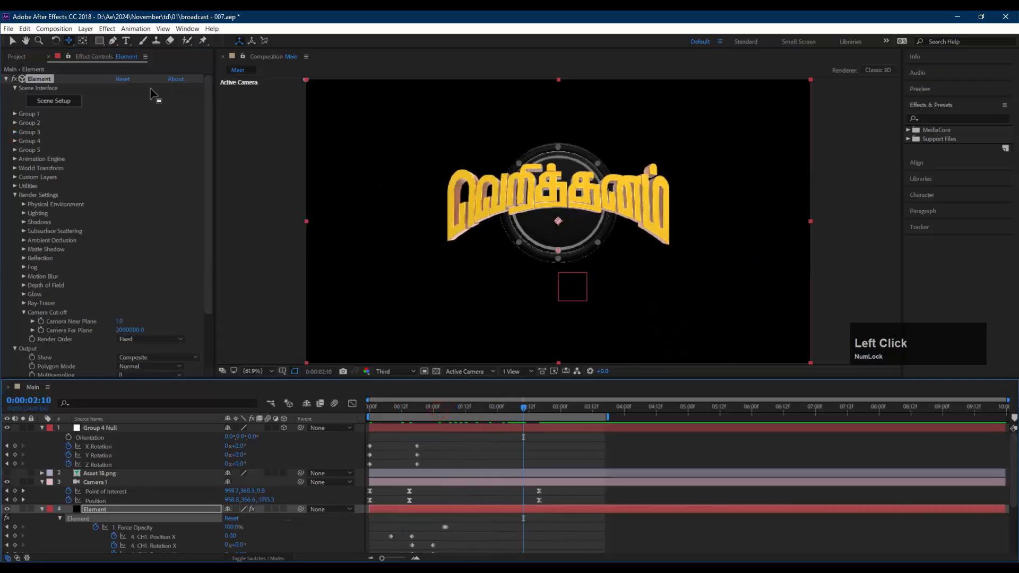
click(14, 158)
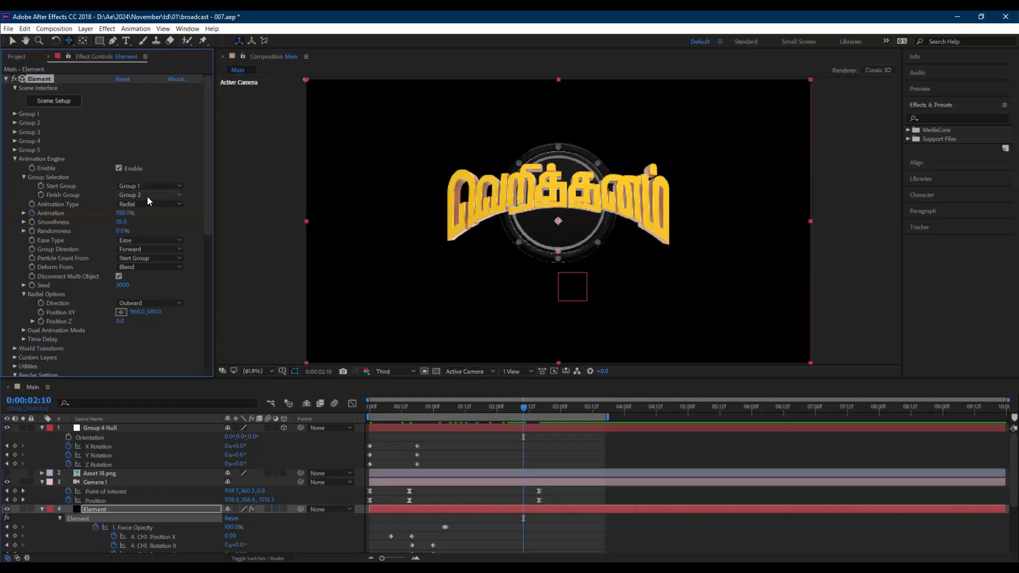
click(15, 158)
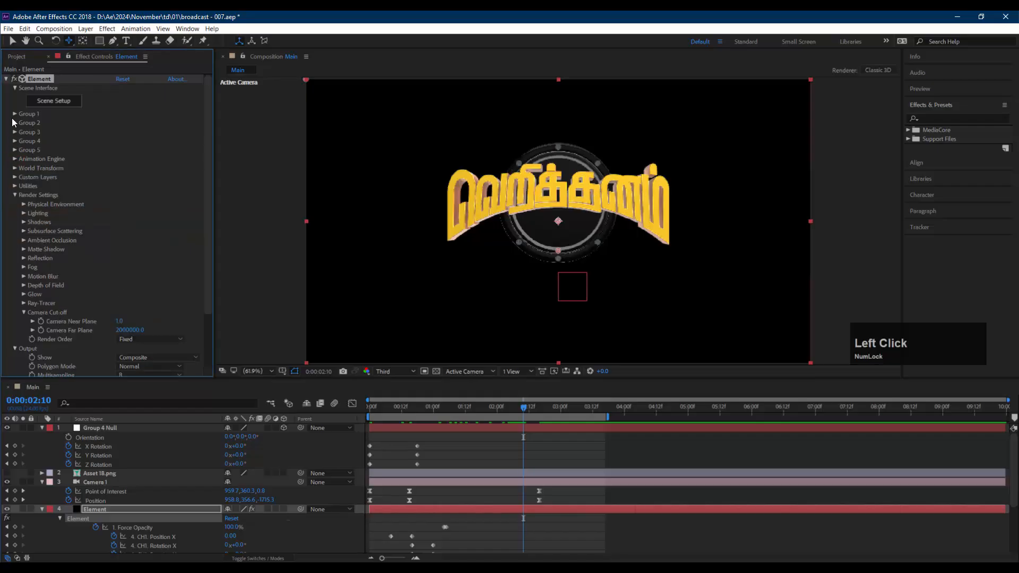
click(14, 123)
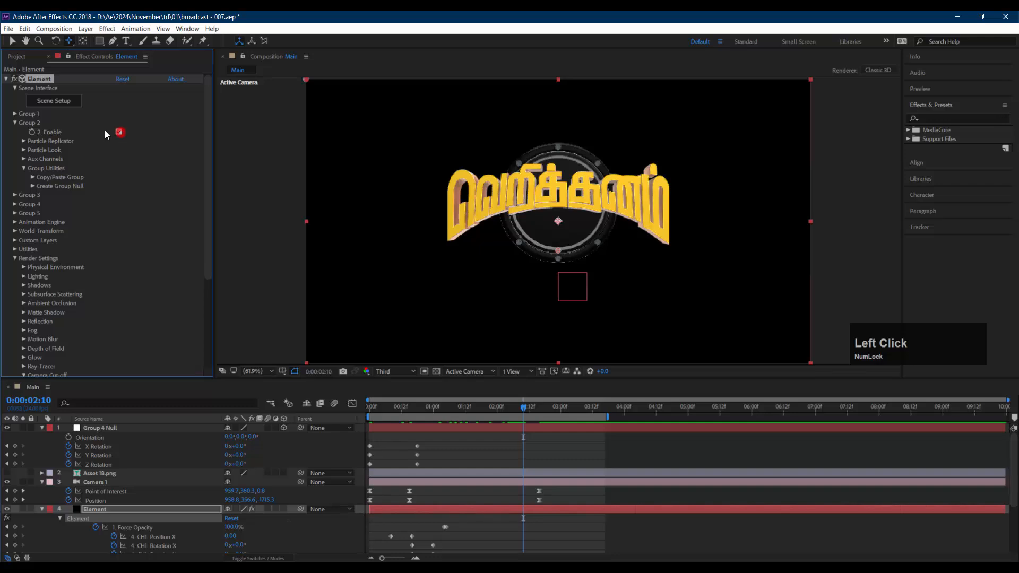
click(15, 114)
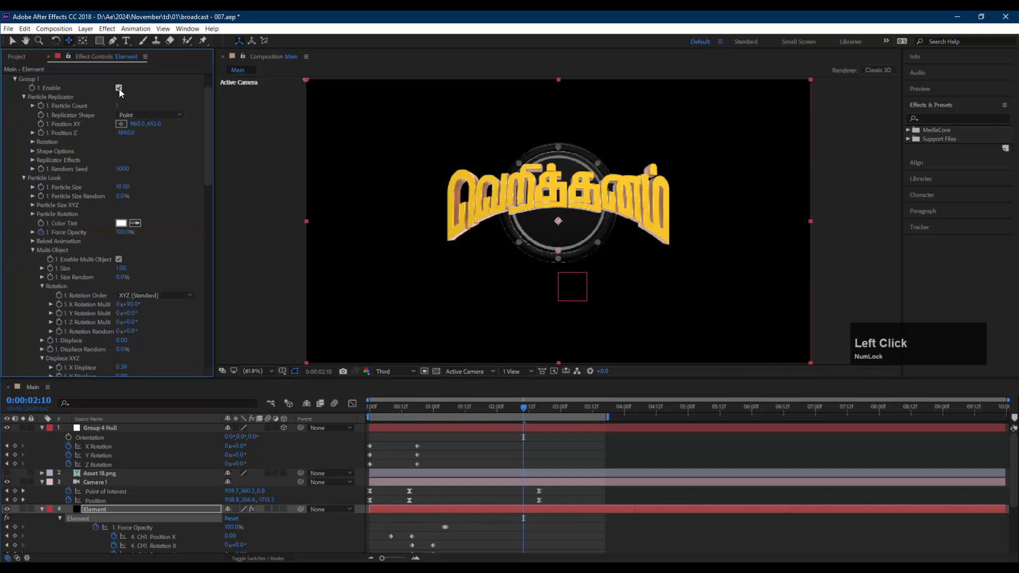
scroll(28, 93, up, 2)
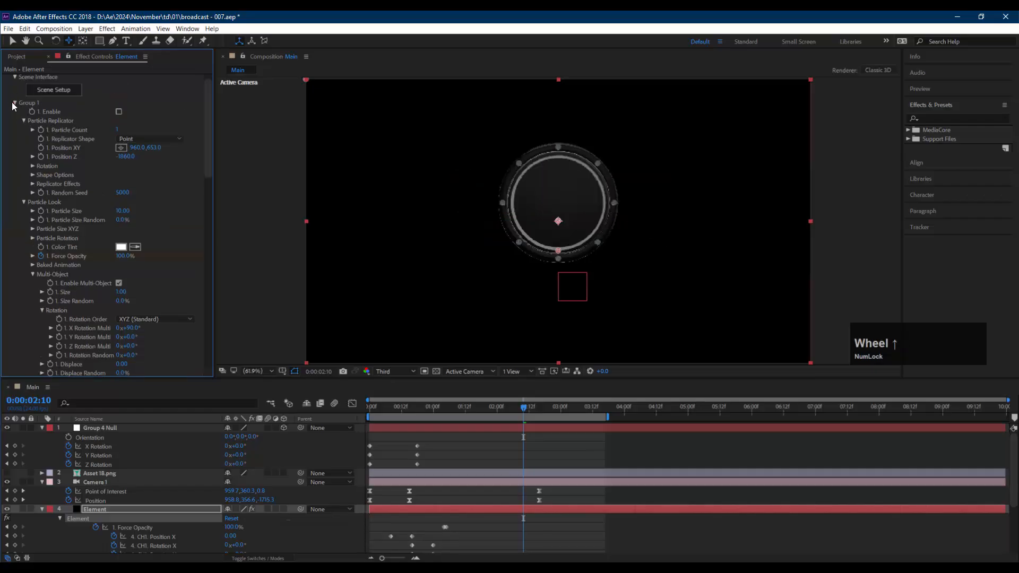
click(13, 103)
click(15, 112)
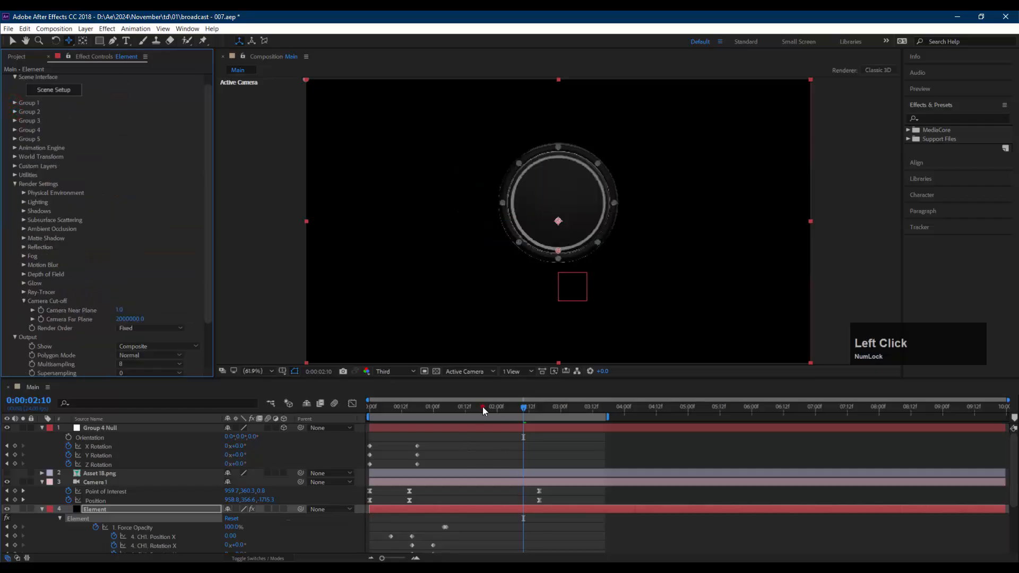
drag(483, 407, 452, 407)
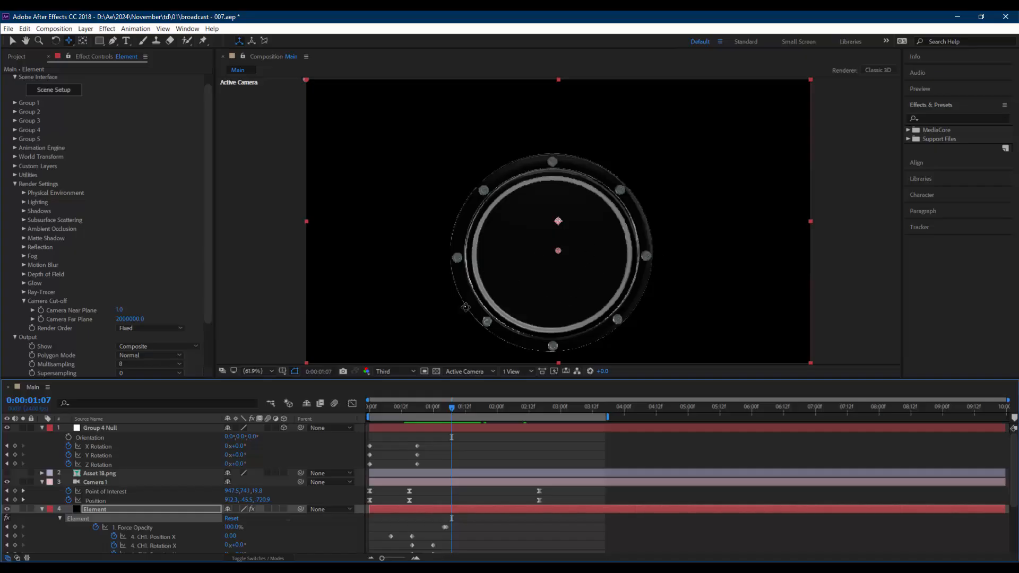
Step: Open the Element Scene Setup, and switch to VLC to examine how the title letters fly in and assemble in the reference video
click(54, 90)
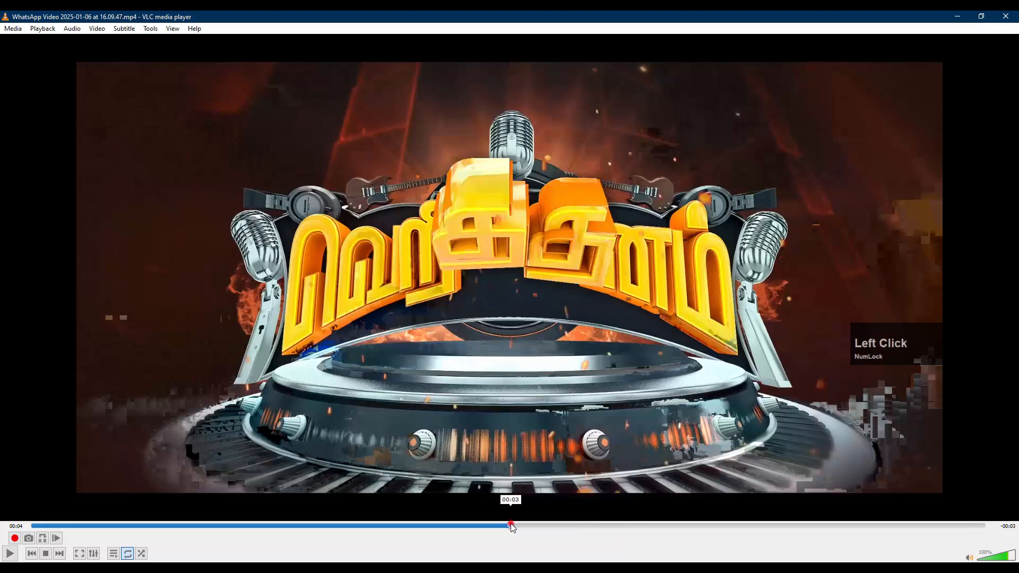
drag(511, 526, 630, 525)
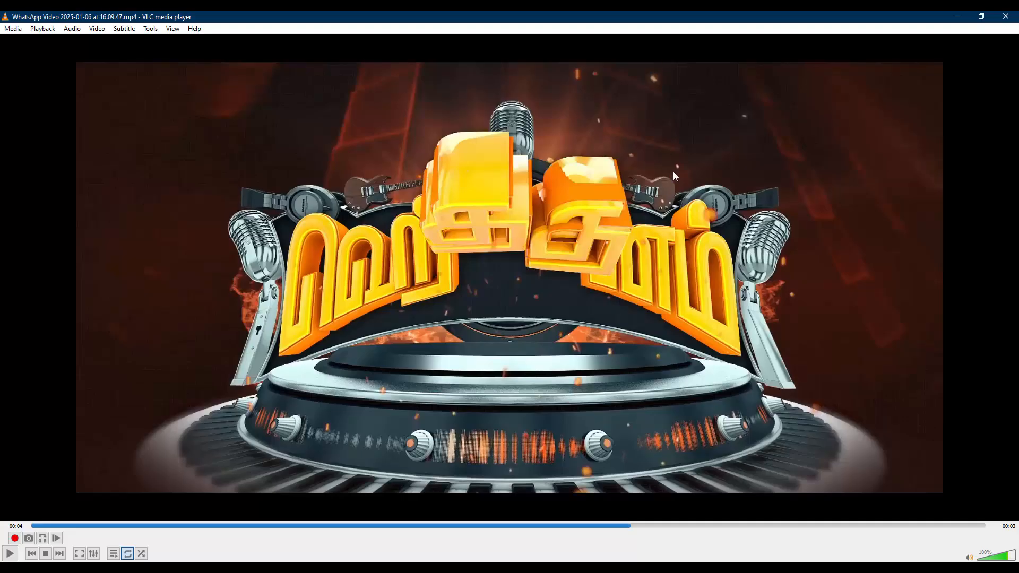
mouse_move(586, 526)
mouse_down()
mouse_move(440, 534)
mouse_move(583, 537)
mouse_up()
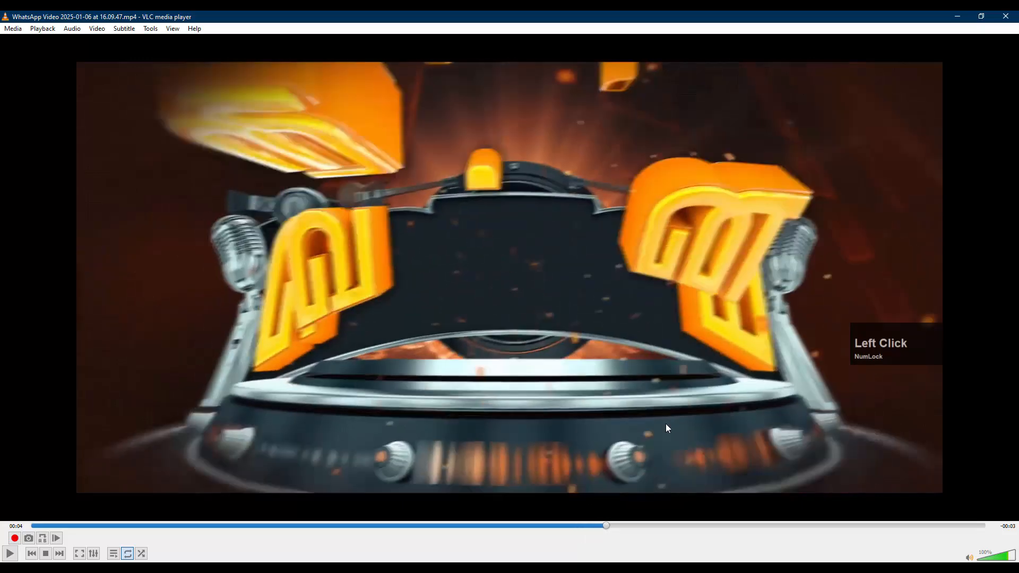
Step: Switch back to After Effects at 1:09 and expand the second Group Folder in the Element Scene Setup to inspect its models
click(958, 16)
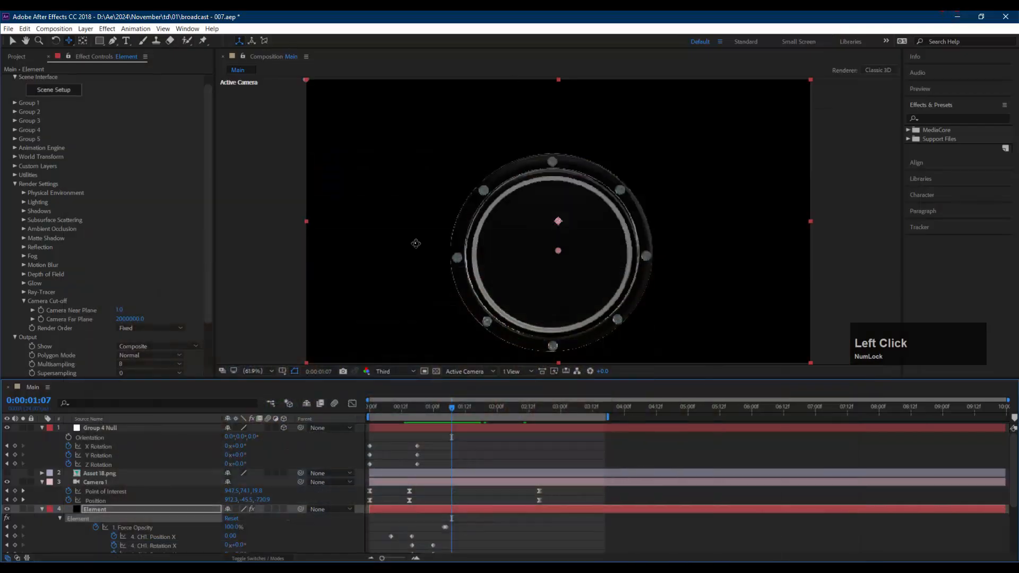
drag(449, 404, 457, 405)
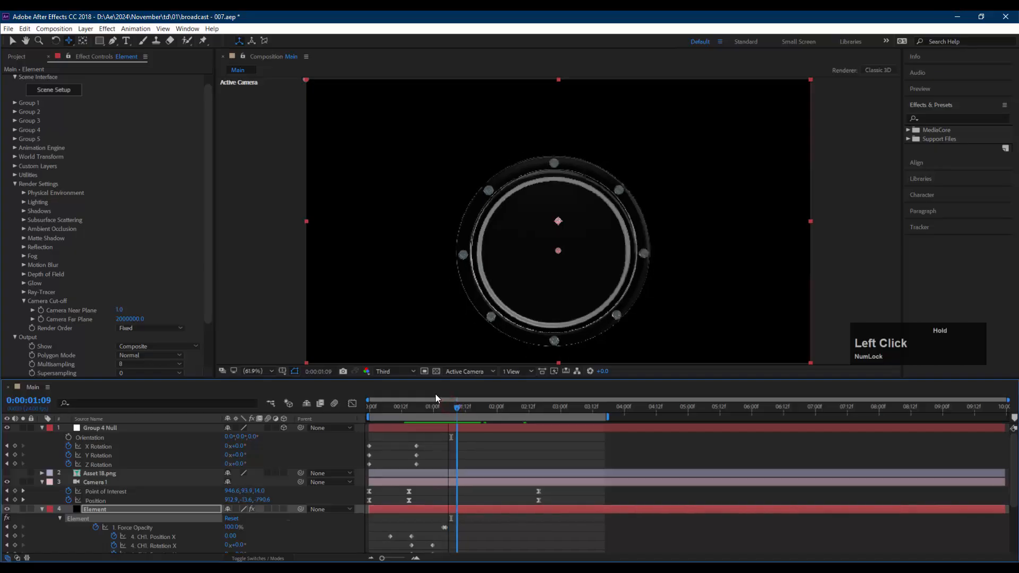
click(58, 91)
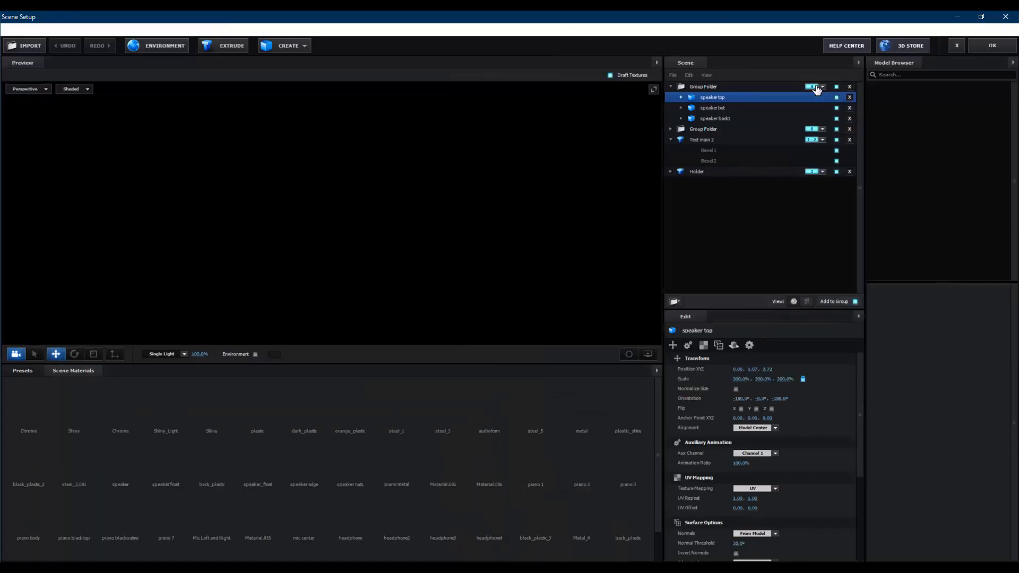
click(773, 130)
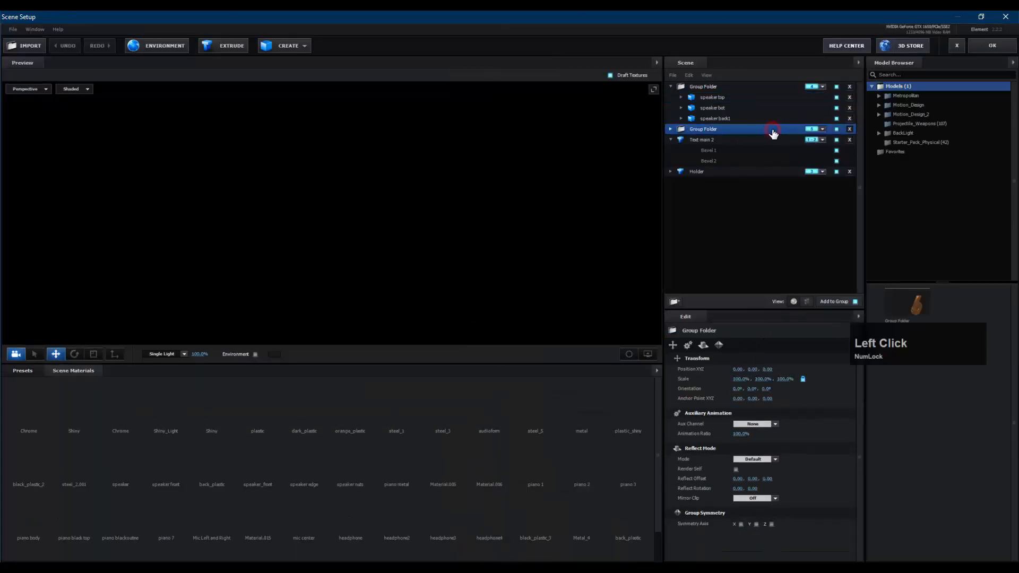
drag(502, 205, 429, 125)
scroll(485, 235, down, 2)
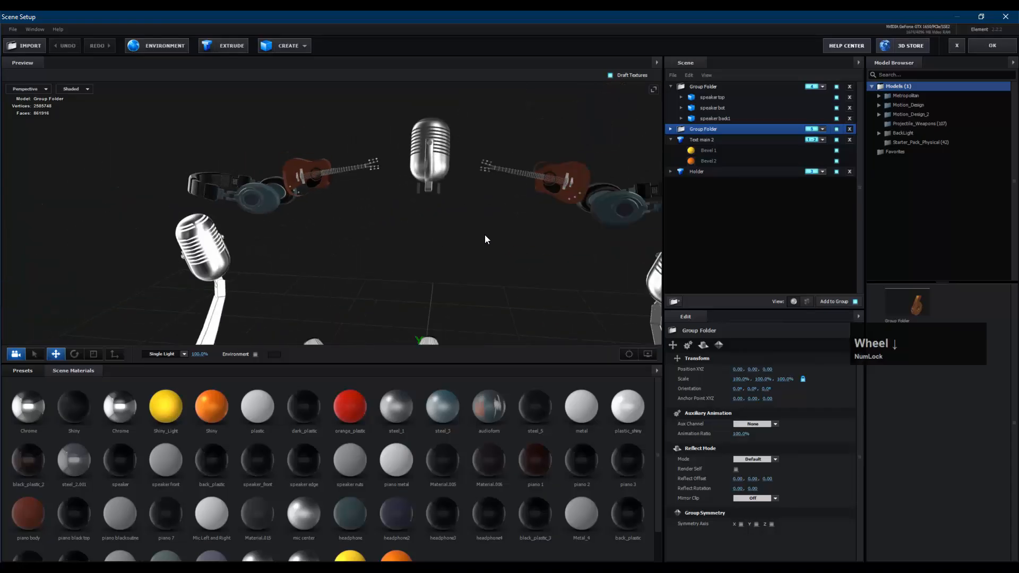
click(670, 129)
click(786, 140)
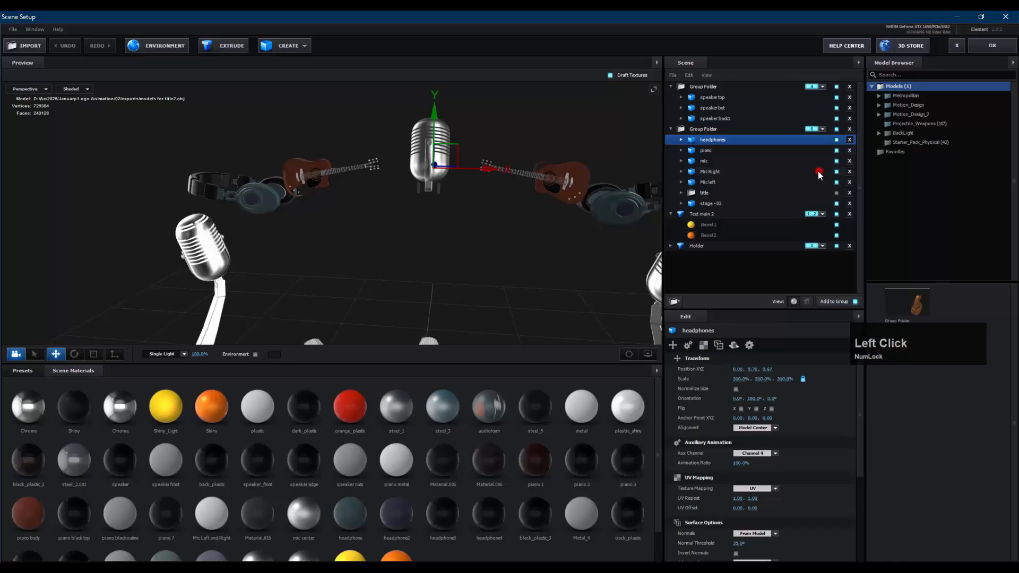
Step: Assign the Mic Right model to auxiliary animation Channel 3, check Mic left's channel and accept the scene
right_click(817, 171)
mouse_move(878, 257)
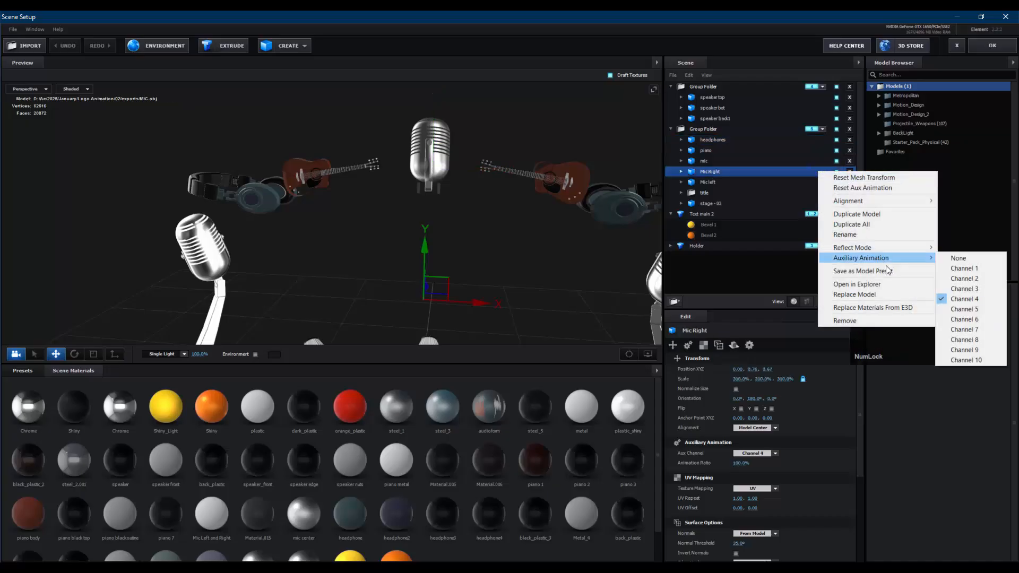
click(962, 289)
click(734, 182)
right_click(734, 183)
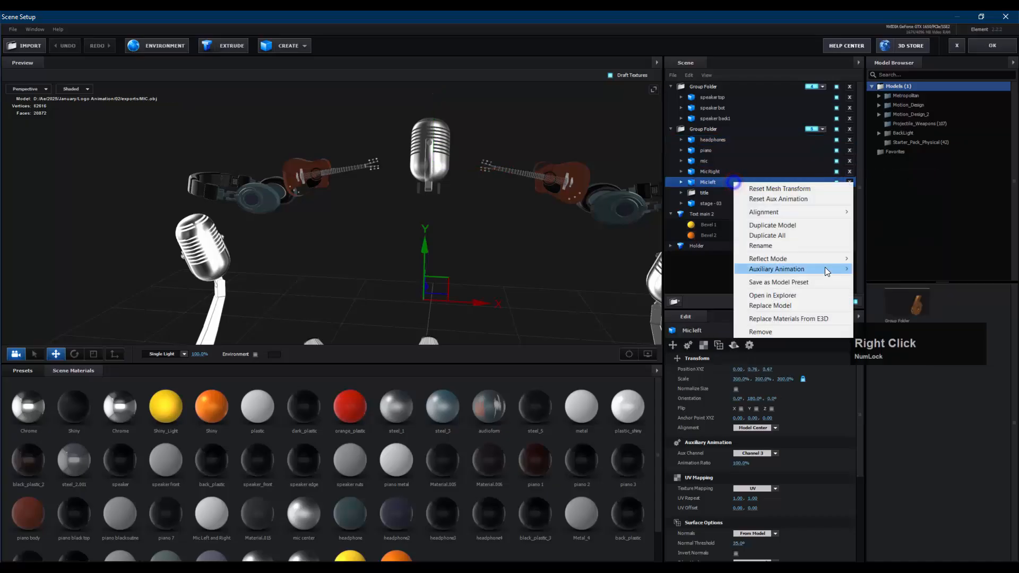
mouse_move(825, 268)
click(716, 180)
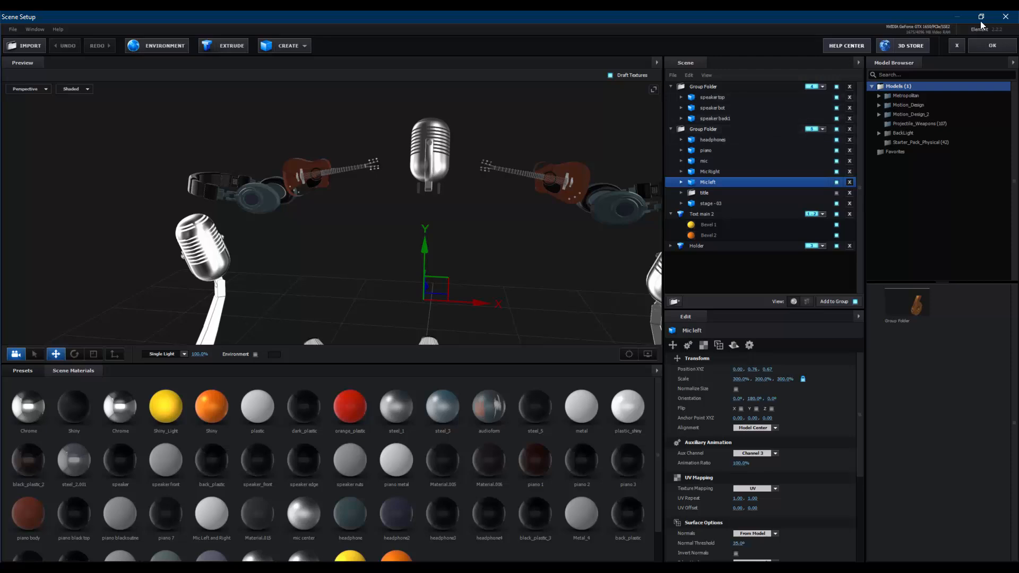
click(992, 45)
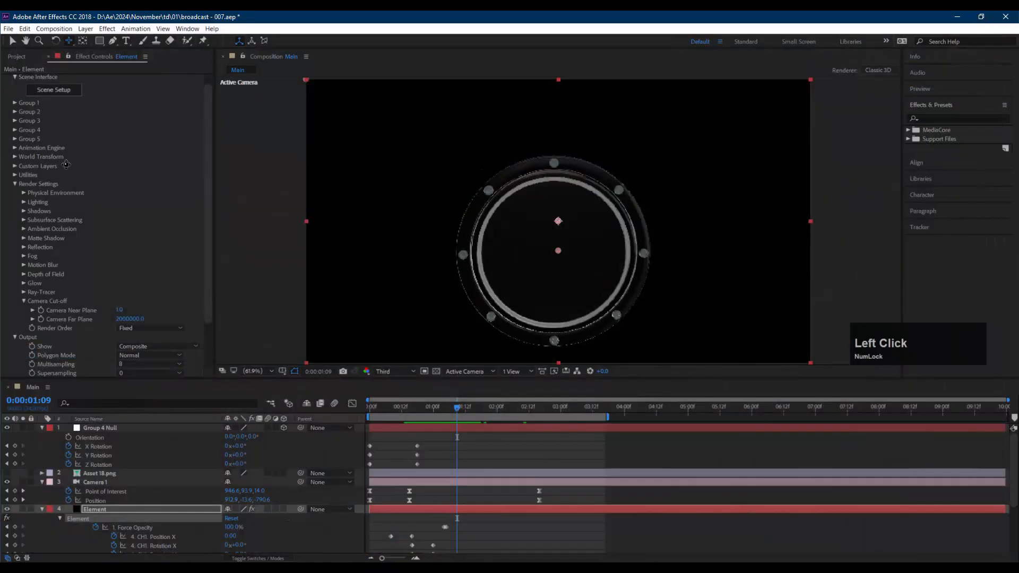
Step: Enable Group 5 in the Element effect and view the instruments with the speaker at 1:01
click(14, 139)
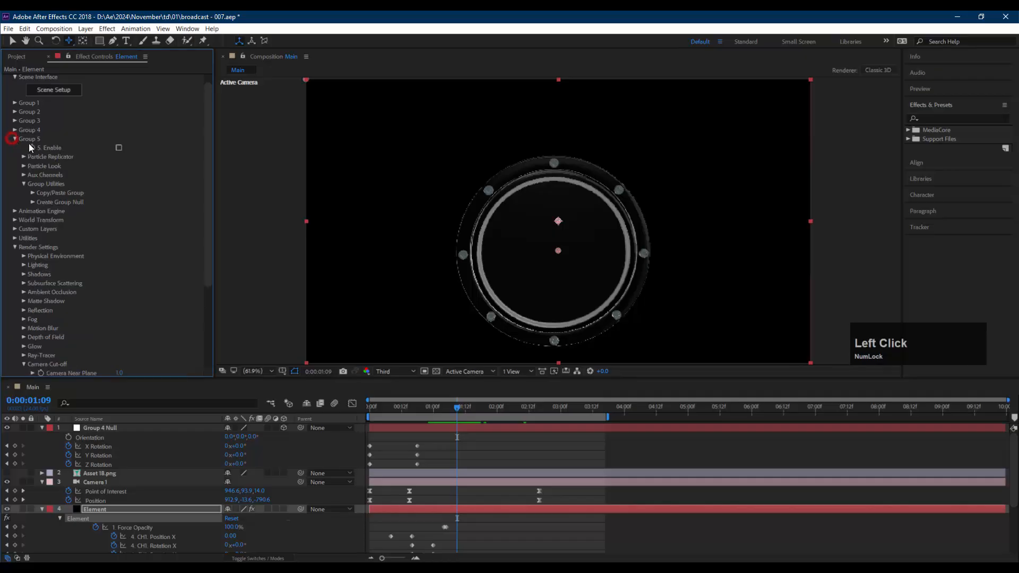
click(119, 147)
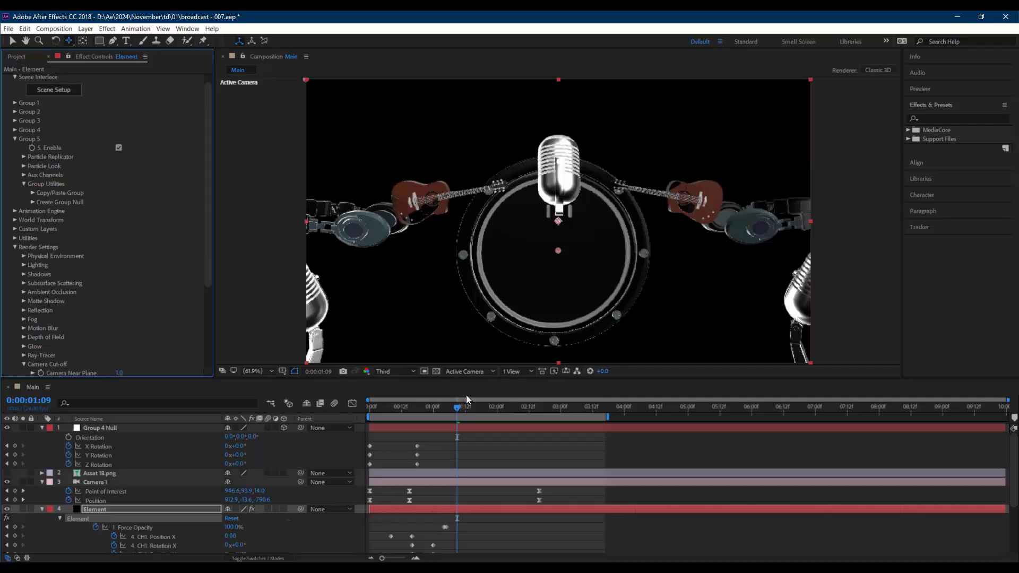
drag(457, 410, 435, 391)
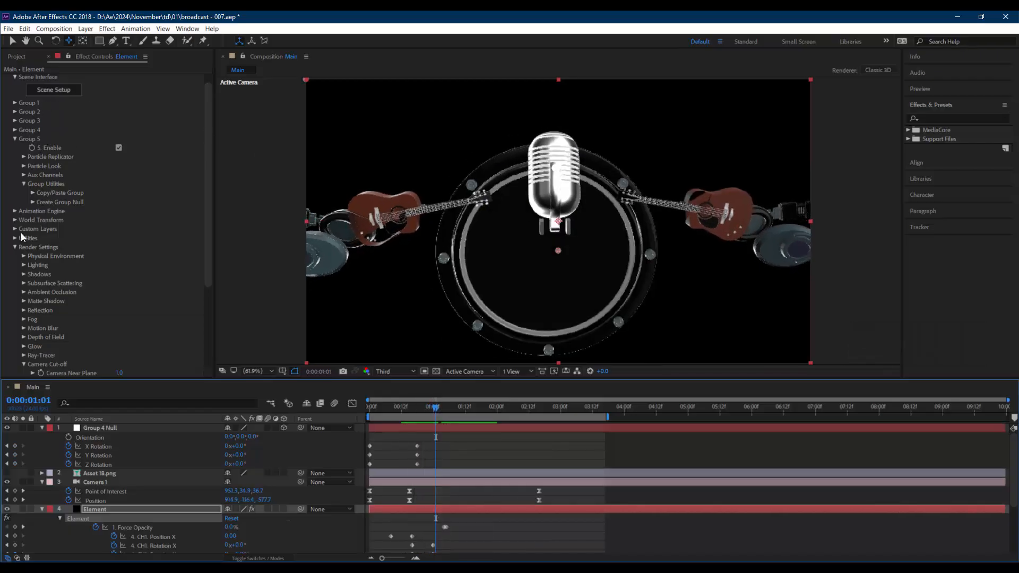
Step: Check which auxiliary animation channel the piano, headphones and mic models use in the Element Scene Setup
click(55, 93)
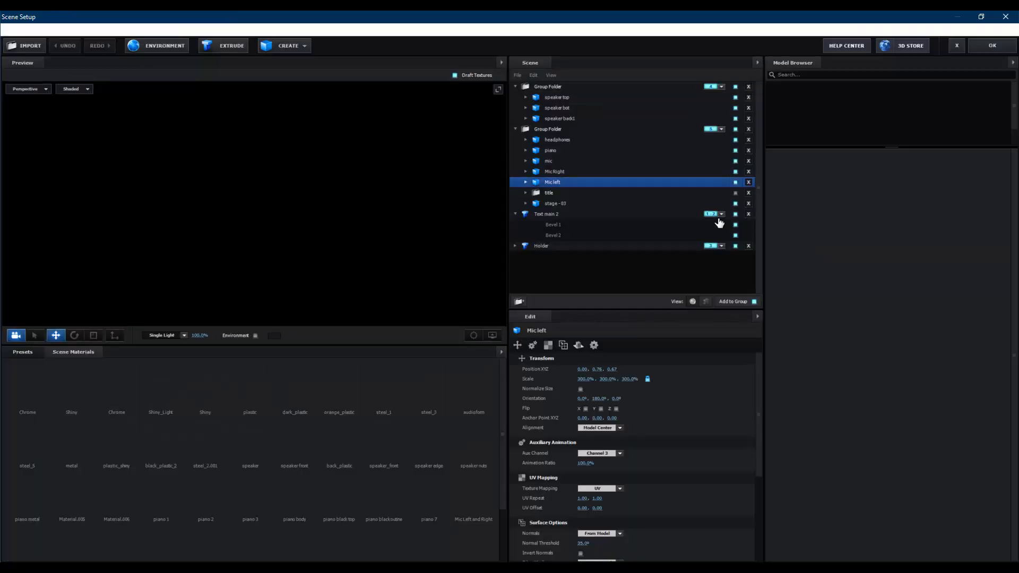
click(734, 150)
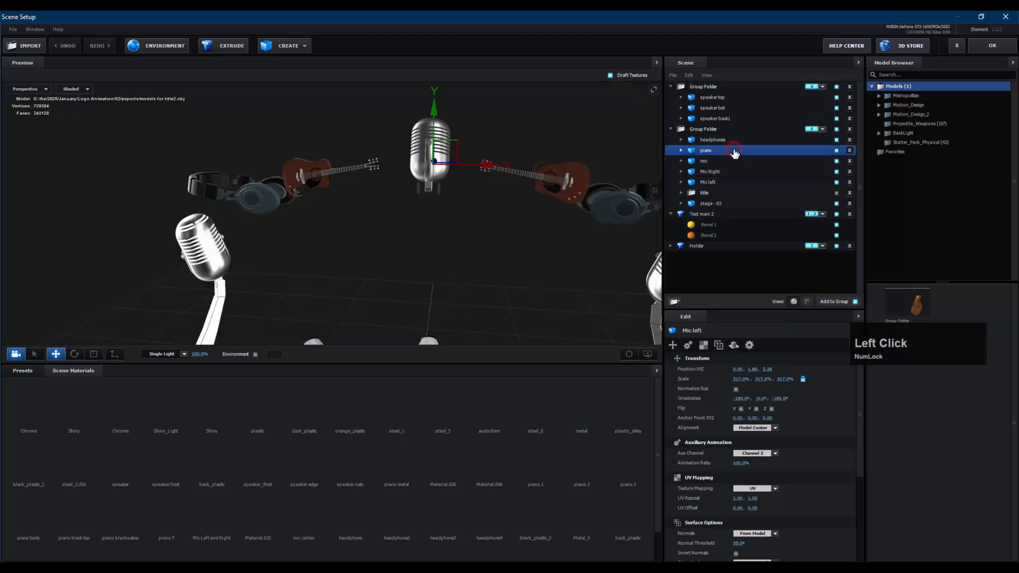
right_click(734, 150)
mouse_move(816, 235)
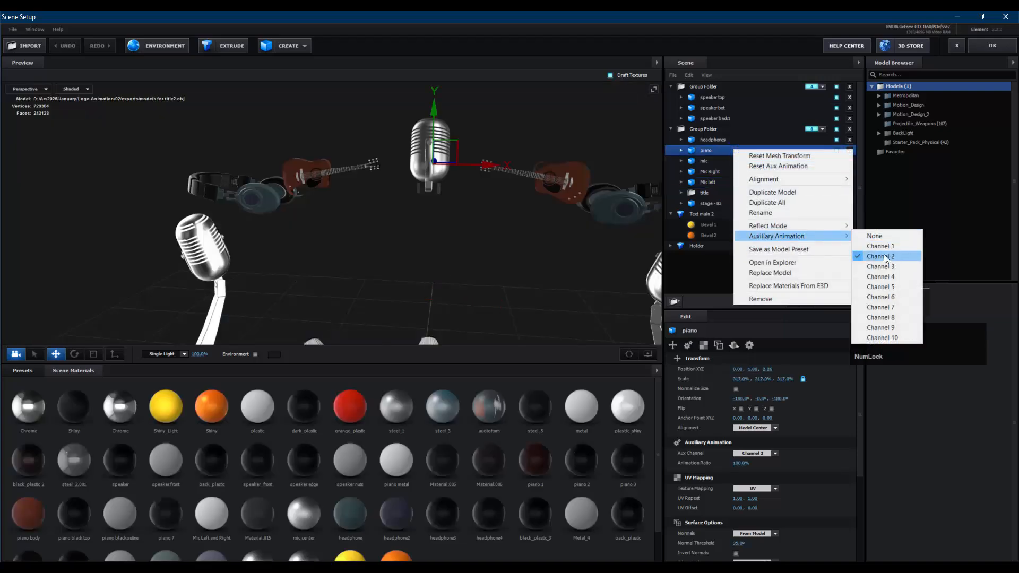
click(722, 139)
right_click(723, 140)
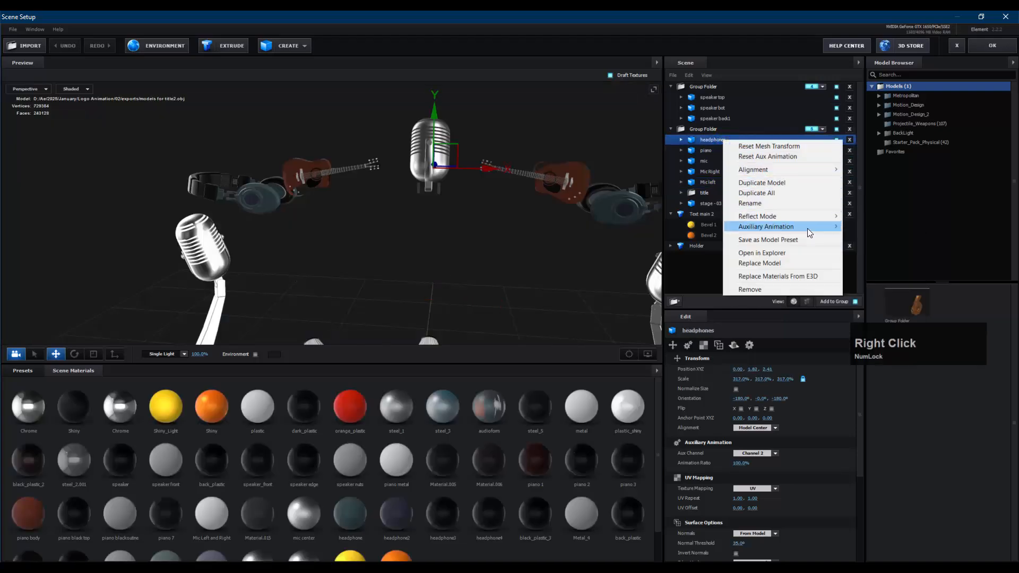
mouse_move(807, 227)
click(706, 159)
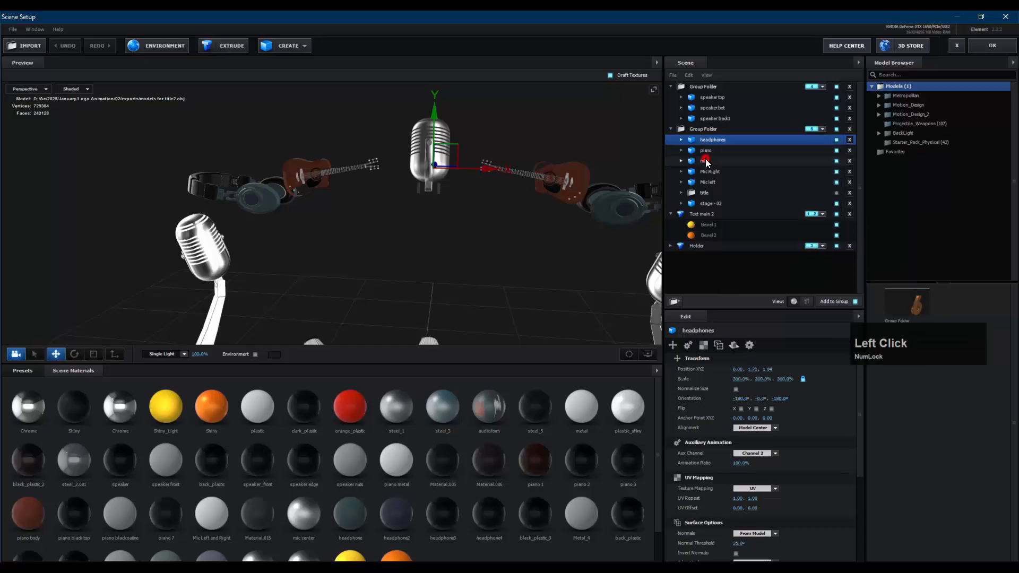
right_click(706, 160)
mouse_move(782, 246)
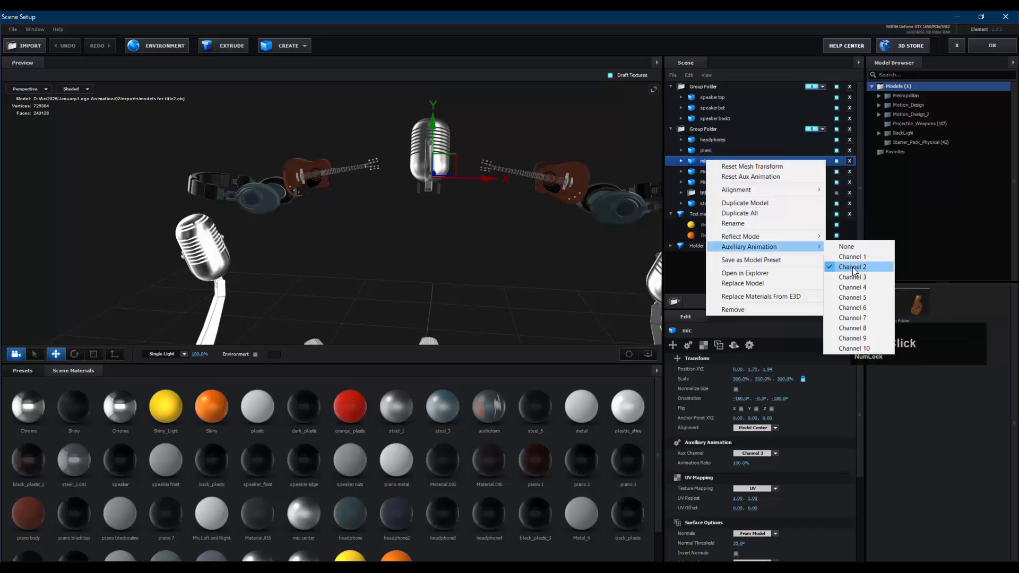
click(996, 48)
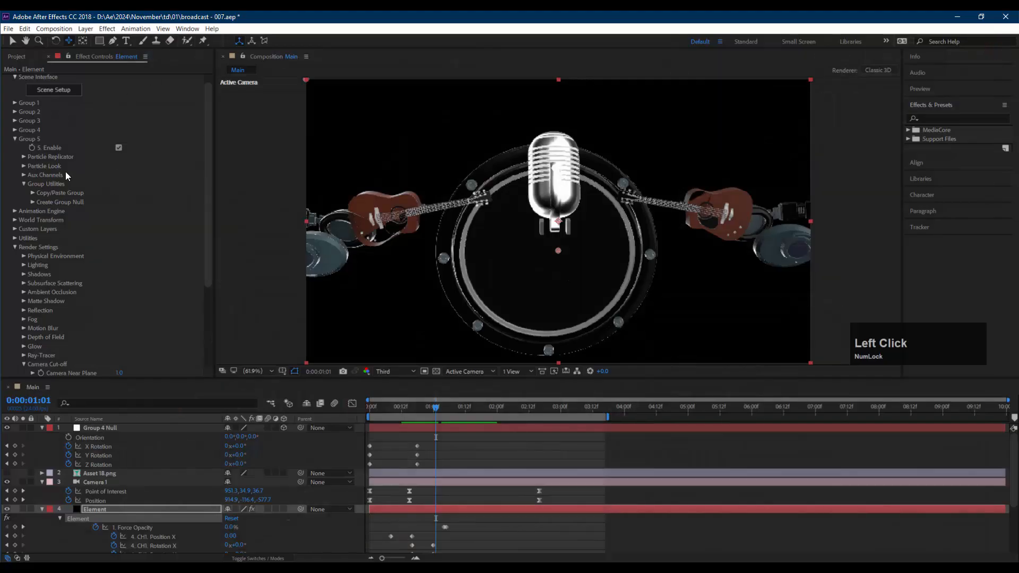
Step: Set Group 5's auxiliary Channel 2 Position Y to 0.18 and start keyframing it at 1:17
click(23, 175)
click(33, 193)
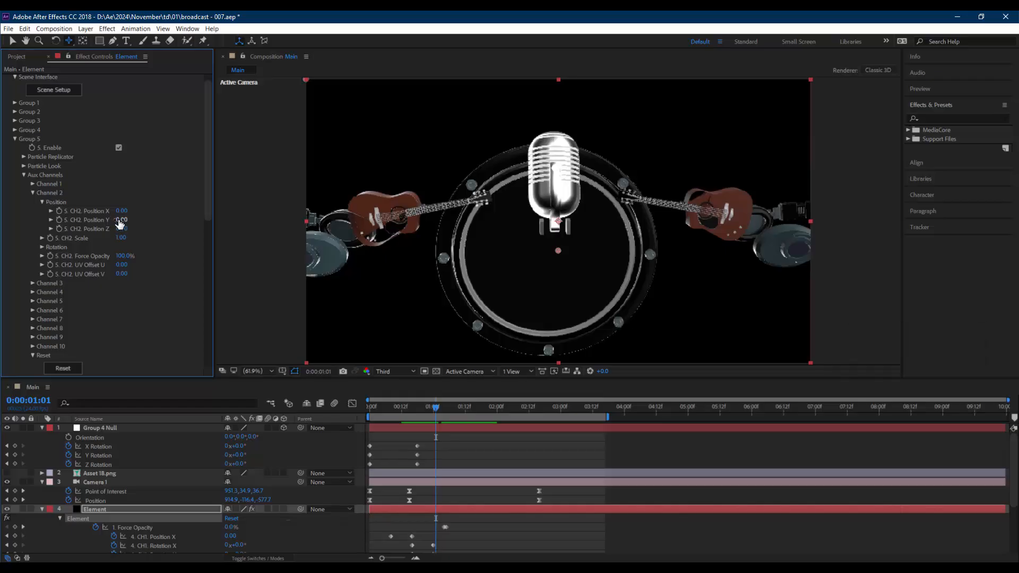
mouse_move(120, 219)
mouse_down()
mouse_move(83, 208)
mouse_move(202, 336)
mouse_up()
drag(435, 407, 476, 412)
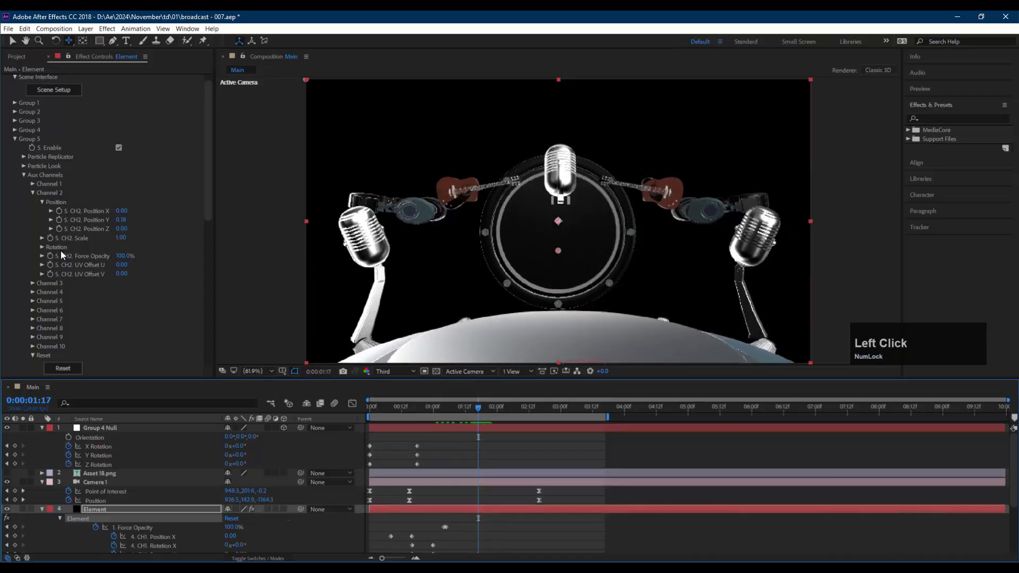
click(59, 222)
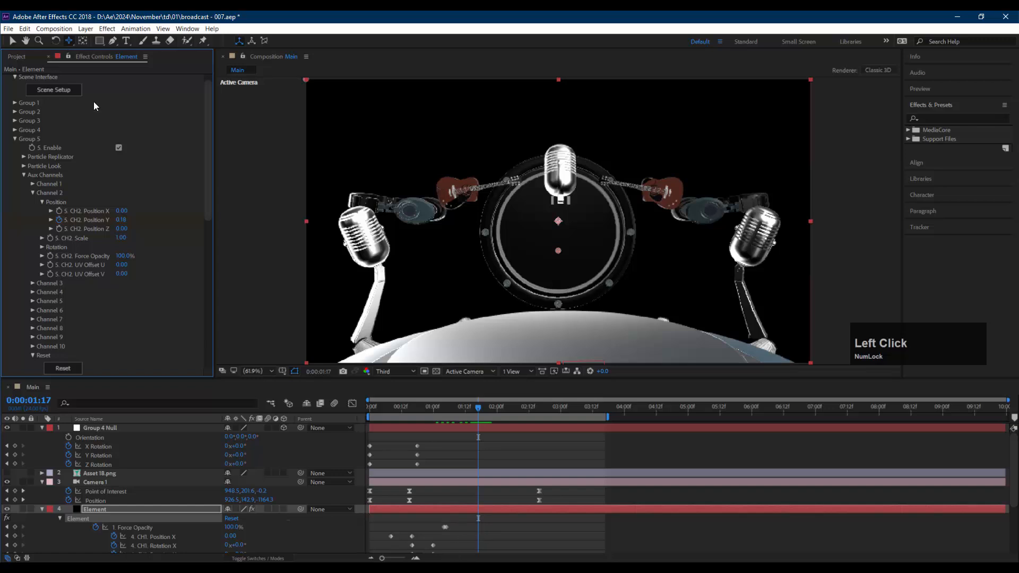
Step: Move the 5. CH2. Position Y keyframe to 1:13 and add a keyframe with value 0 at 1:17
key(u)
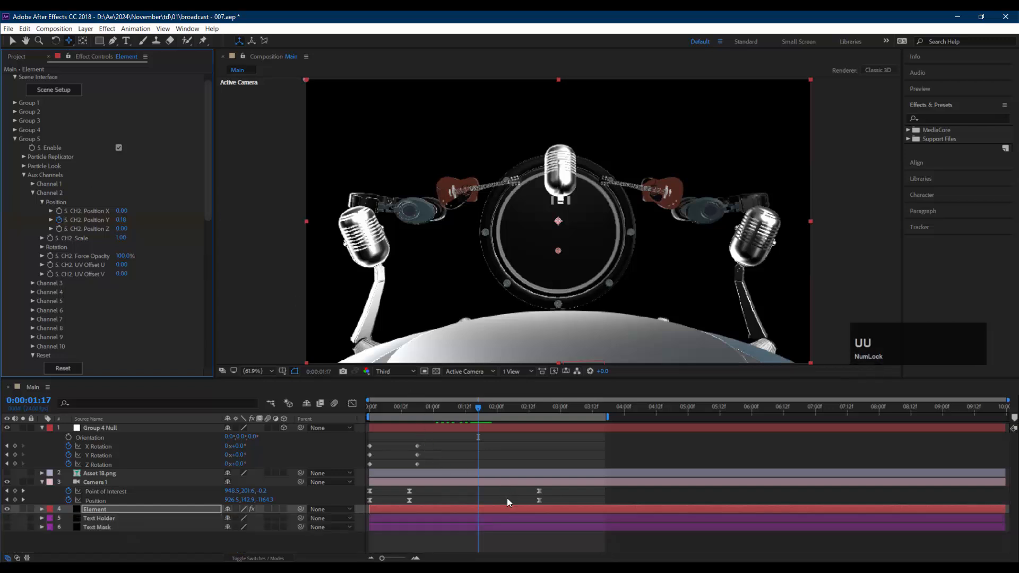
scroll(509, 511, down, 3)
drag(480, 521, 467, 520)
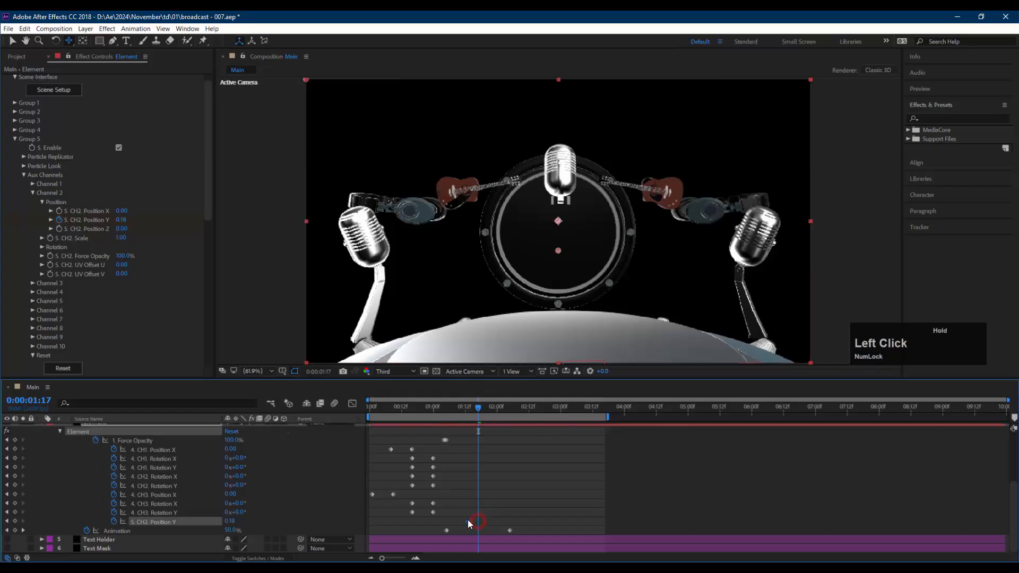
click(121, 221)
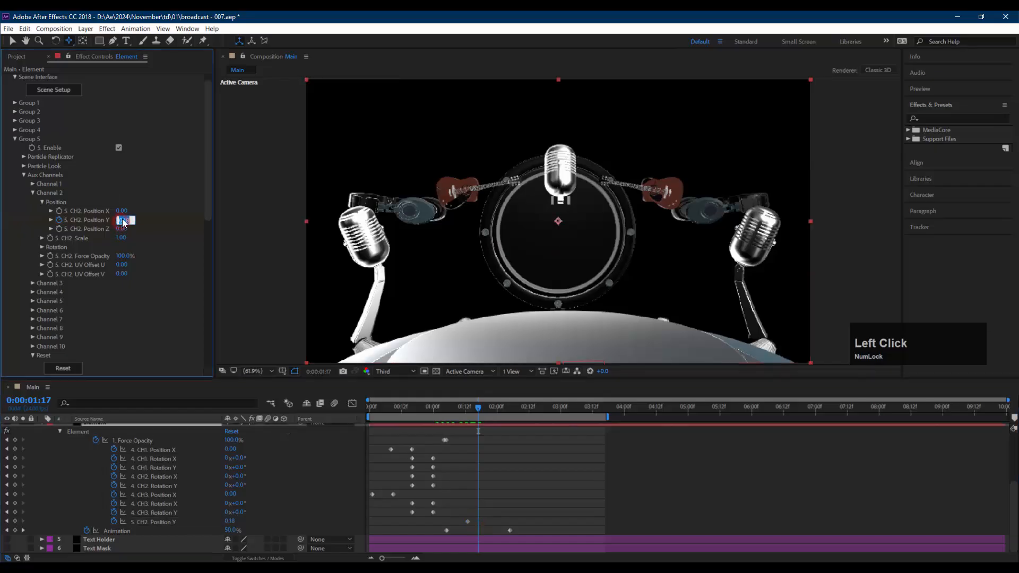
text(0)
key(Return)
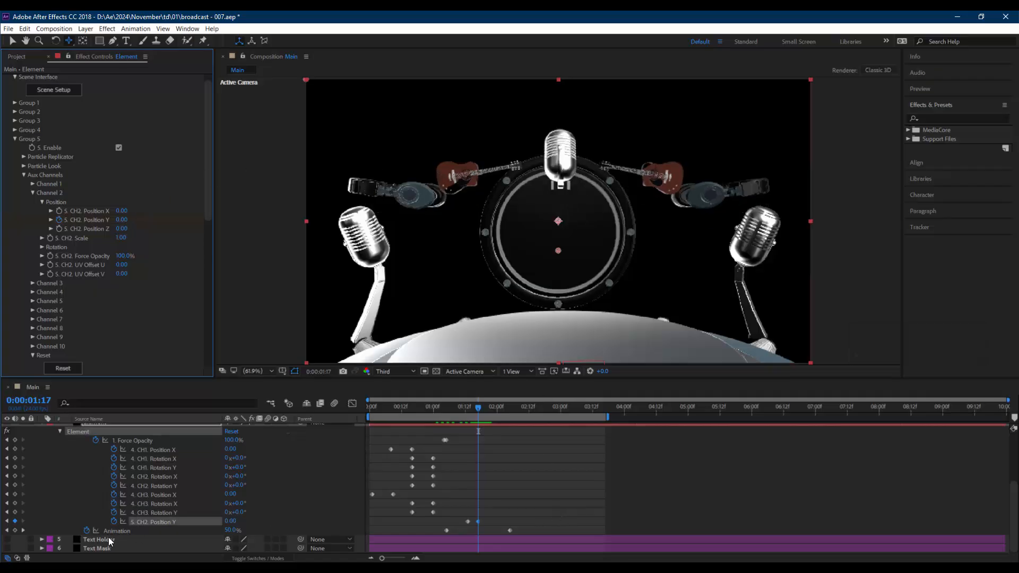
Step: Set the 5. CH2. Position Y keyframe at 1:13 to -1.72
click(154, 522)
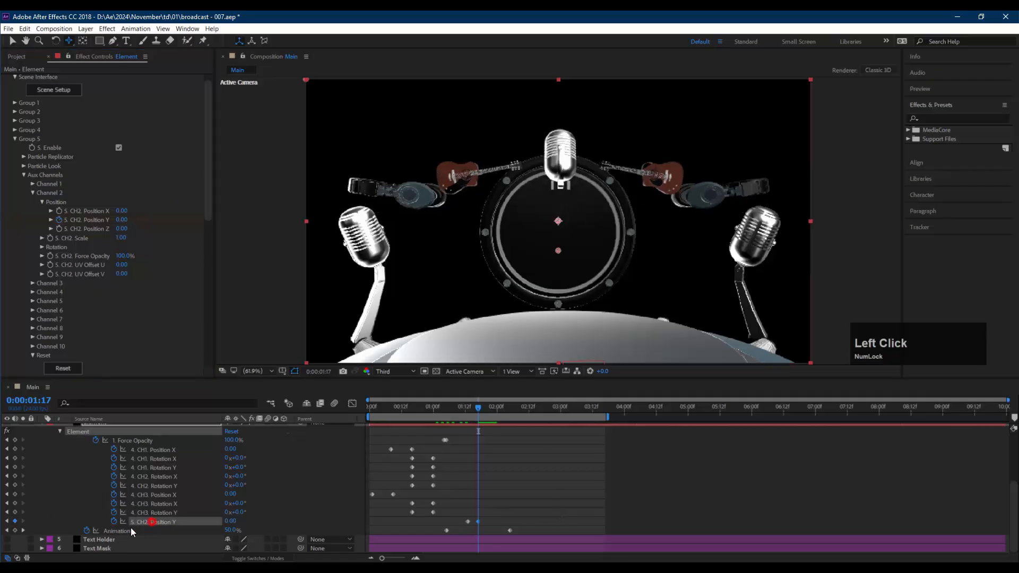
click(7, 522)
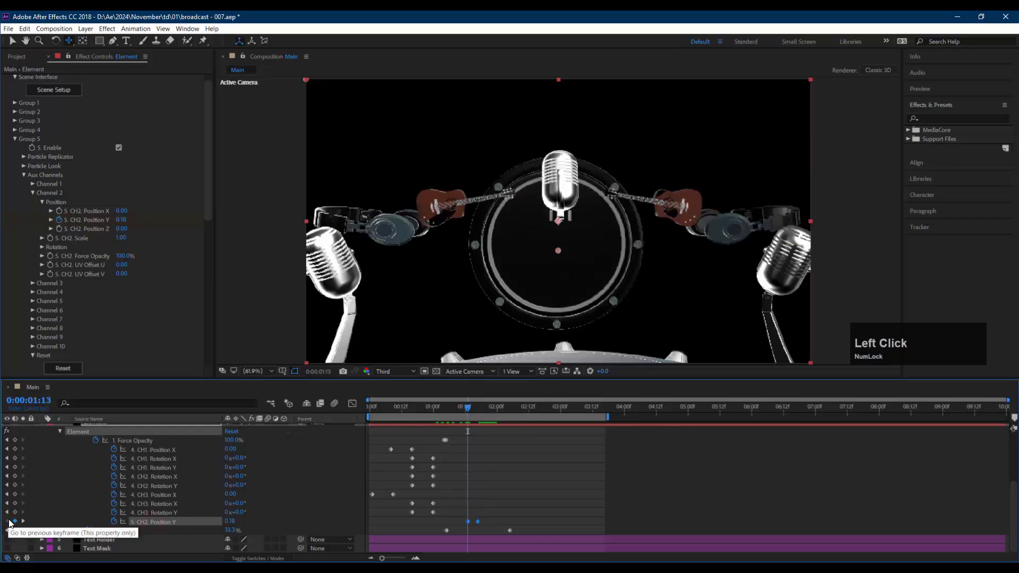
click(508, 486)
drag(121, 220, 10, 204)
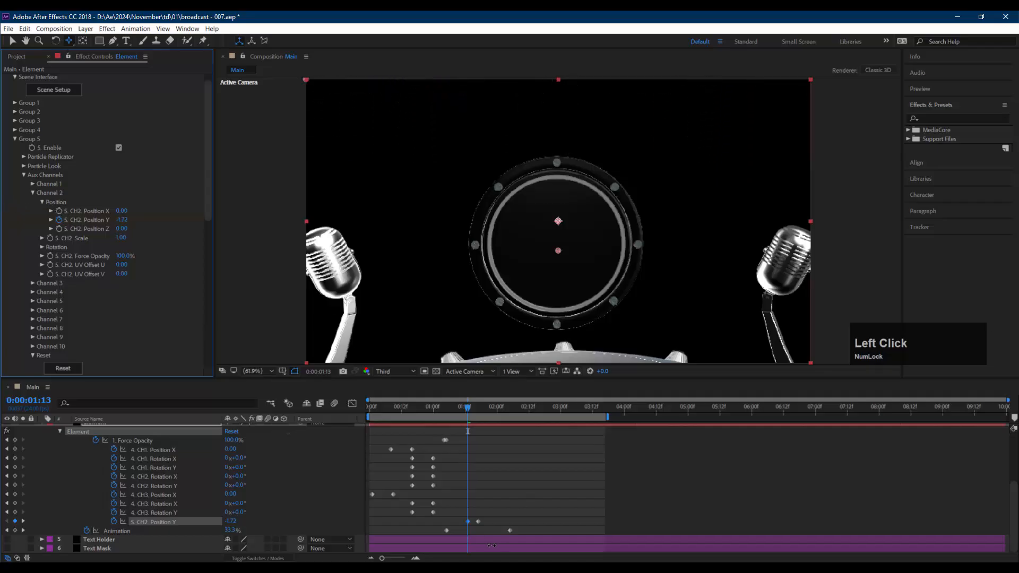
click(488, 515)
drag(490, 515, 466, 521)
right_click(467, 522)
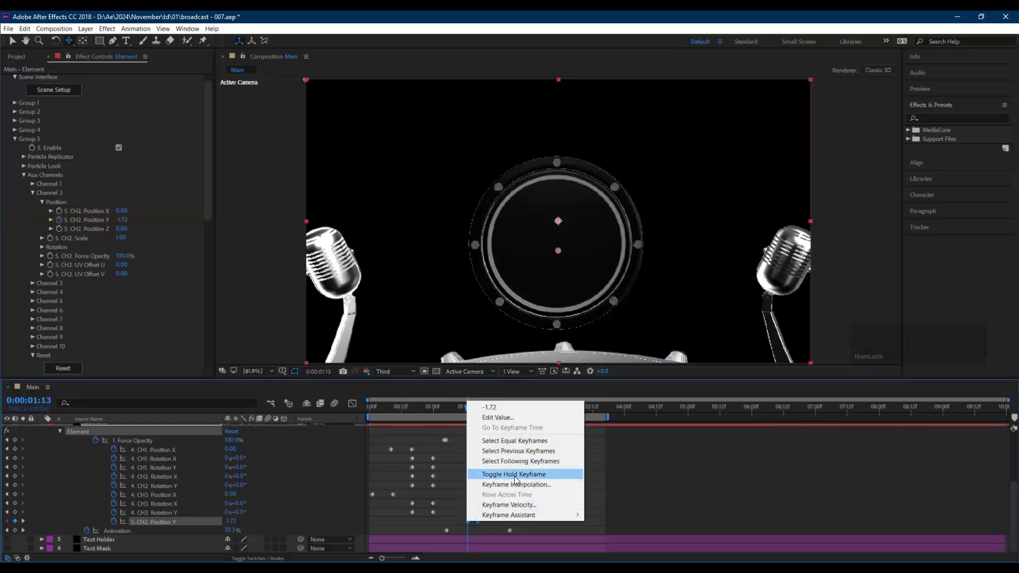
double_click(470, 522)
click(565, 327)
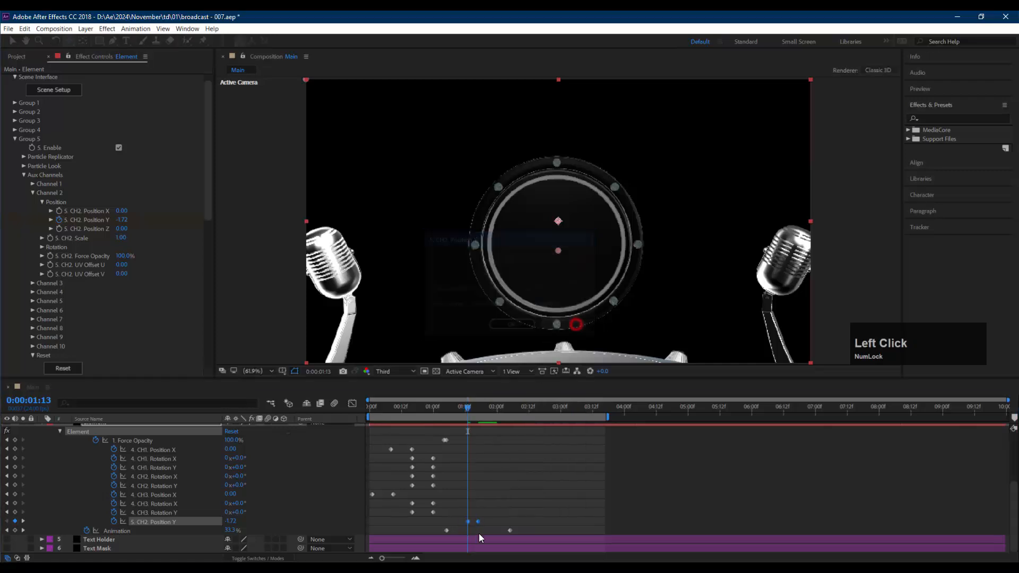
Step: Shift both 5. CH2. Position Y keyframes four frames later, so that they start at 1:17
click(493, 508)
drag(461, 524, 478, 520)
click(487, 502)
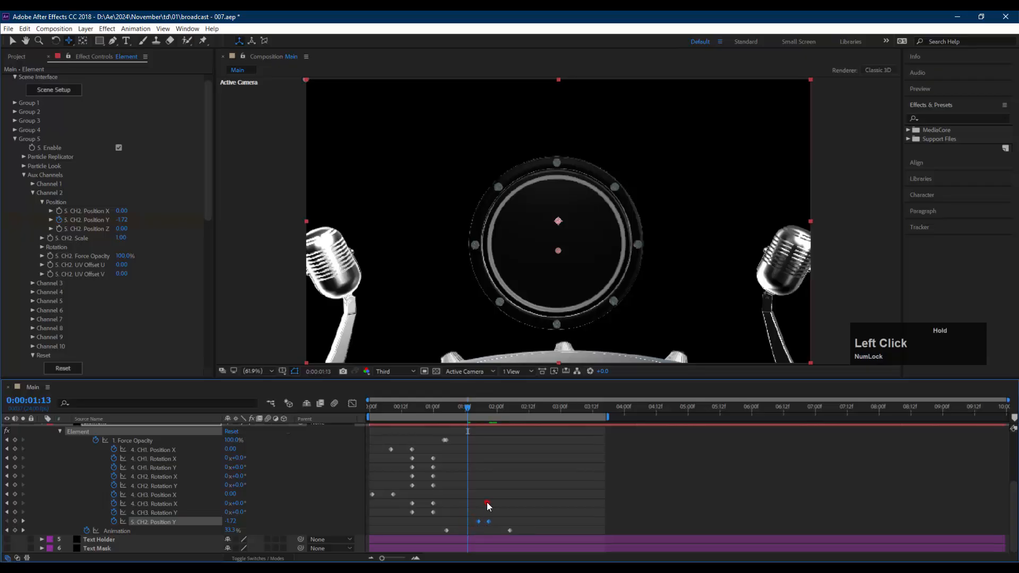
Step: Set the work area to start at 1:00 and scrub to 1:11 to review the instruments' motion
drag(468, 408, 433, 407)
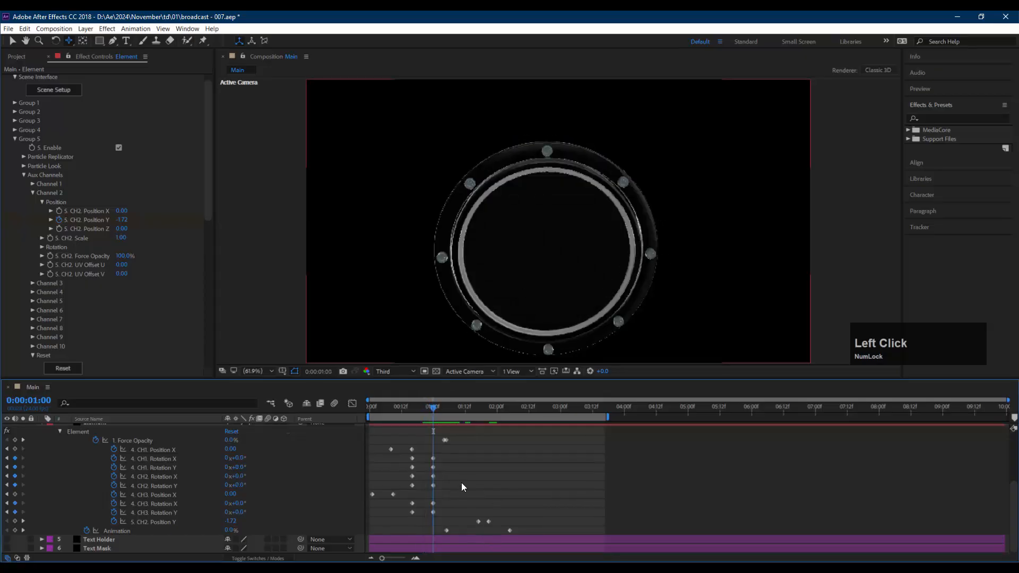
key(b)
click(435, 407)
drag(435, 407, 464, 409)
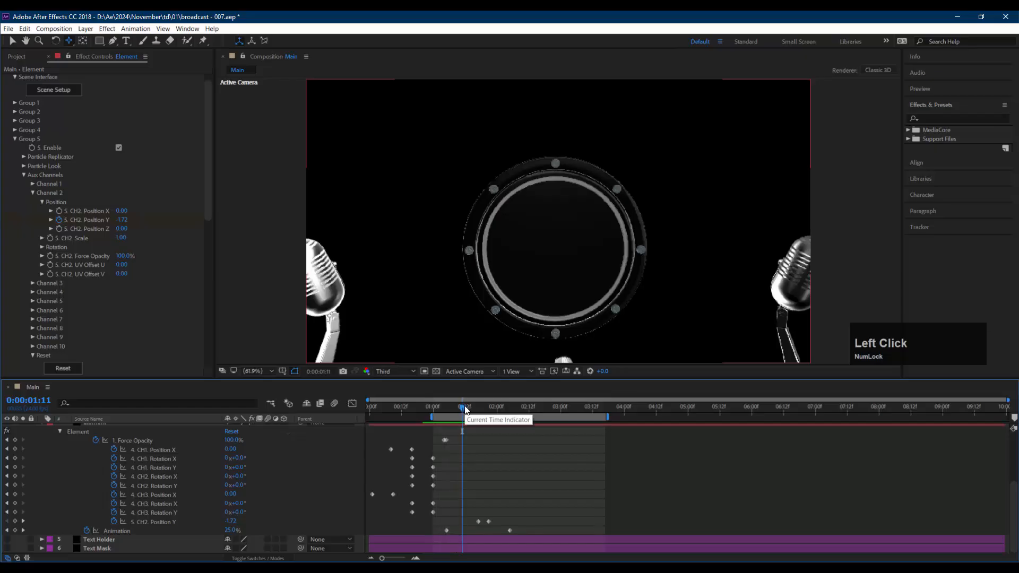
Step: End the work area at 1:11 and keyframe 5. CH3. Position X and 5. CH4. Position X at 0:23
key(n)
drag(433, 412, 431, 408)
click(31, 194)
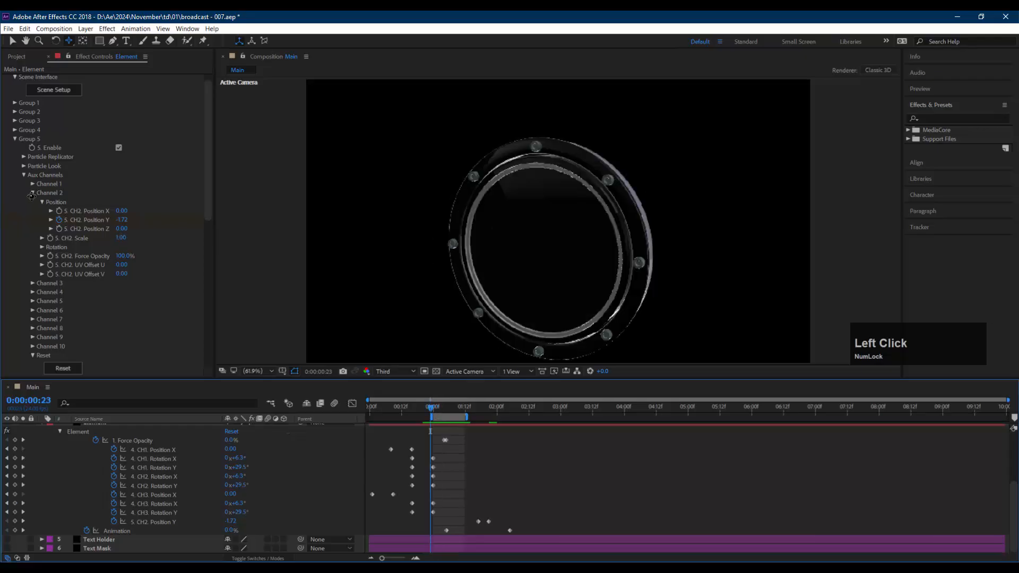
click(32, 202)
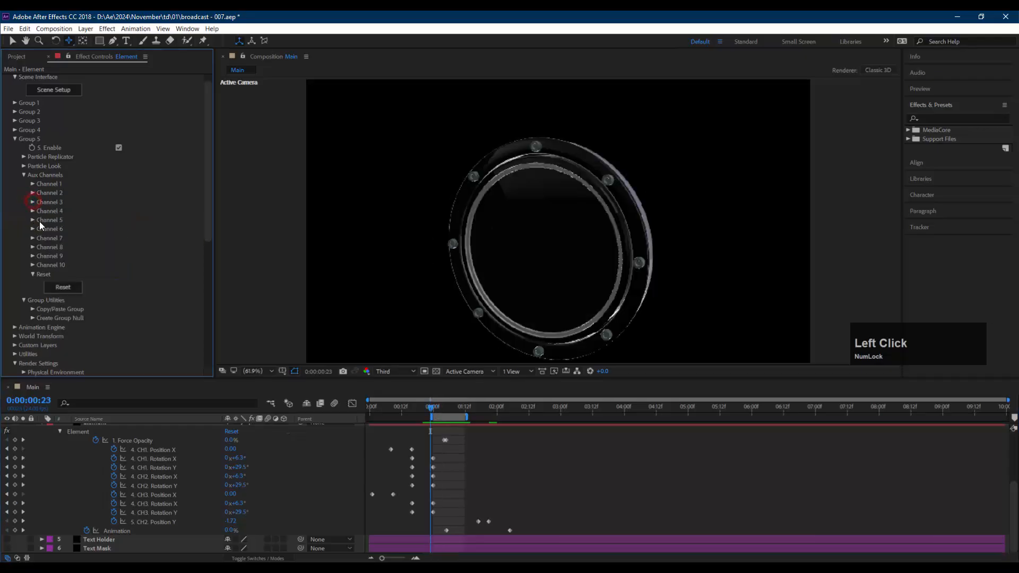
drag(121, 220, 210, 218)
key(ctrl+z)
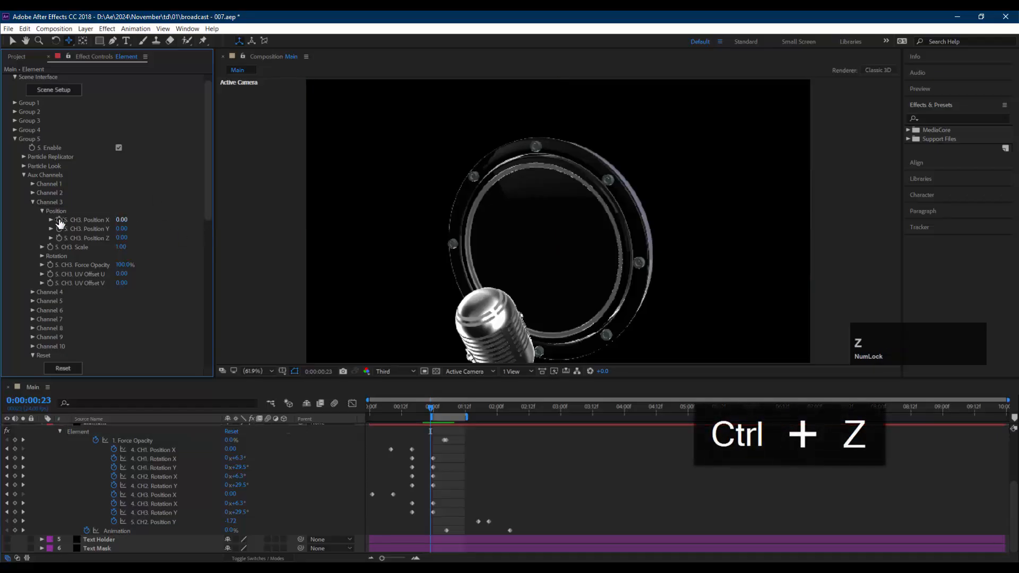
click(60, 220)
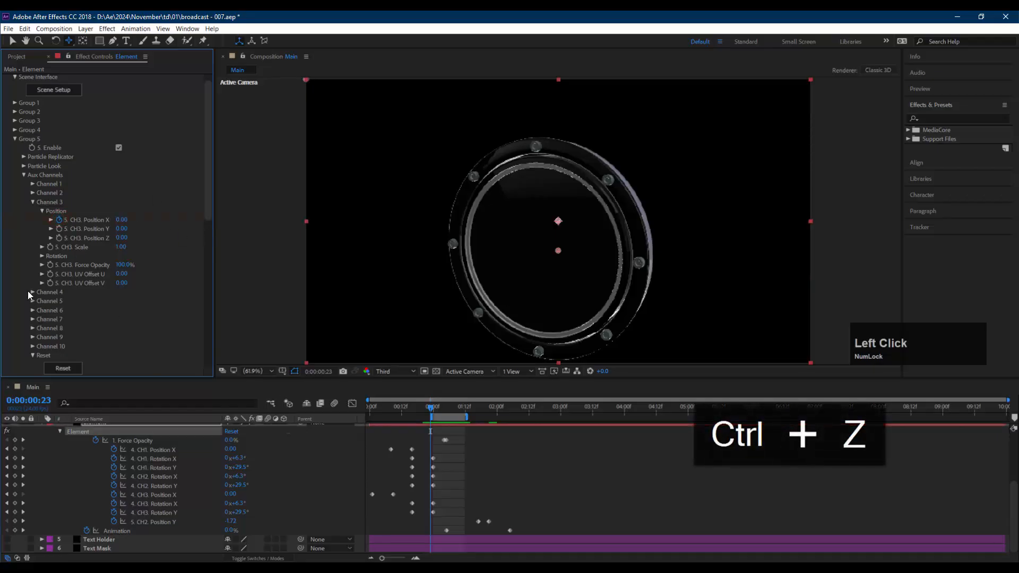
click(32, 292)
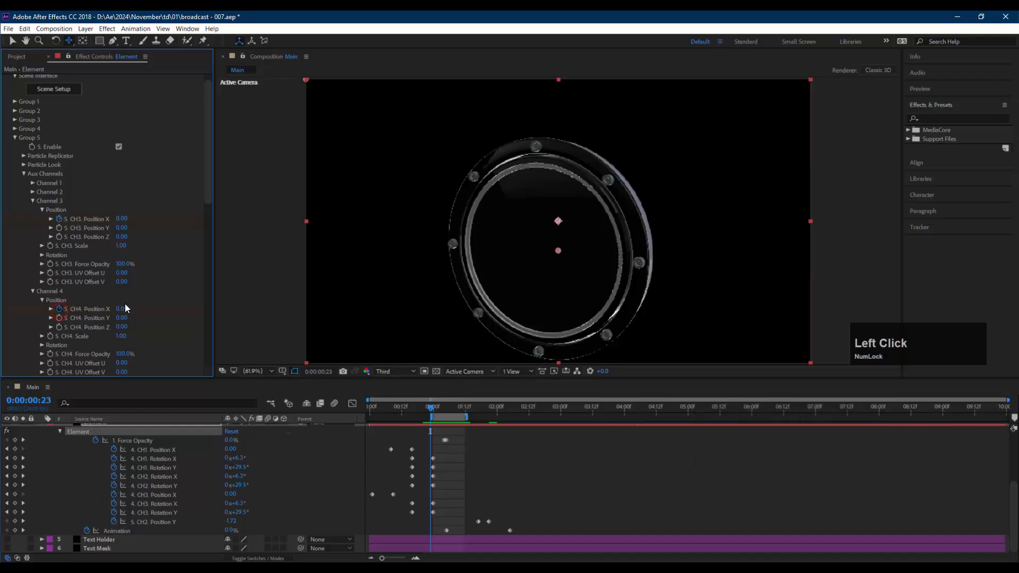
Step: Reveal the keyframed properties and hide the Element layer's animated properties except 5. CH3. Position X and 5. CH4. Position X
key(u)
key(u)
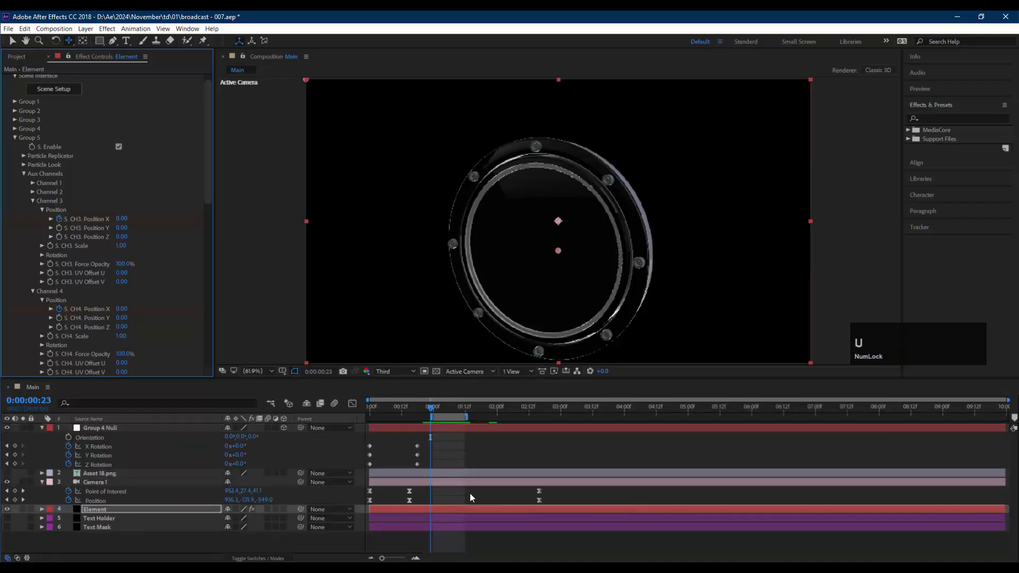
scroll(469, 492, down, 2)
scroll(469, 492, up, 2)
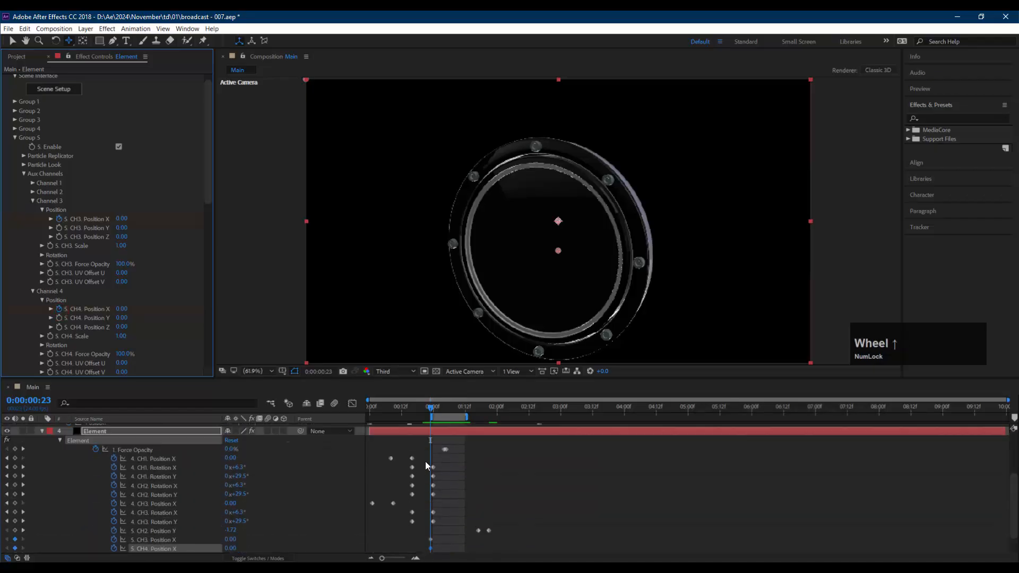
alt+shift+click(152, 451)
alt+shift+click(152, 452)
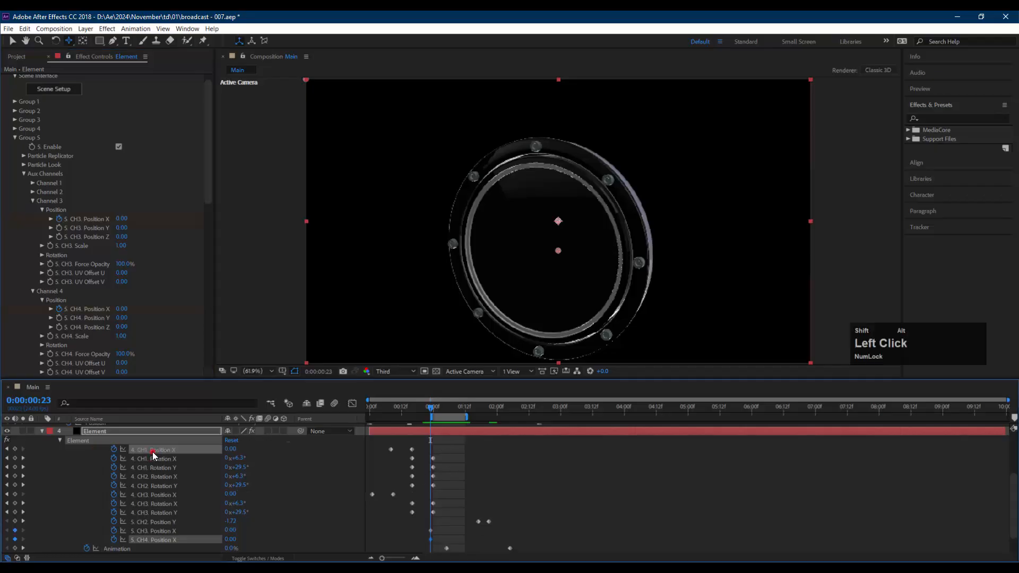
alt+shift+click(152, 456)
alt+shift+click(153, 455)
alt+shift+click(154, 456)
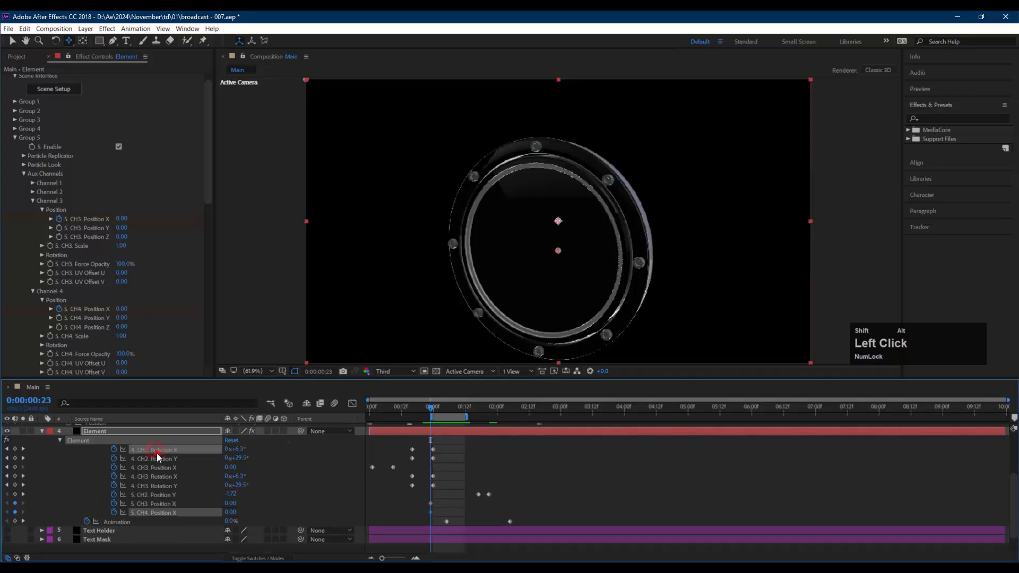
alt+shift+click(157, 457)
alt+shift+click(158, 458)
alt+shift+click(157, 458)
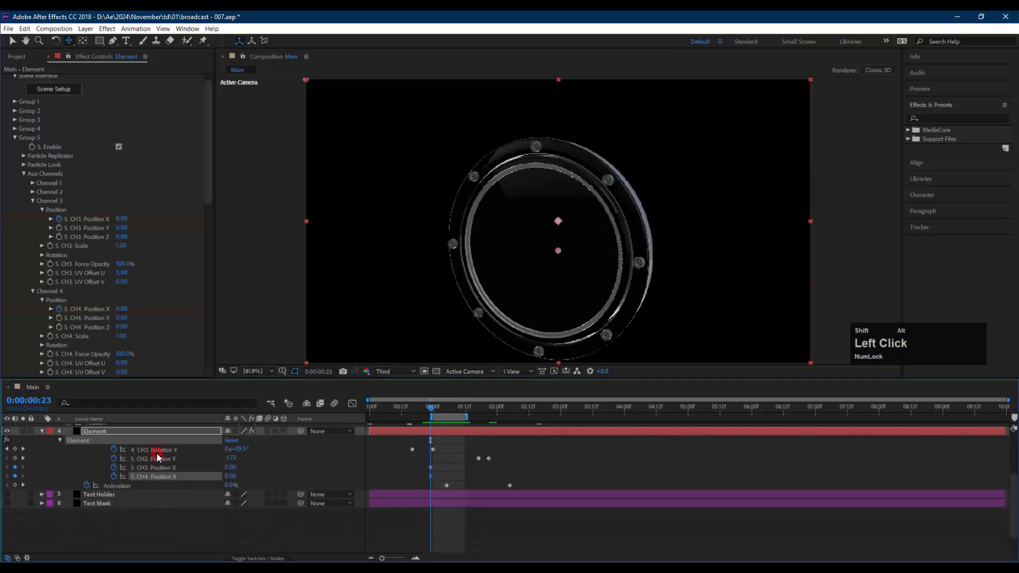
alt+shift+click(157, 457)
alt+shift+click(156, 458)
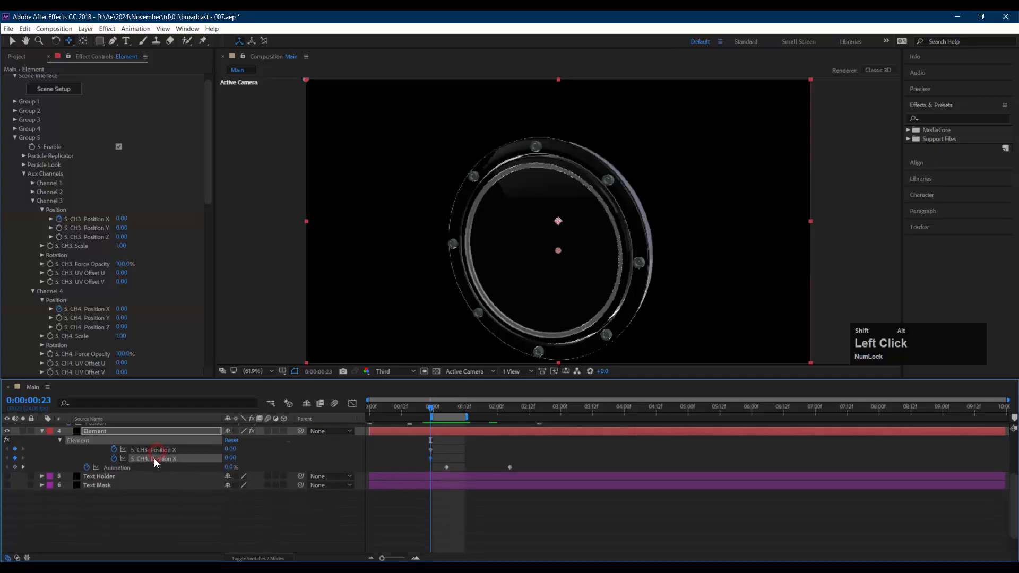
alt+shift+click(149, 467)
click(445, 455)
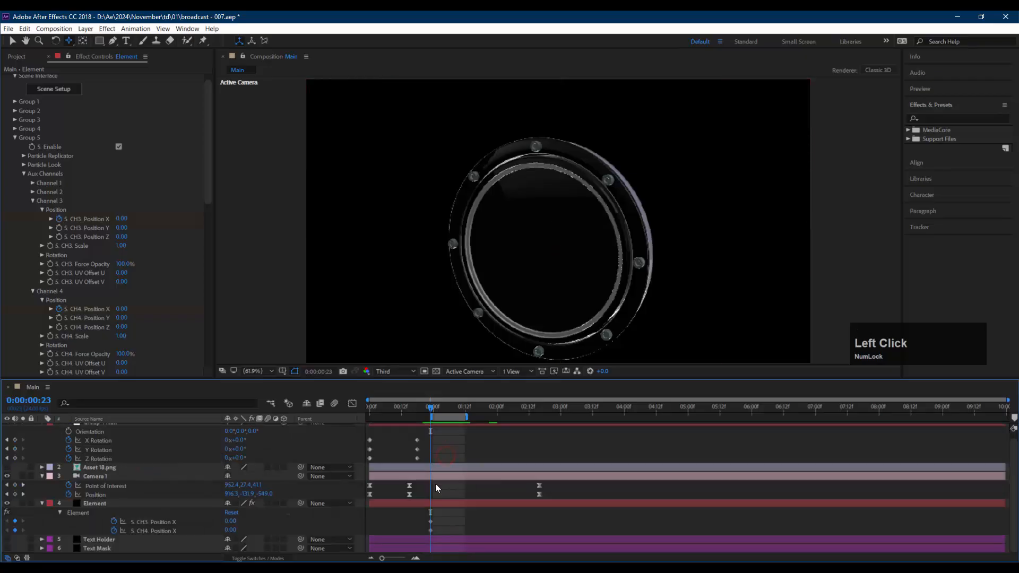
click(446, 517)
Step: Collapse the Camera 1 and Group 4 Null layers and select the Element layer
click(107, 471)
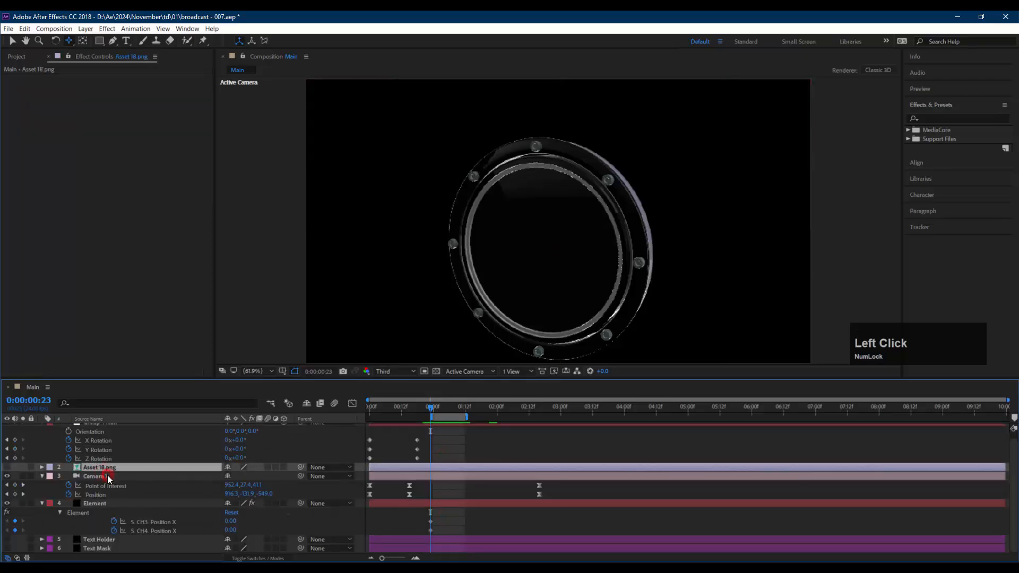
click(107, 475)
click(41, 476)
scroll(101, 456, up, 1)
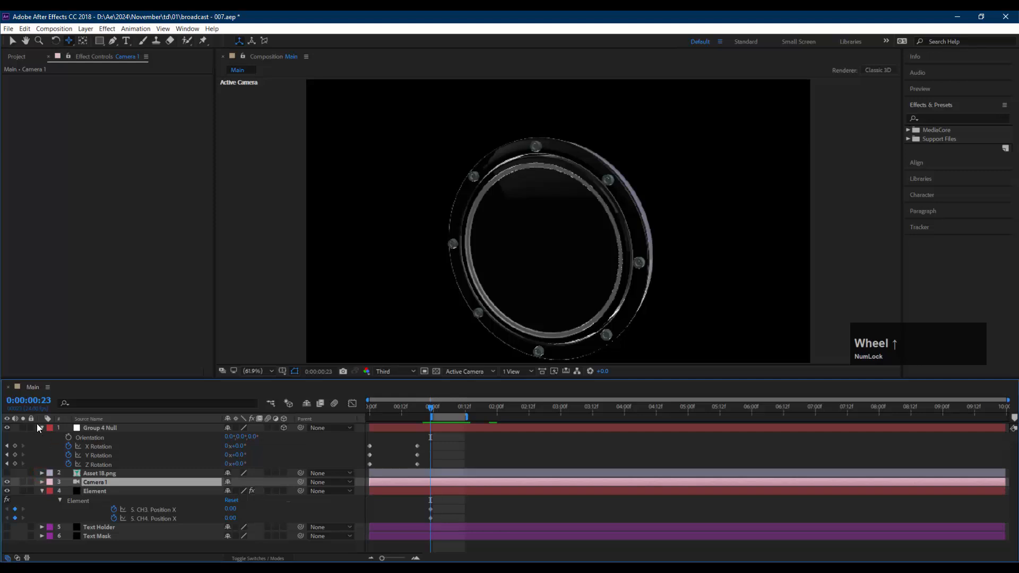
click(42, 428)
click(117, 428)
click(123, 456)
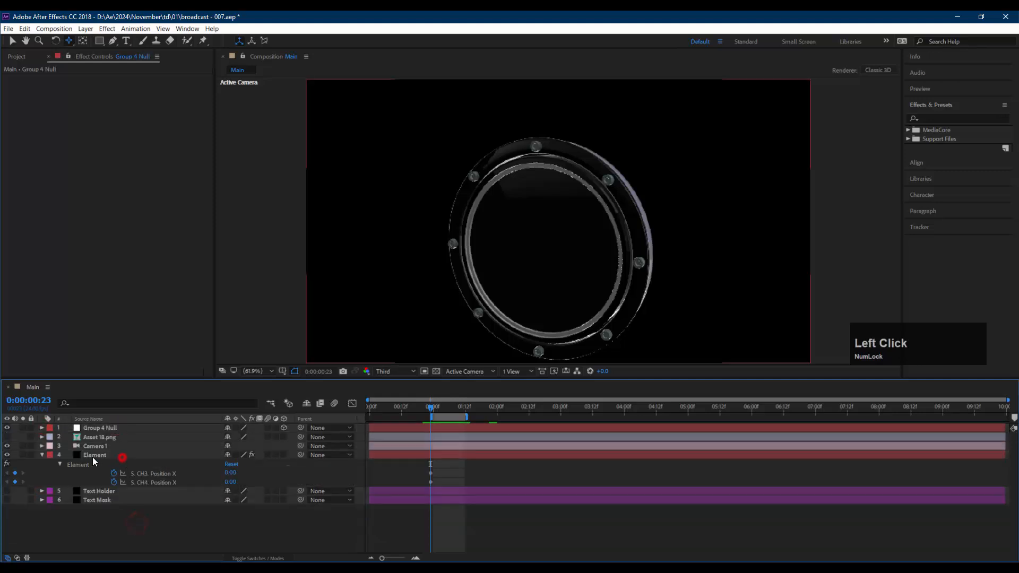
click(450, 473)
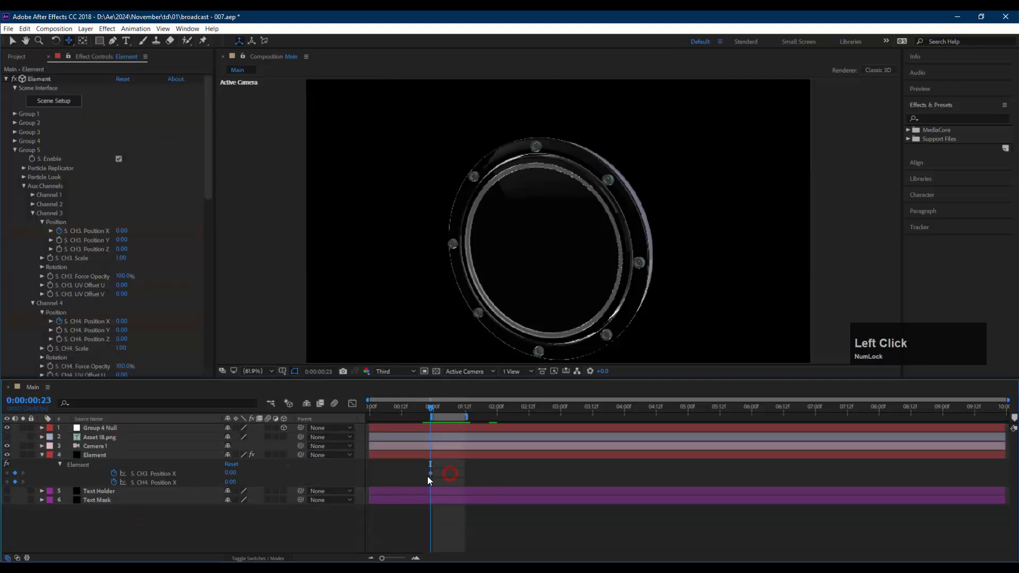
click(455, 480)
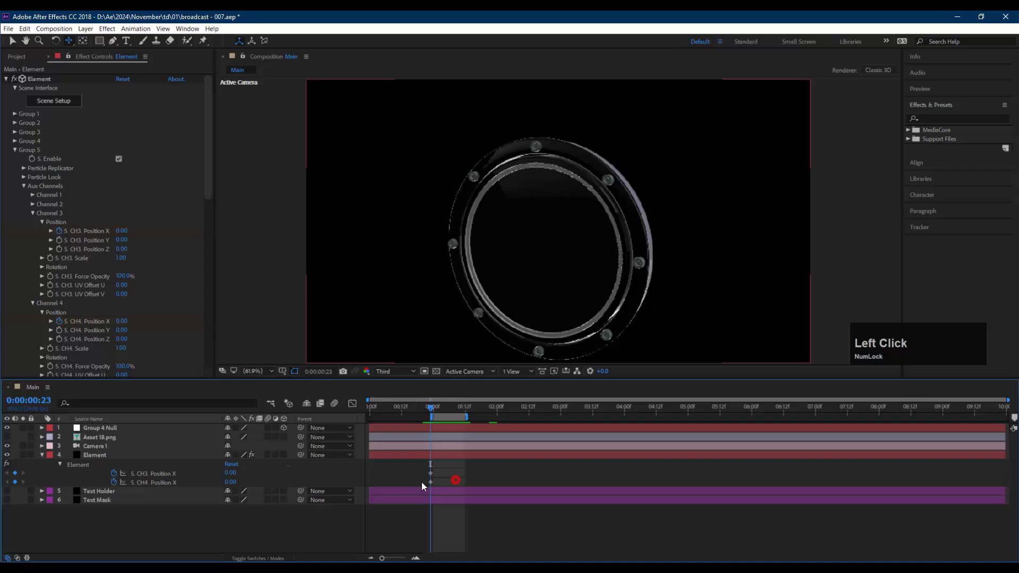
Step: Add keyframes for 5. CH3. Position X and 5. CH4. Position X at 1:12
click(464, 412)
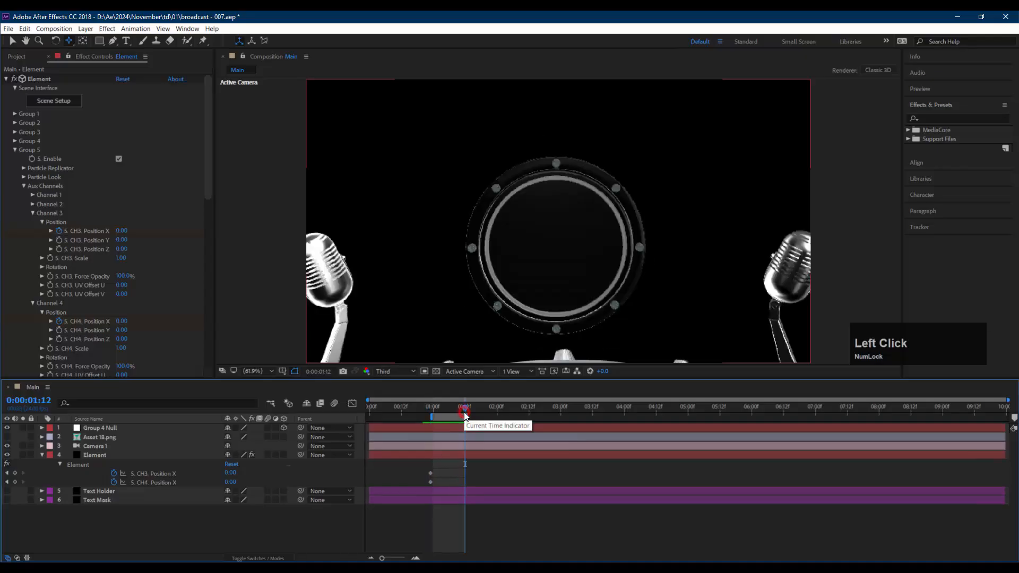
click(15, 473)
click(15, 483)
Step: At 0:23, set 5. CH3. Position X to 1.78 and 5. CH4. Position X to -1.96, and preview the microphones' motion
click(7, 473)
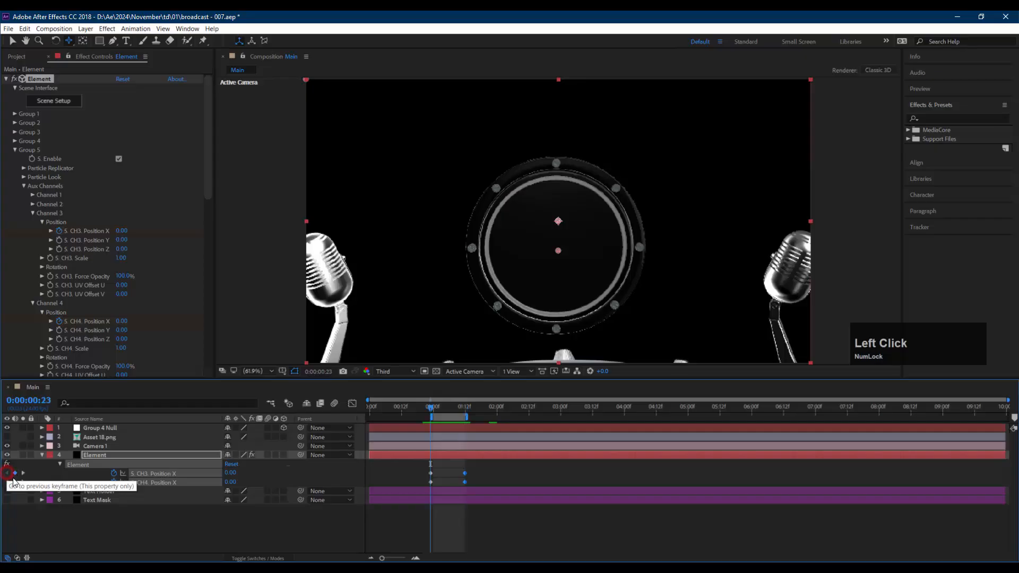
drag(230, 473, 284, 503)
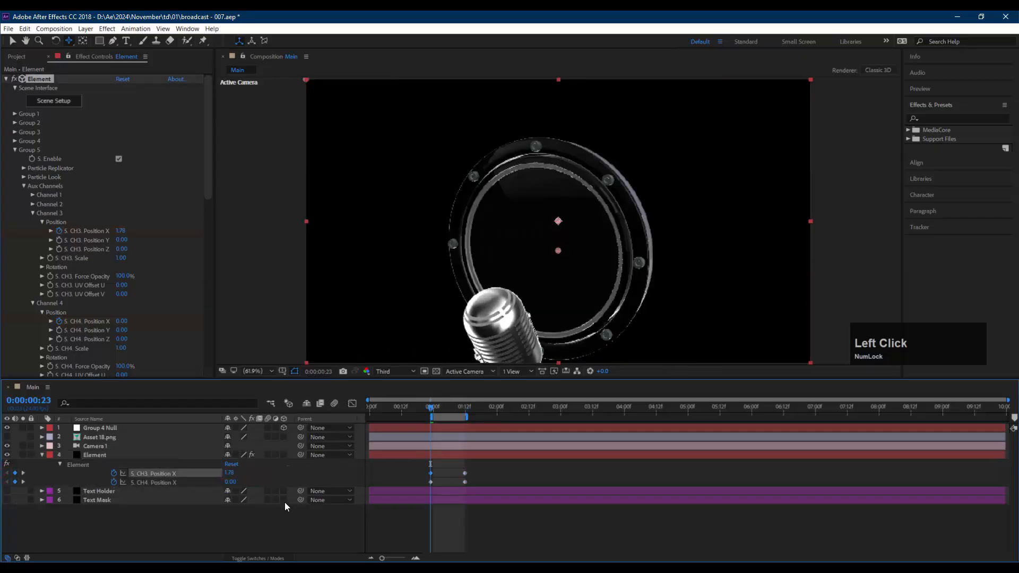
drag(232, 485, 126, 484)
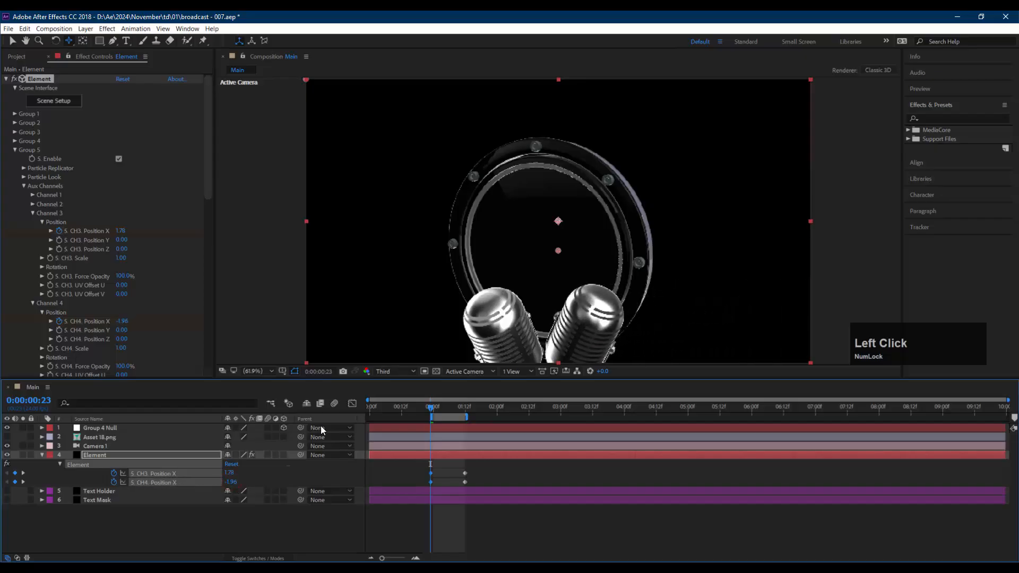
key(space)
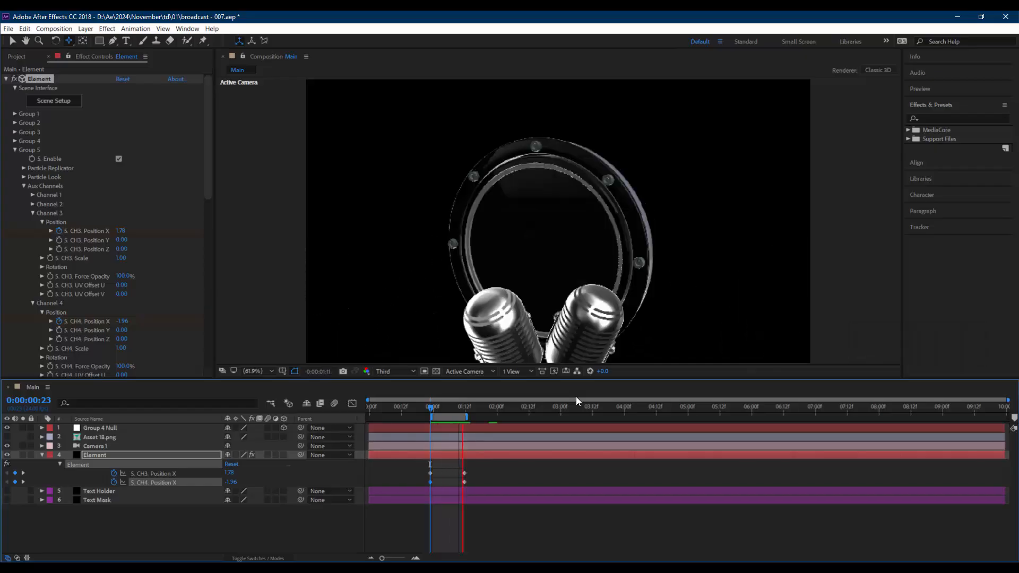
key(space)
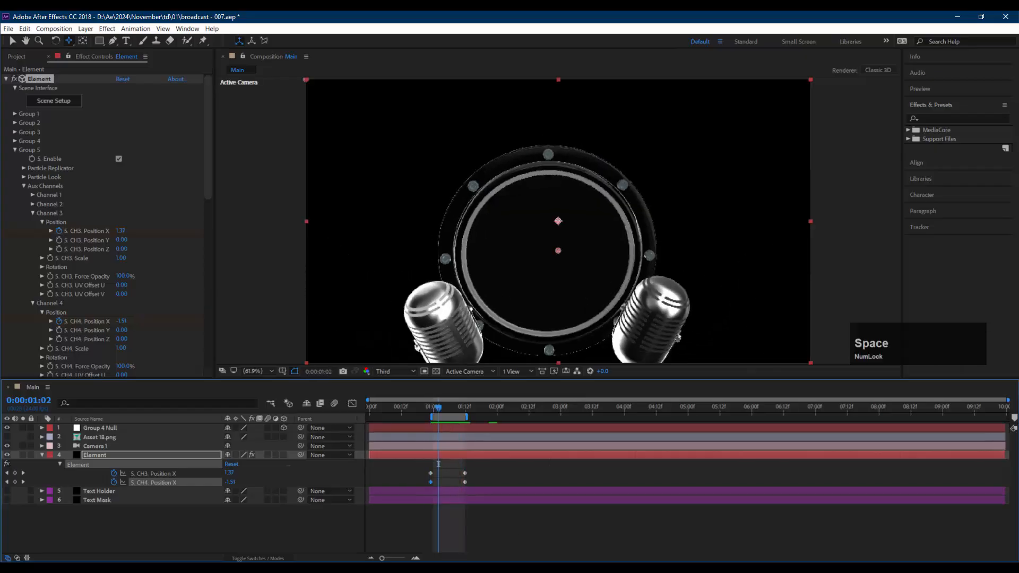
Step: Move both microphone keyframes from 0:23 to 1:04, copy each 1:12 keyframe to 0:23, and preview the motion
click(7, 482)
mouse_move(438, 470)
mouse_down()
mouse_move(428, 482)
mouse_move(455, 474)
mouse_move(462, 486)
mouse_move(460, 476)
mouse_up()
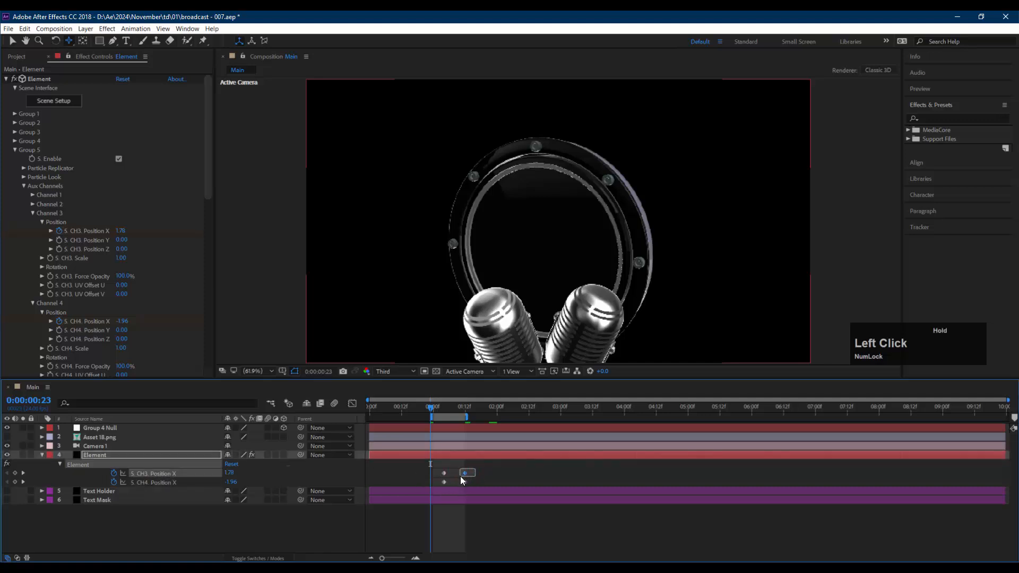
key(ctrl+c)
key(ctrl+v)
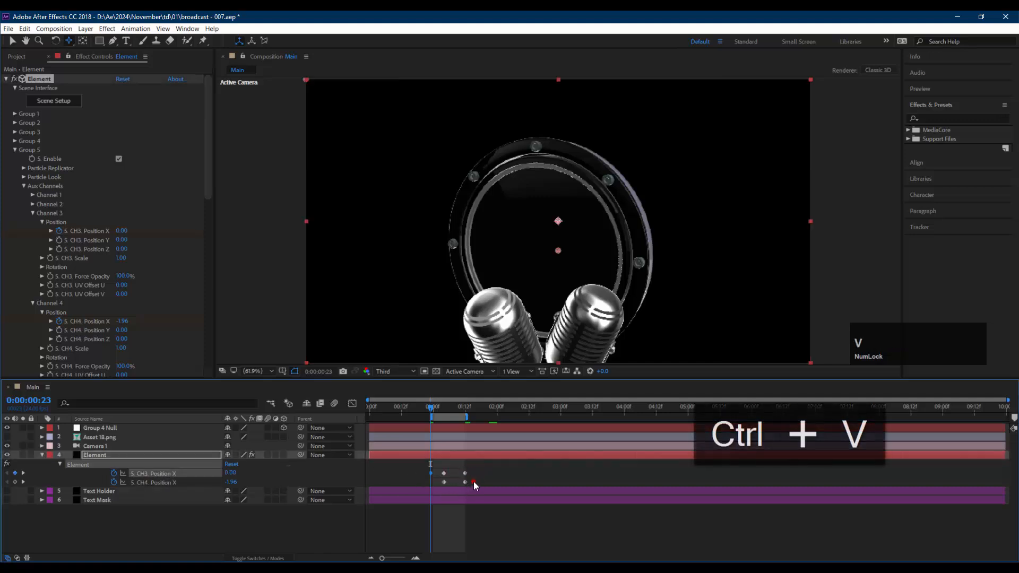
click(465, 482)
key(ctrl+v)
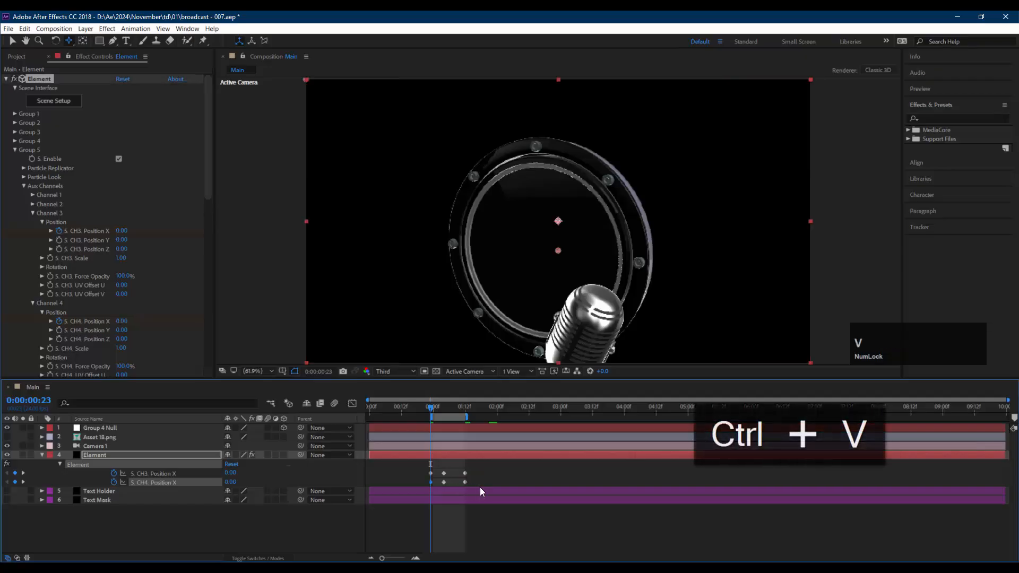
key(space)
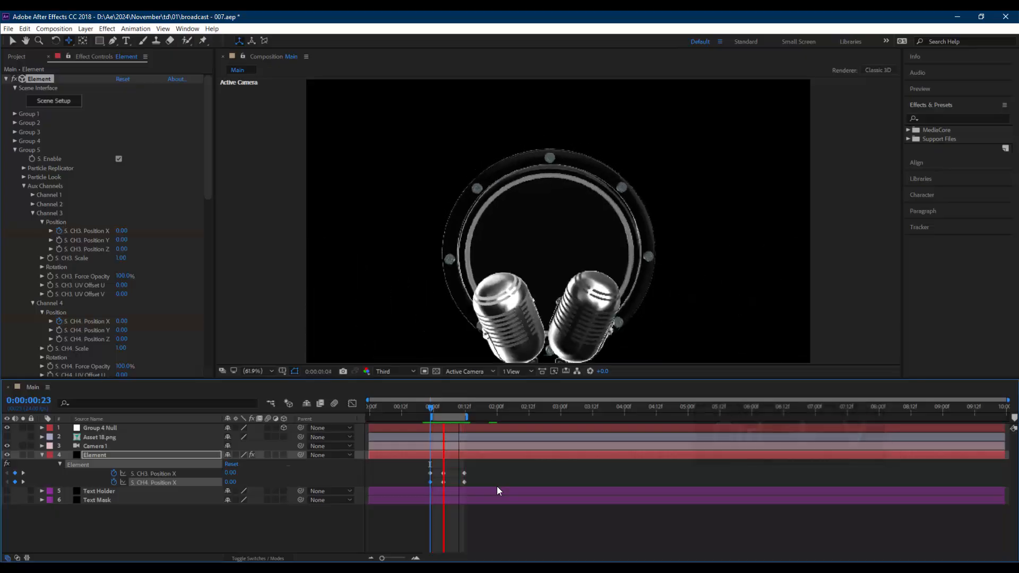
key(space)
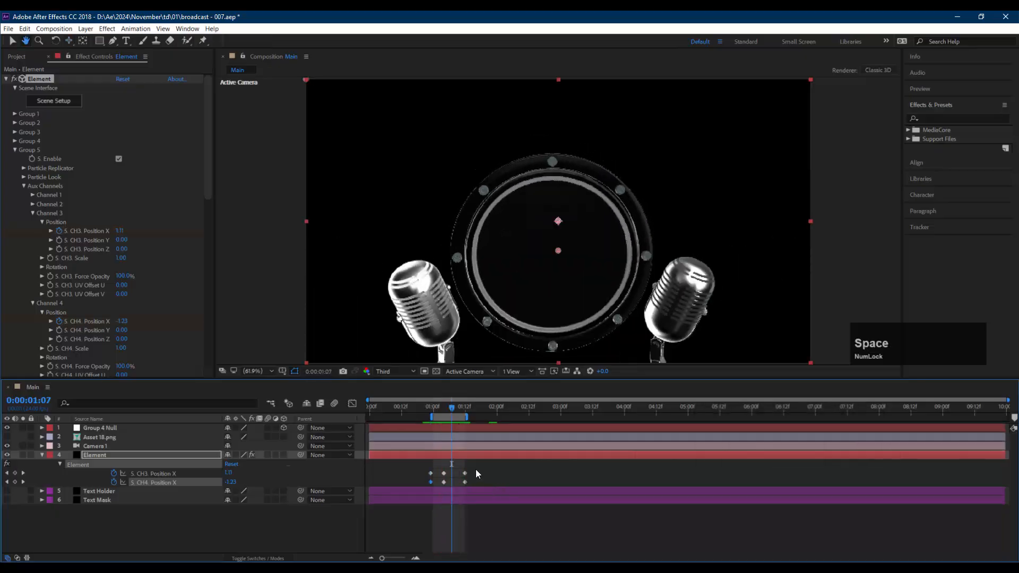
Step: Move both microphone keyframes at 1:12 to 1:17 and preview with the work area ending at 1:19
mouse_move(476, 470)
mouse_down()
mouse_move(462, 482)
mouse_move(476, 473)
mouse_up()
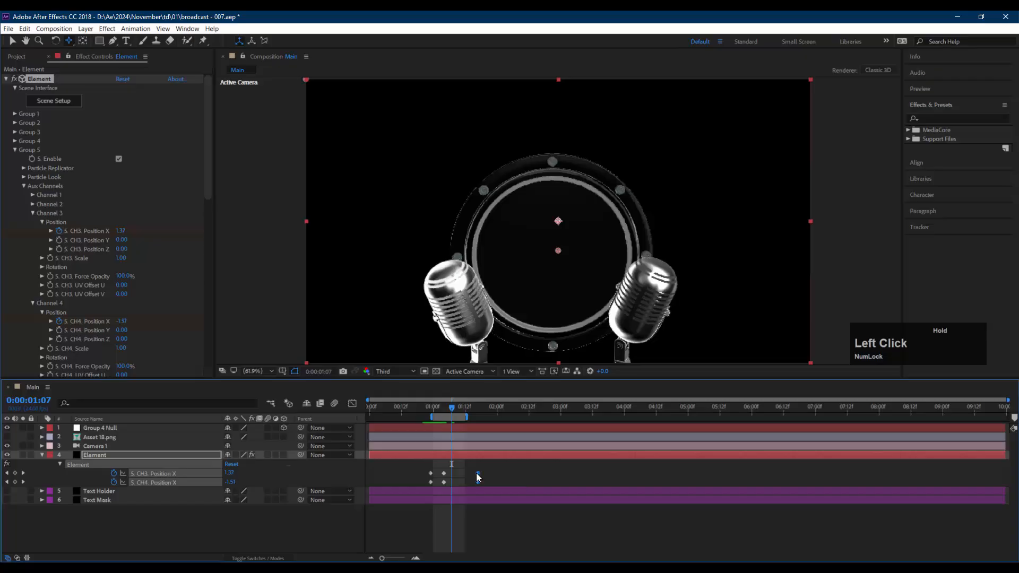
click(483, 410)
key(space)
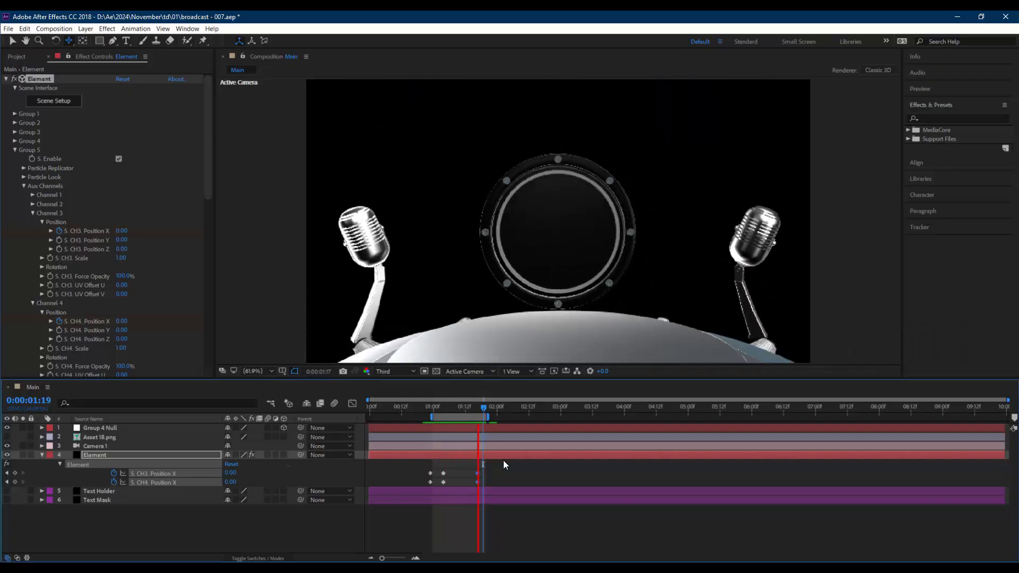
key(space)
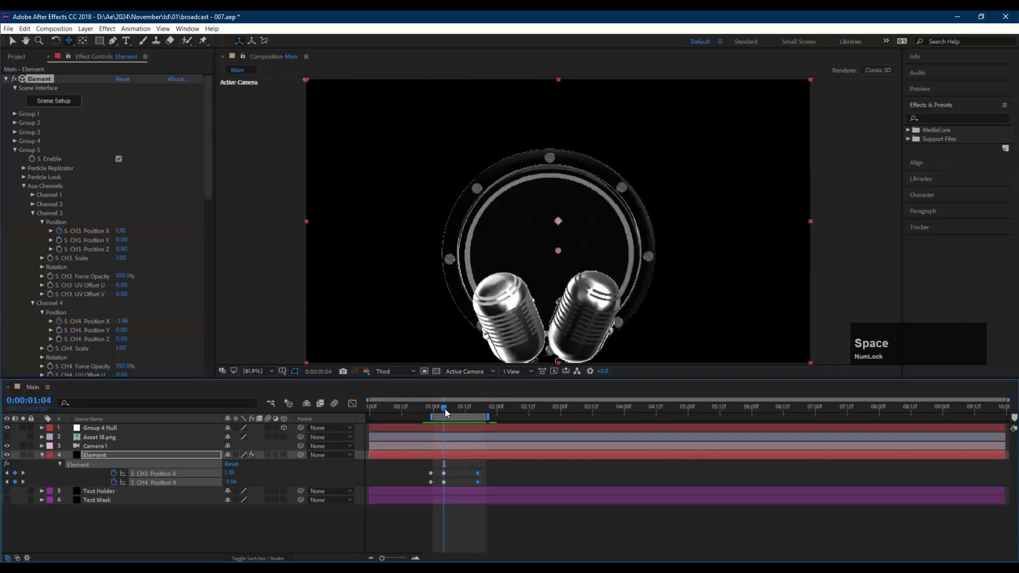
drag(444, 409, 470, 408)
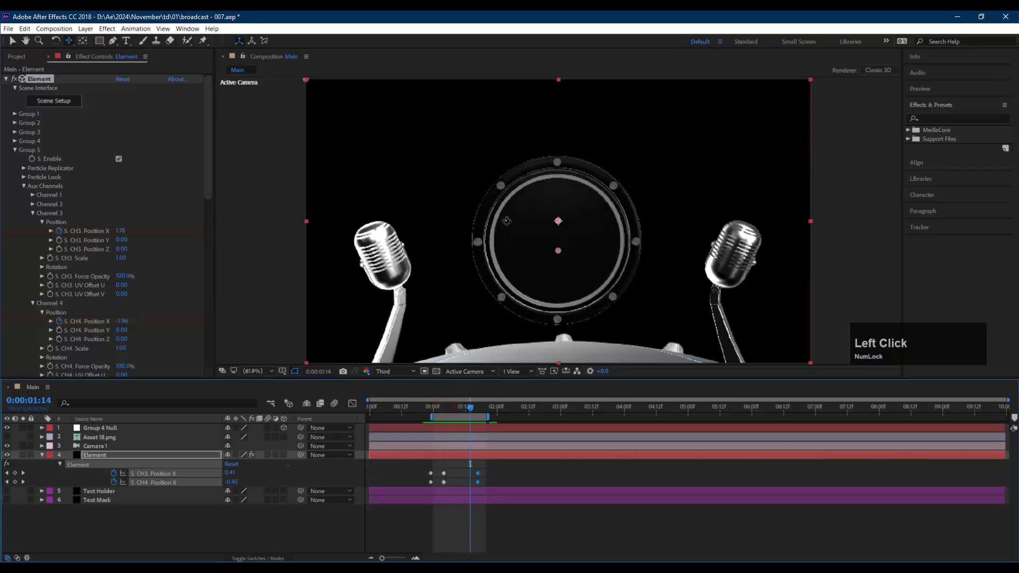
Step: Save the project and enable Group 3 in the Element effect
key(ctrl+s)
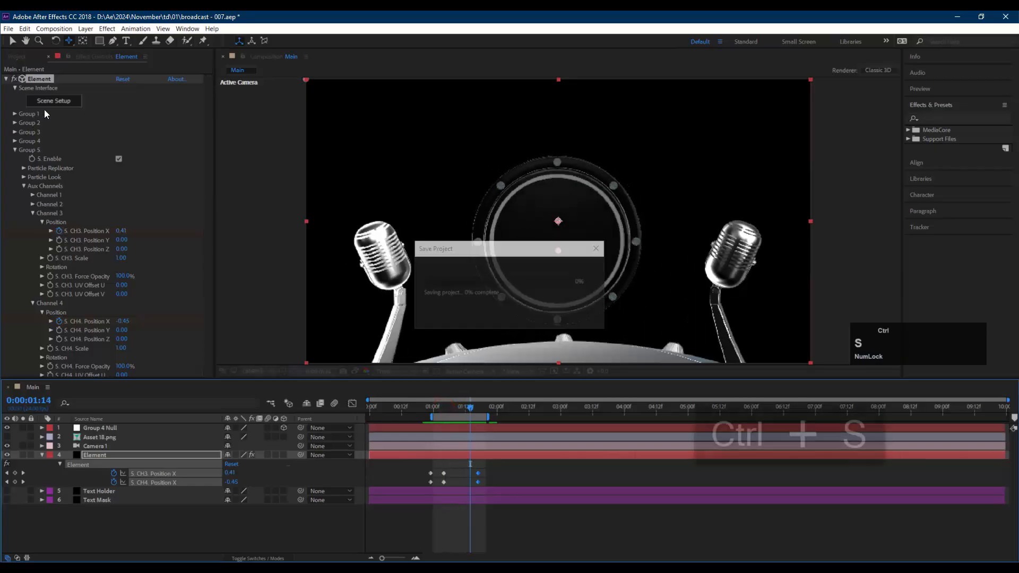
click(14, 132)
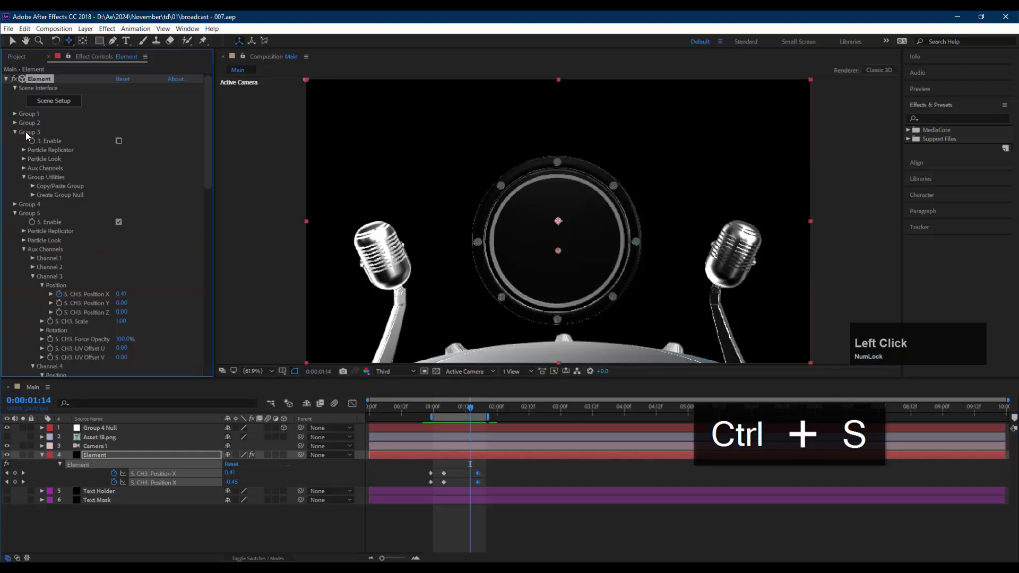
click(119, 141)
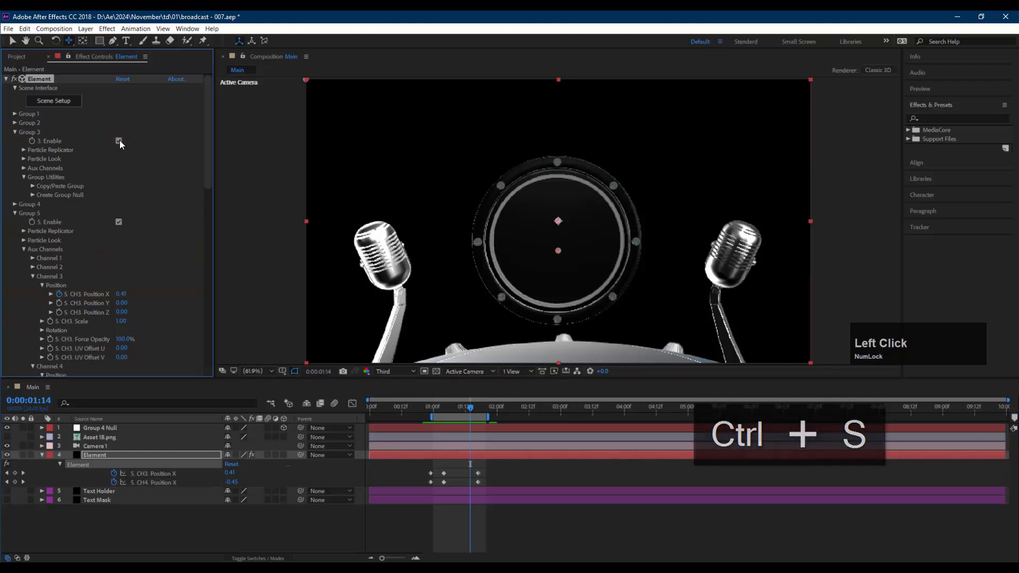
Step: Create a group null for Group 3 of the Element effect and rename it Text Holder
click(33, 196)
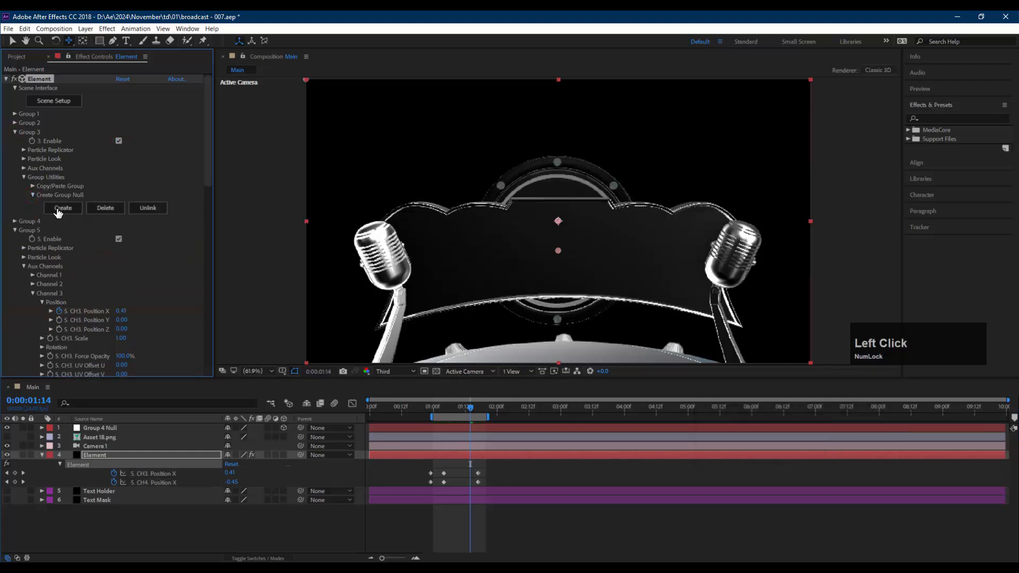
click(58, 210)
click(117, 428)
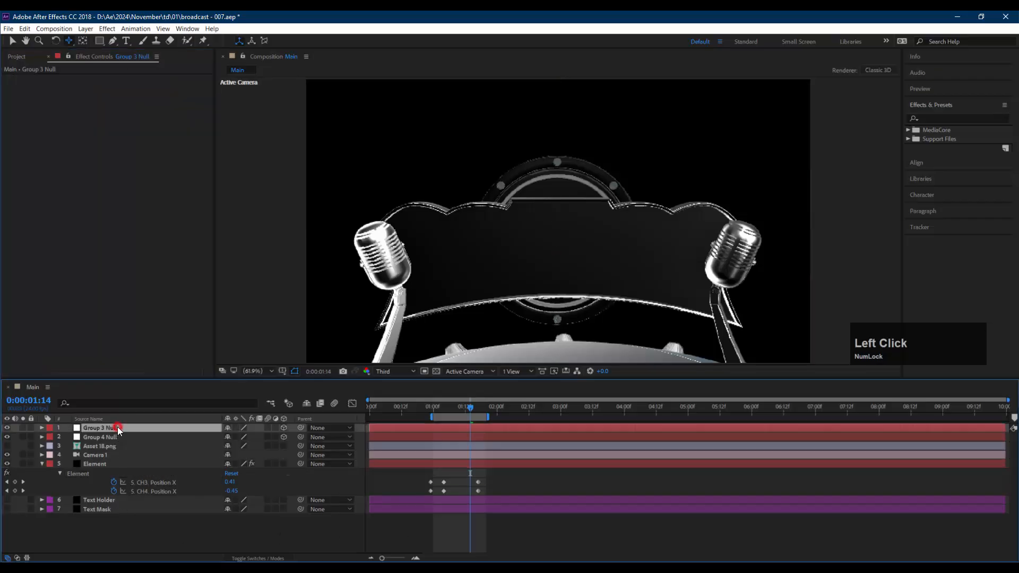
key(Return)
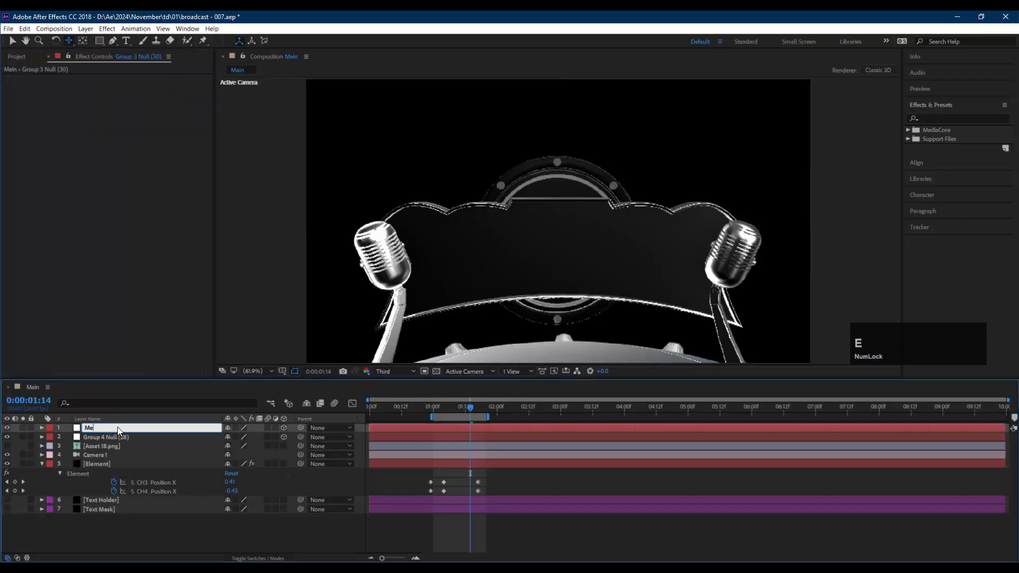
text(Text Holder)
key(Return)
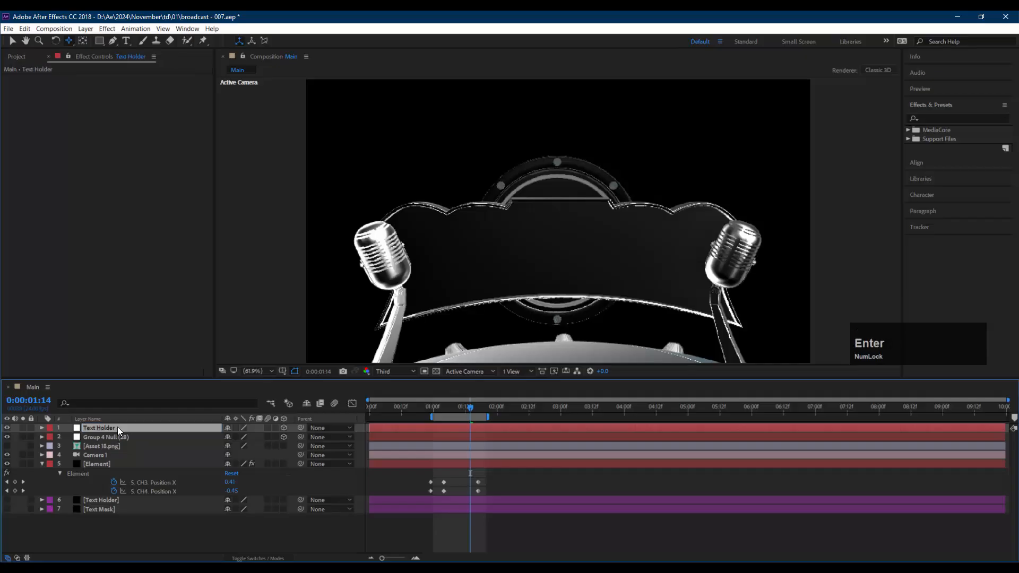
Step: Unlink the Scale proportions of the Text Holder null and add a Scale keyframe at 1:14
click(117, 427)
key(s)
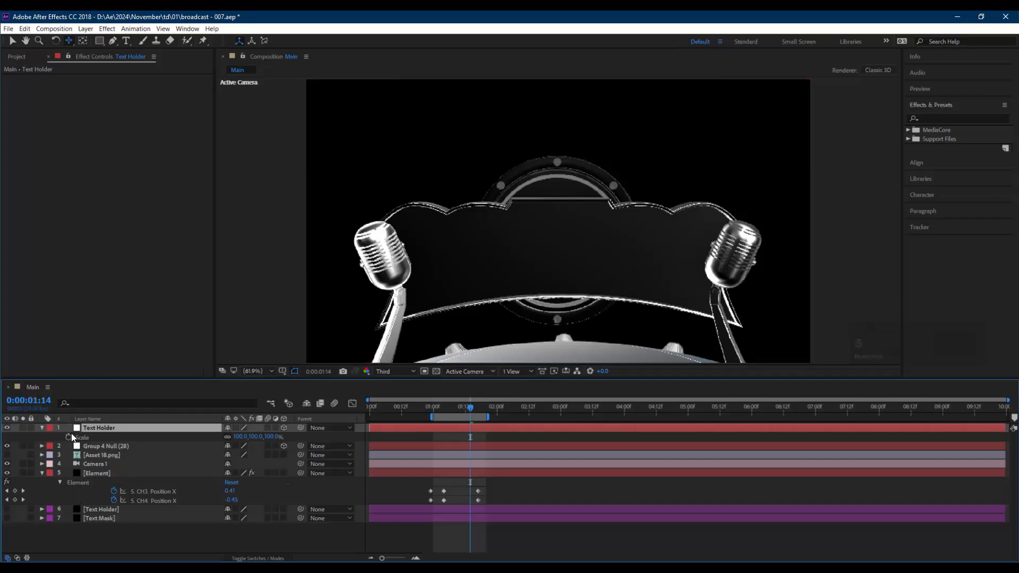
click(227, 436)
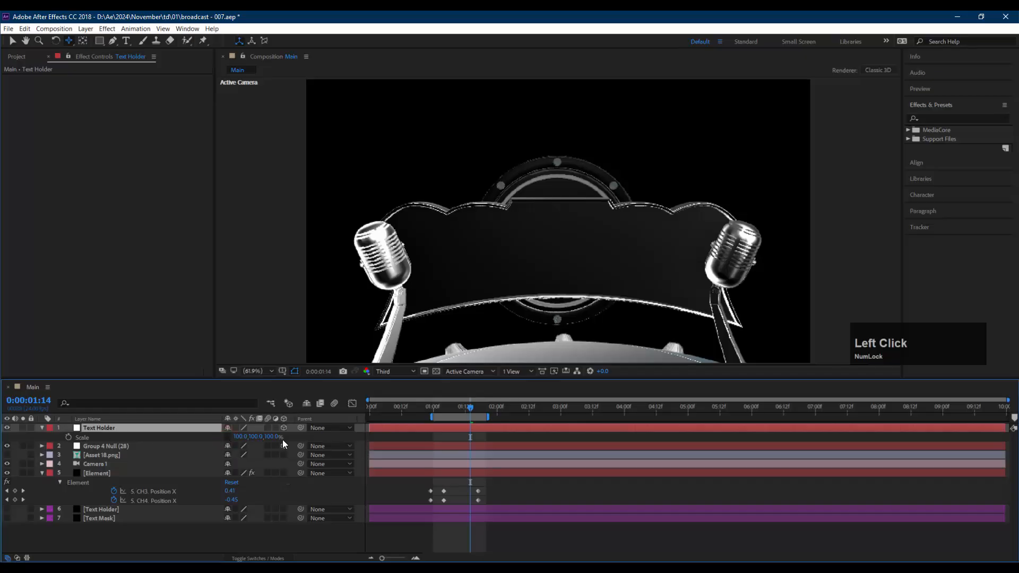
mouse_move(240, 437)
mouse_down()
mouse_move(210, 439)
mouse_move(244, 453)
mouse_up()
key(ctrl+z)
click(69, 438)
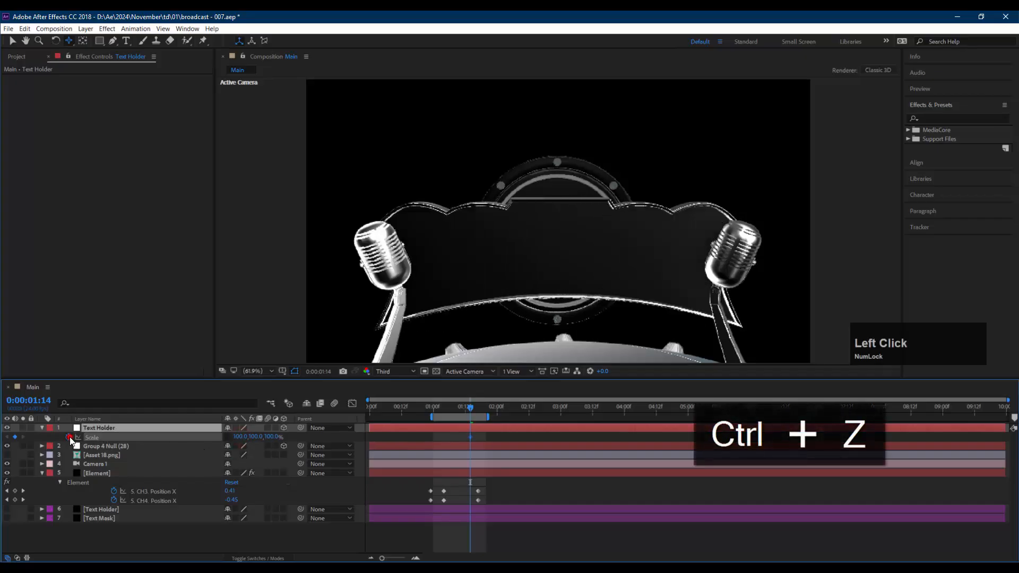
Step: At 1:05, set the Text Holder null's X scale to 0%
drag(454, 409, 446, 409)
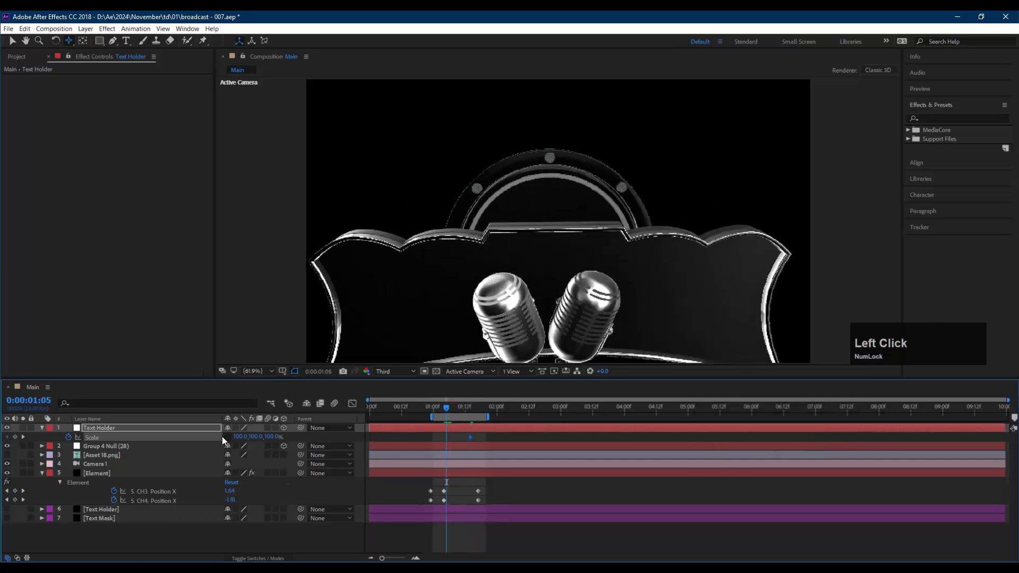
click(241, 437)
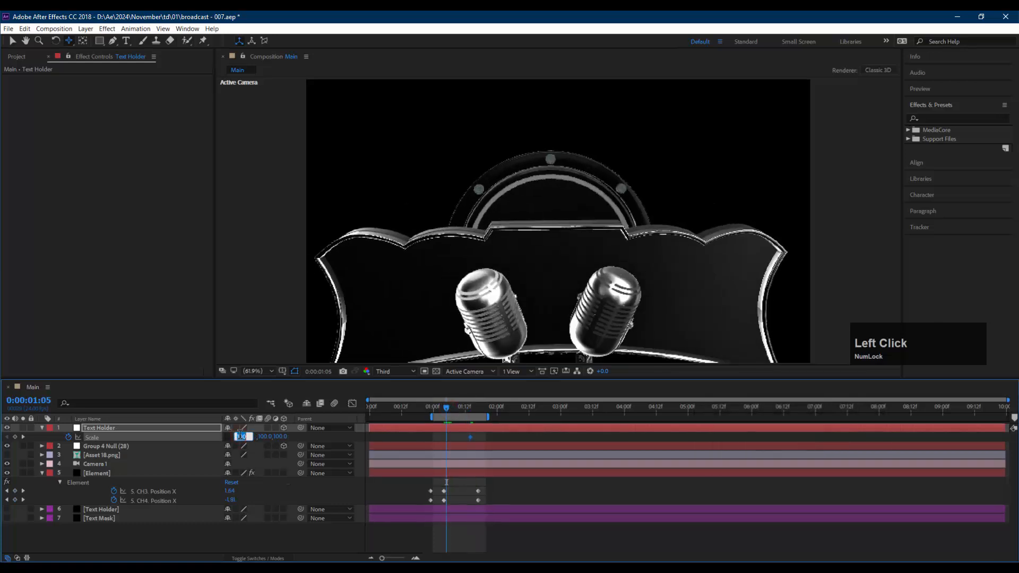
text(0)
key(Return)
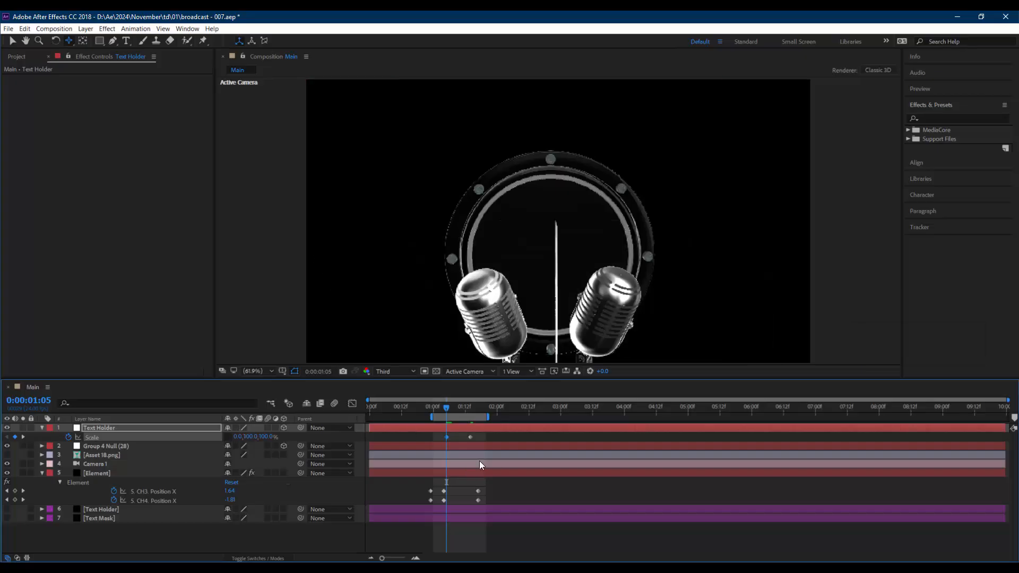
click(454, 428)
Step: Add a 100% keyframe for the Element layer's 3. Force Opacity at 1:05 and show the layer's keyframed properties
click(97, 473)
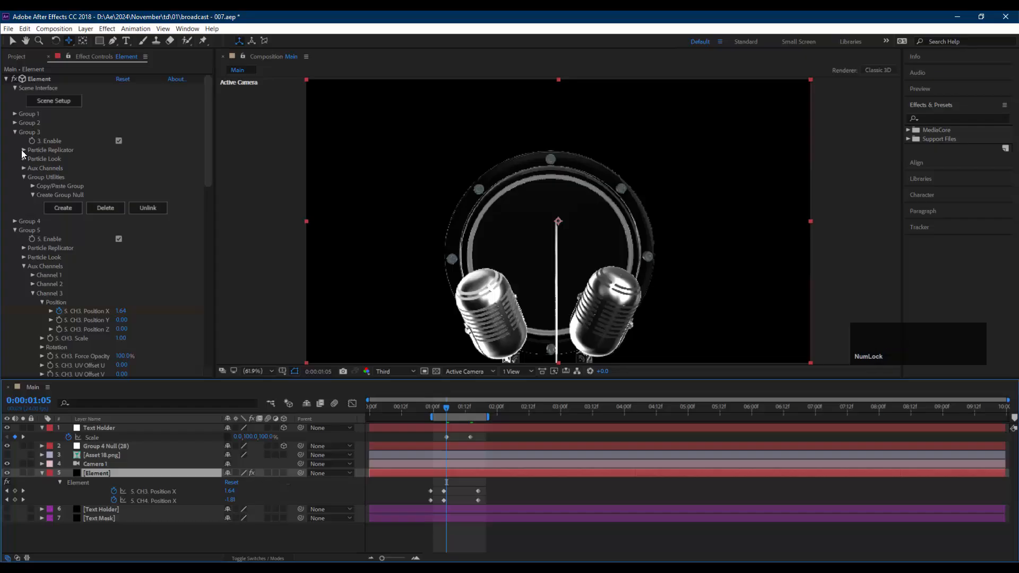
click(23, 159)
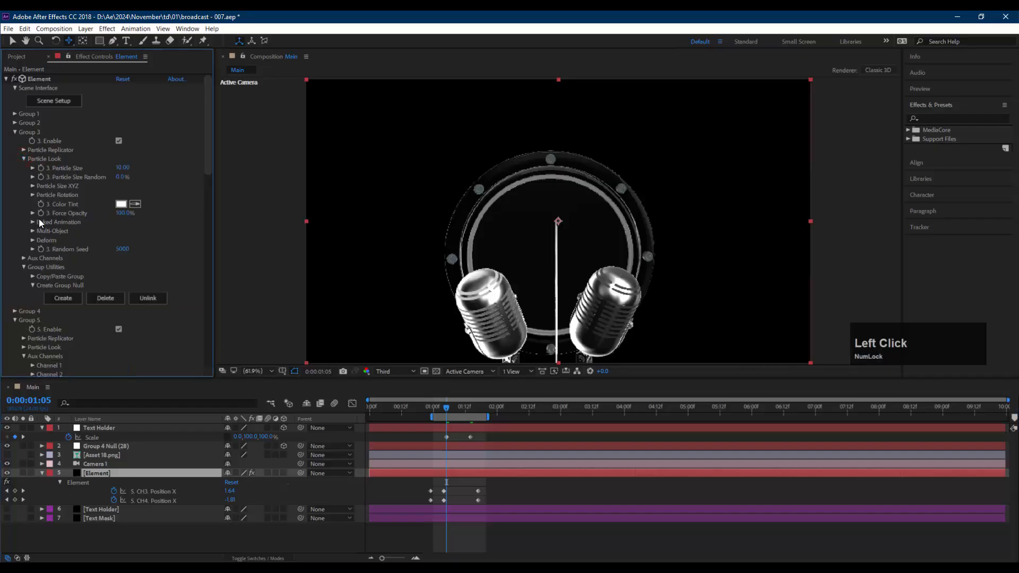
click(40, 213)
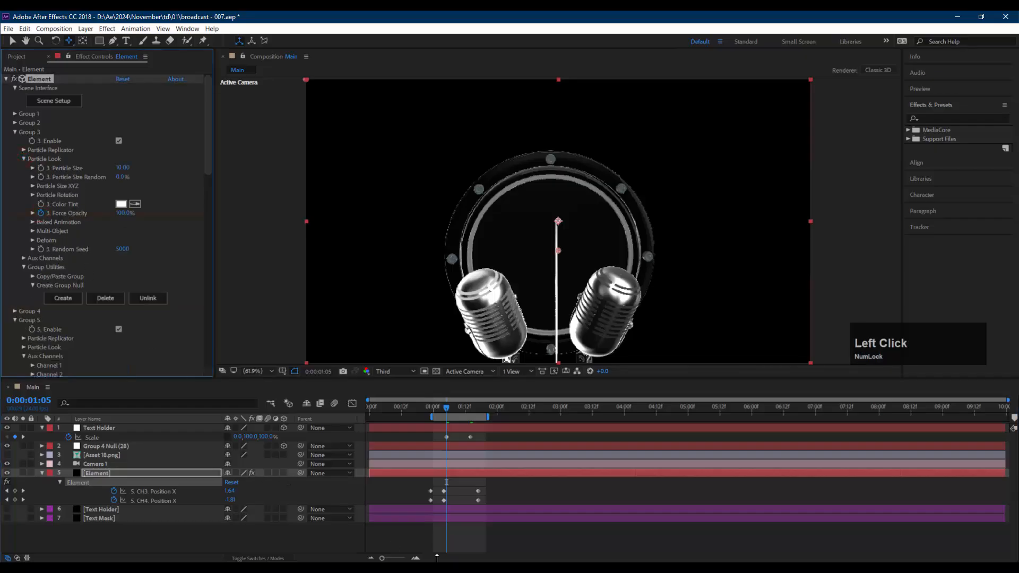
click(454, 473)
key(u)
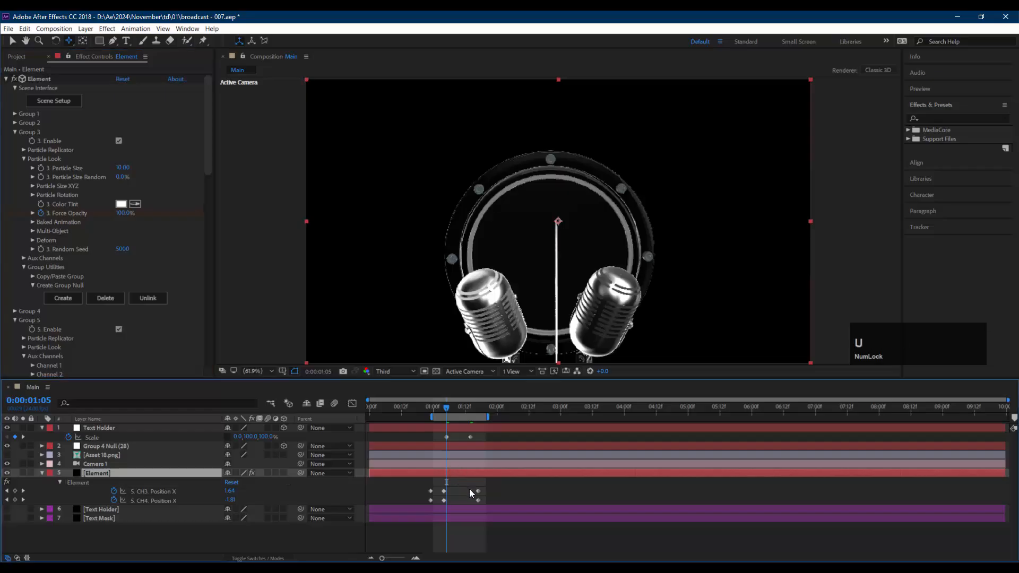
Step: Set 3. Force Opacity to 0% at 1:04 and preview the text holder's reveal
scroll(471, 492, down, 4)
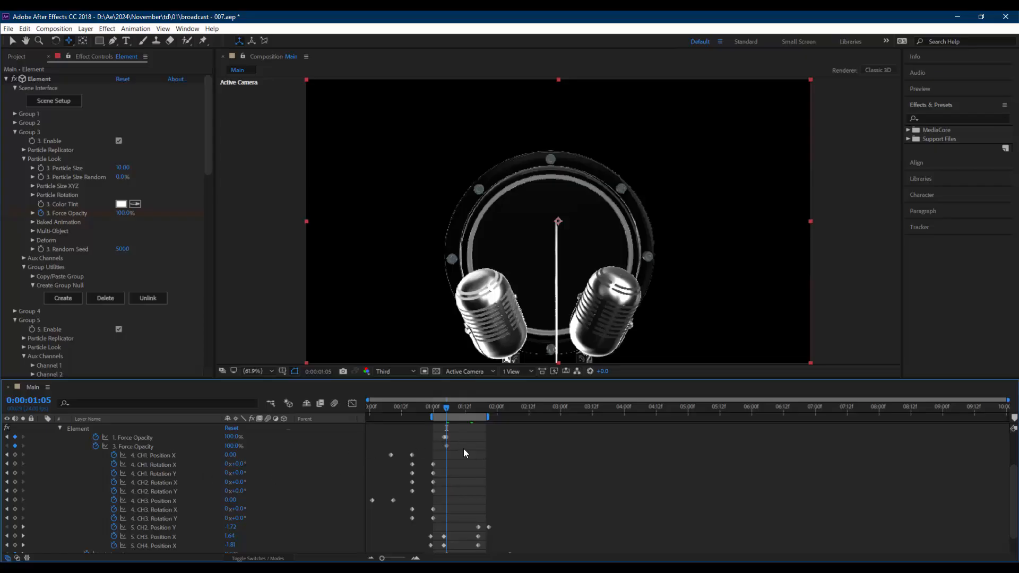
key(Page_Up)
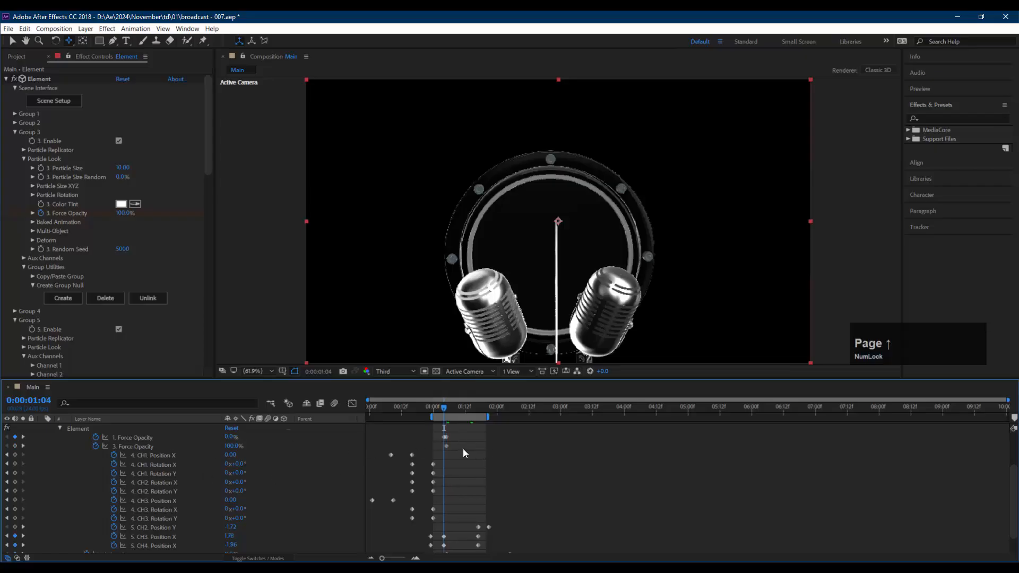
key(Num_Lock)
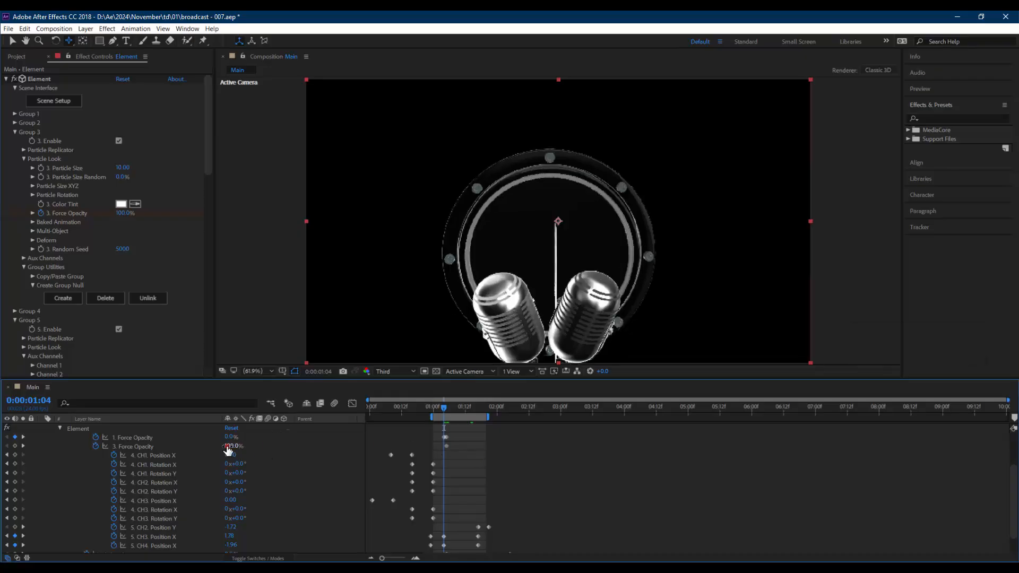
drag(227, 447, 171, 449)
click(506, 460)
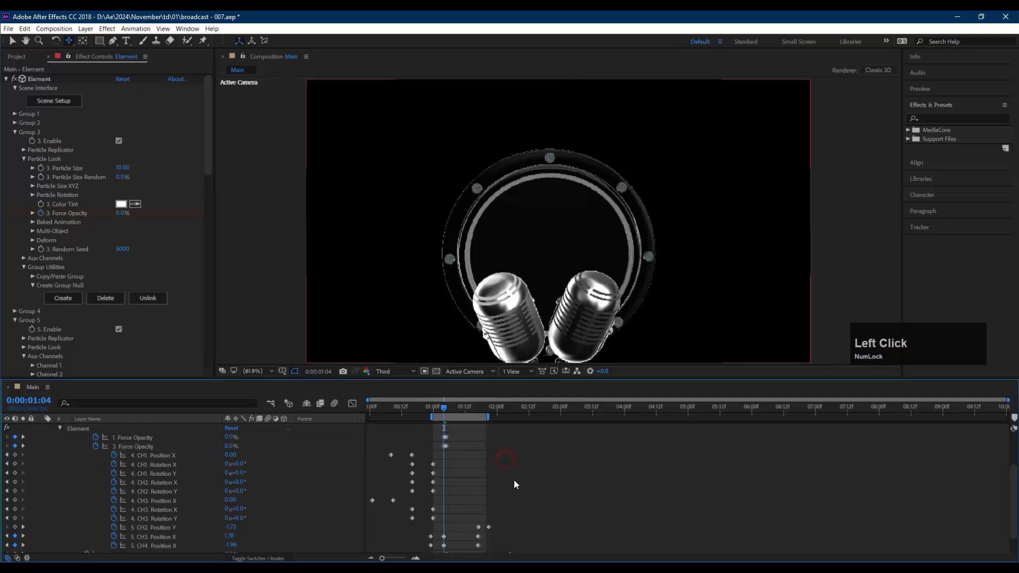
key(space)
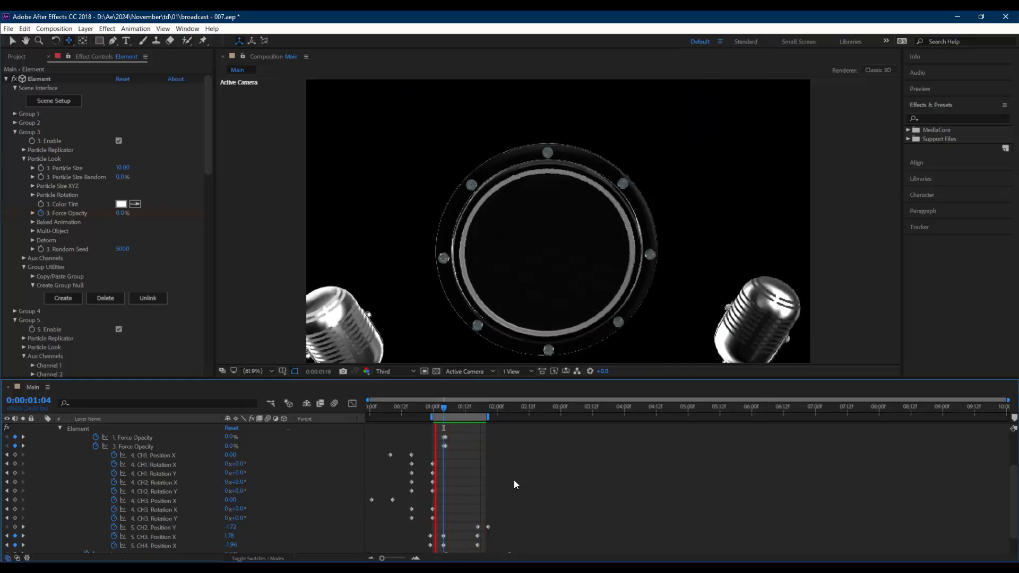
key(space)
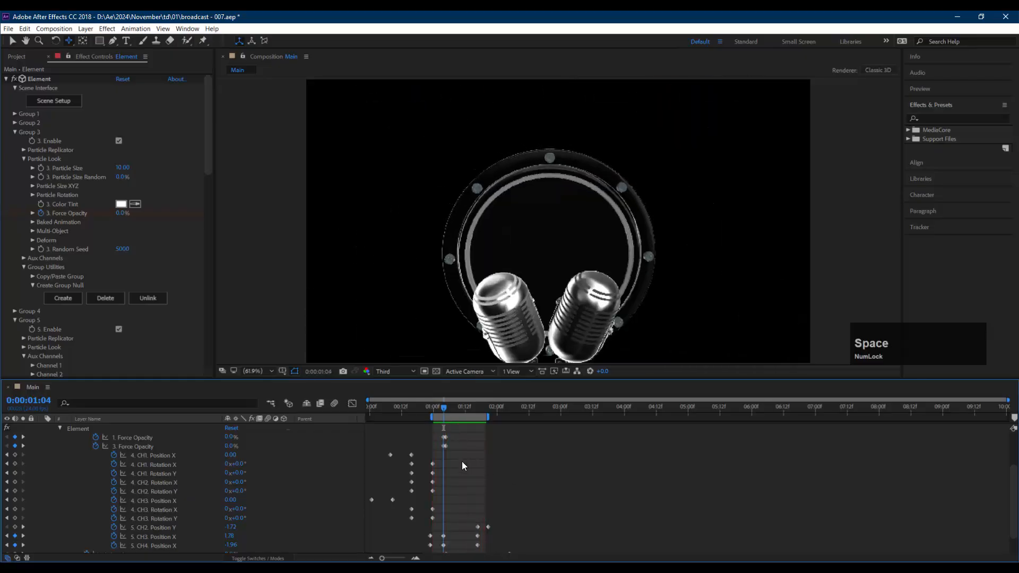
Step: Hide 1. Force Opacity and all Group 4 channel properties from the Element layer's timeline list
drag(444, 407, 454, 406)
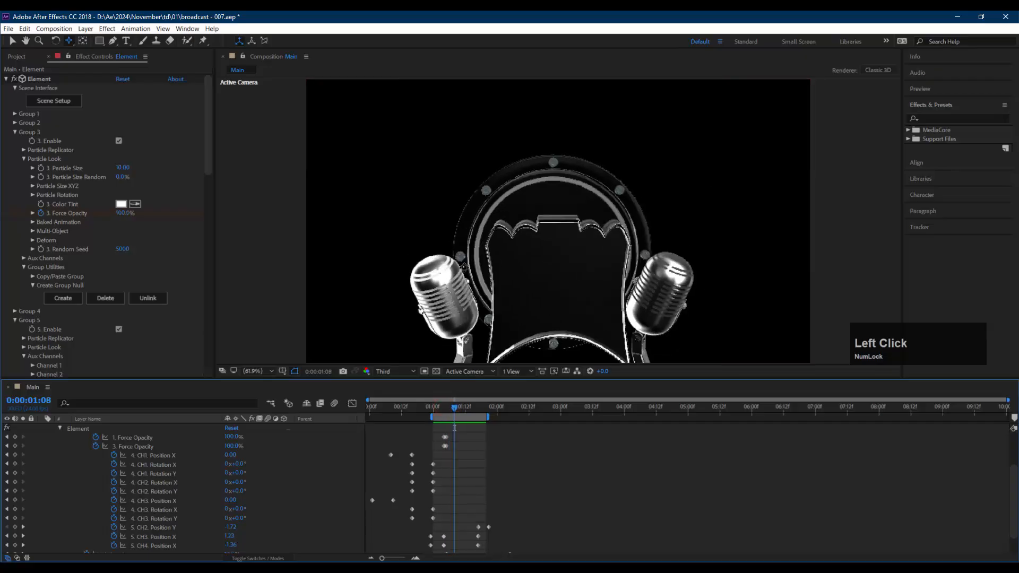
scroll(479, 491, up, 1)
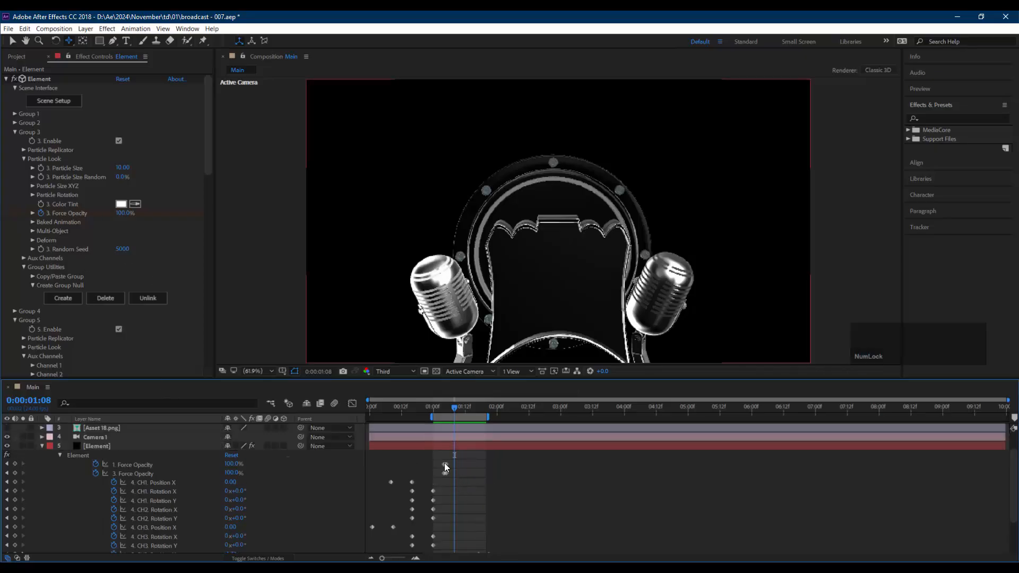
click(459, 447)
scroll(499, 476, down, 2)
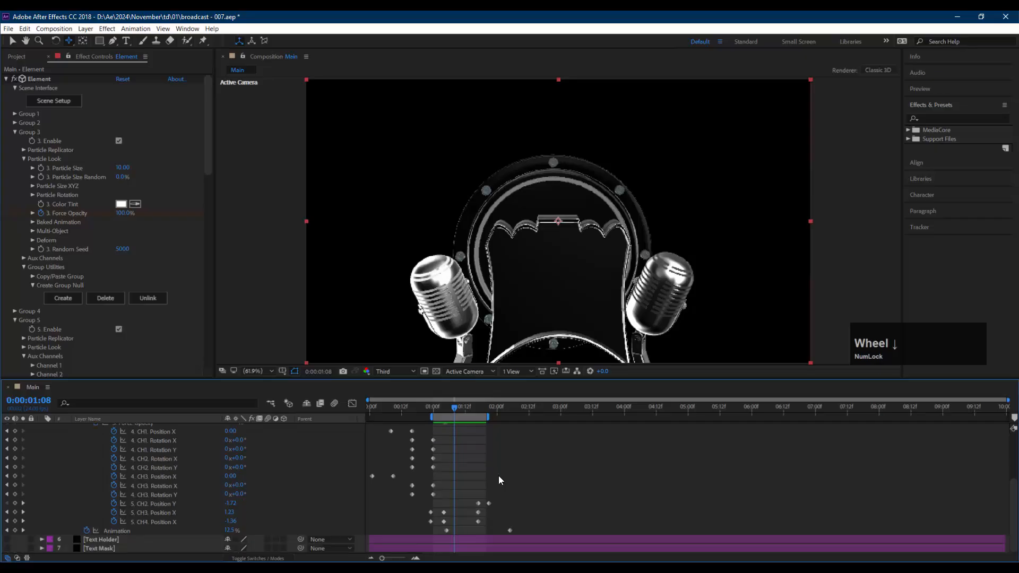
scroll(177, 482, up, 5)
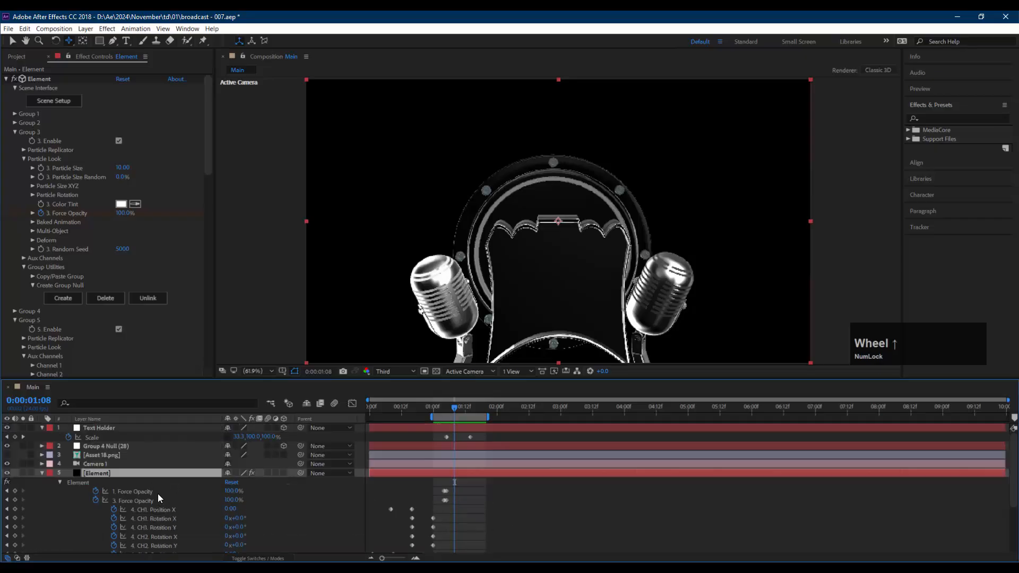
click(154, 491)
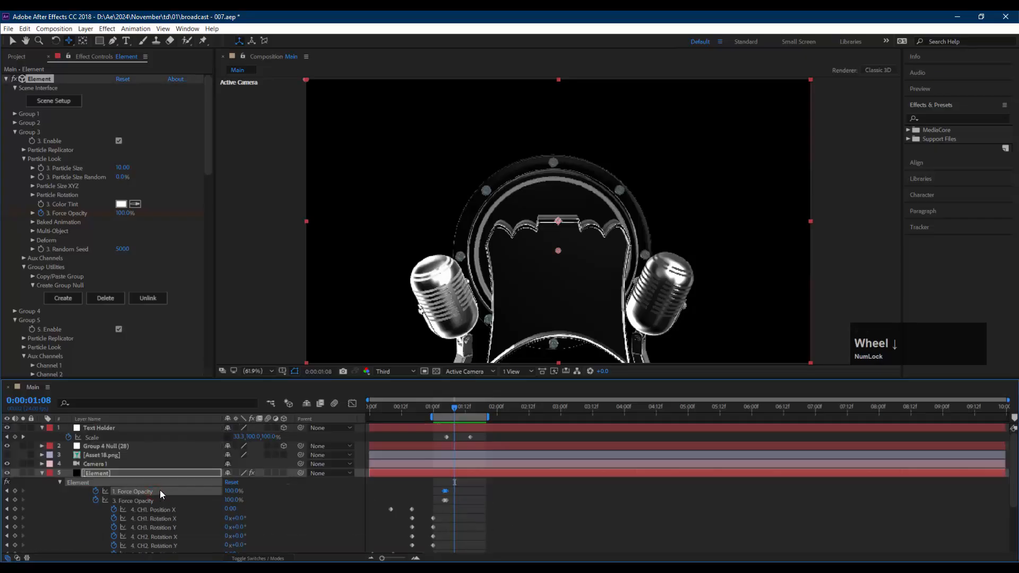
scroll(160, 489, down, 2)
scroll(169, 469, up, 2)
alt+shift+click(165, 493)
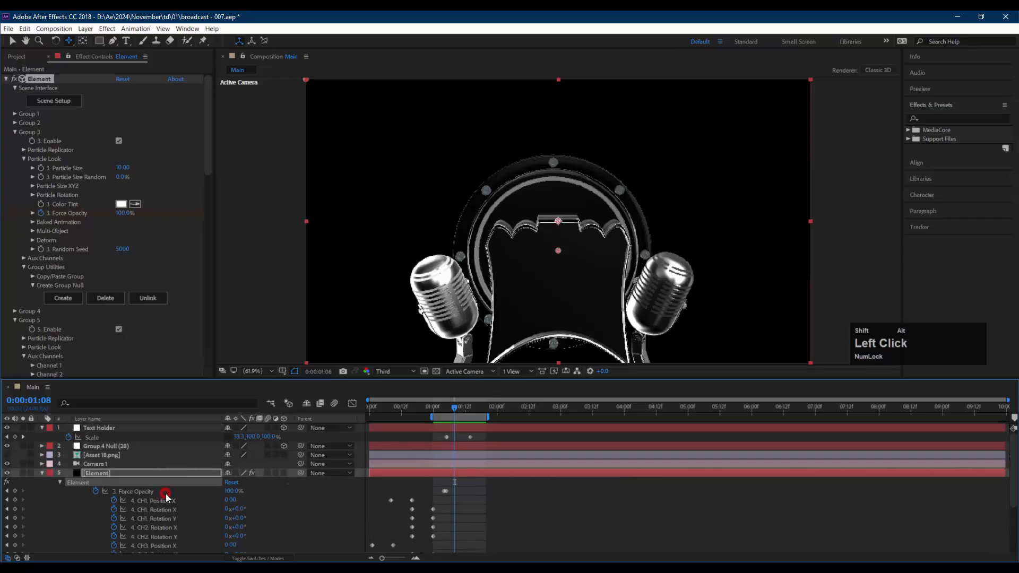
scroll(169, 493, down, 3)
alt+shift+click(168, 447)
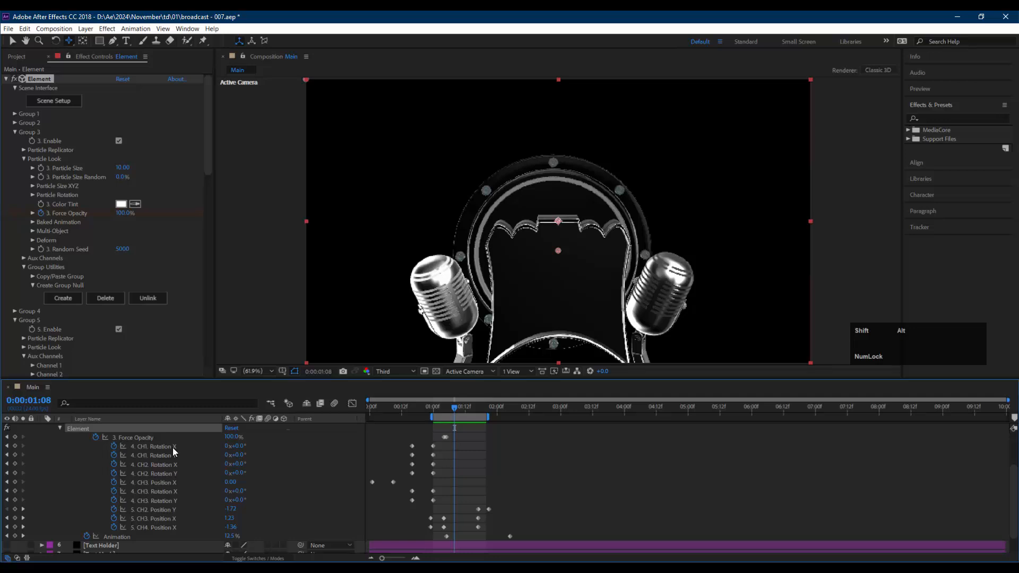
alt+shift+click(173, 448)
alt+shift+click(173, 447)
alt+shift+click(173, 447)
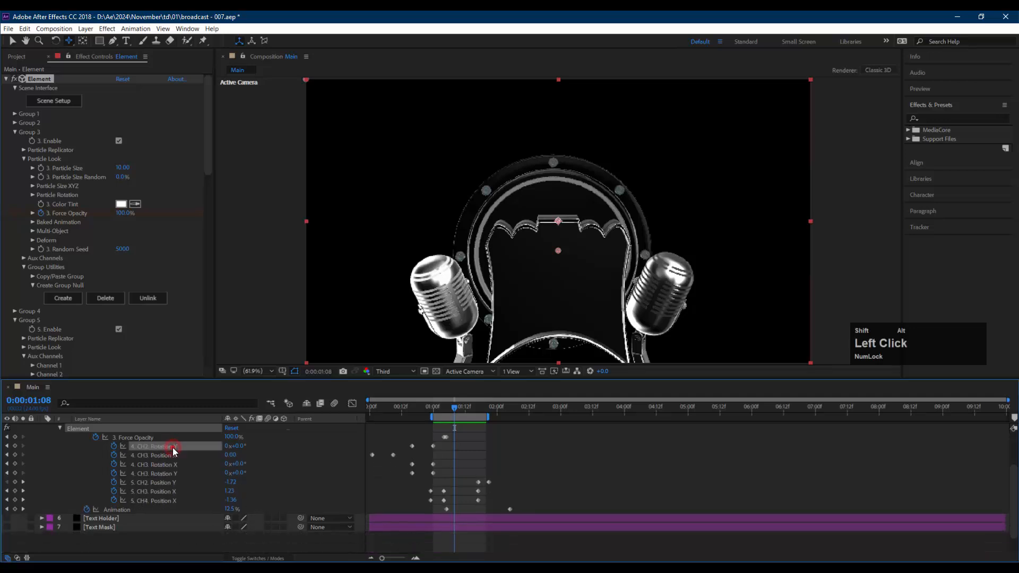
alt+shift+click(173, 448)
alt+shift+click(174, 447)
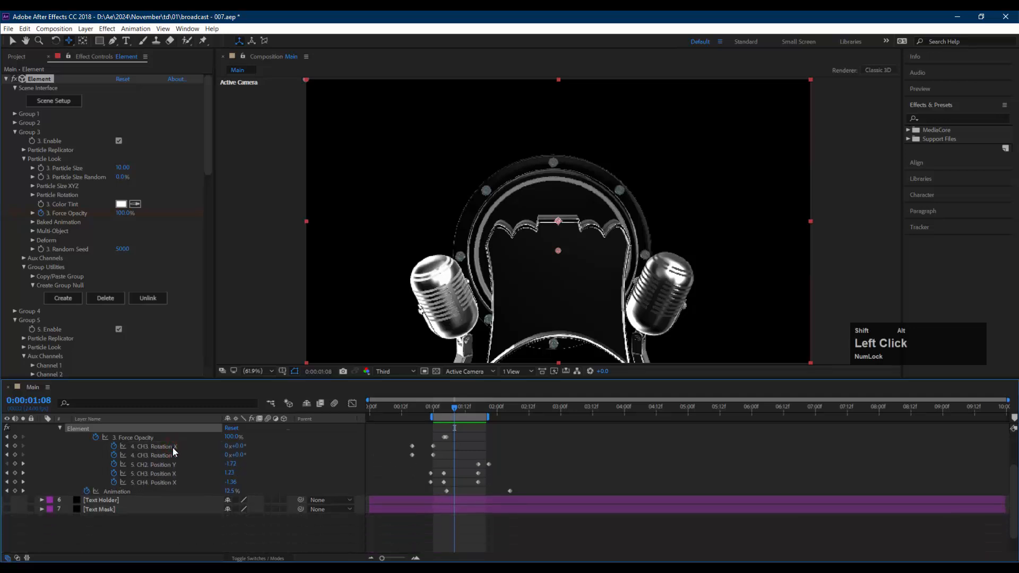
alt+shift+click(173, 447)
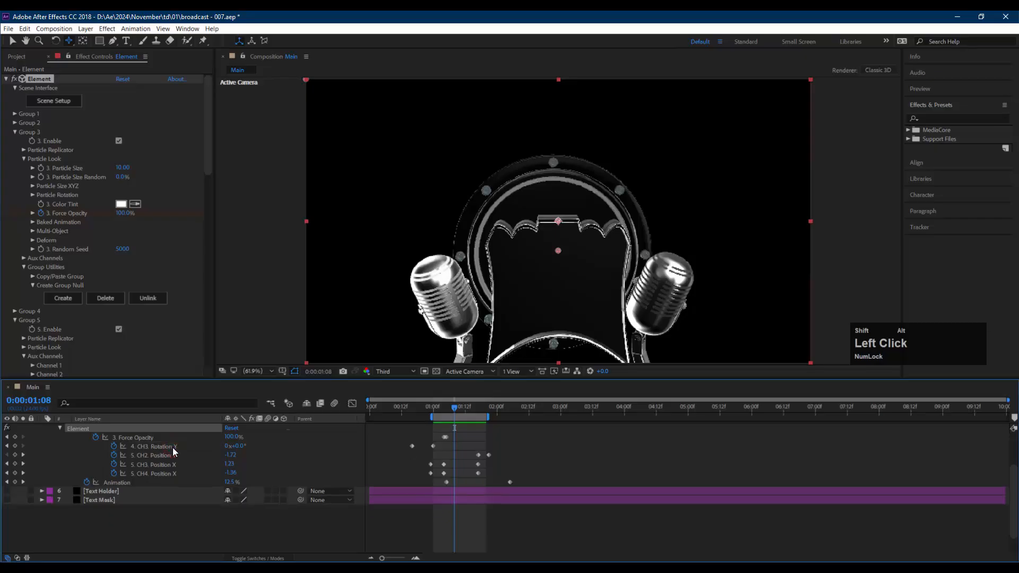
alt+shift+click(173, 448)
scroll(218, 457, up, 3)
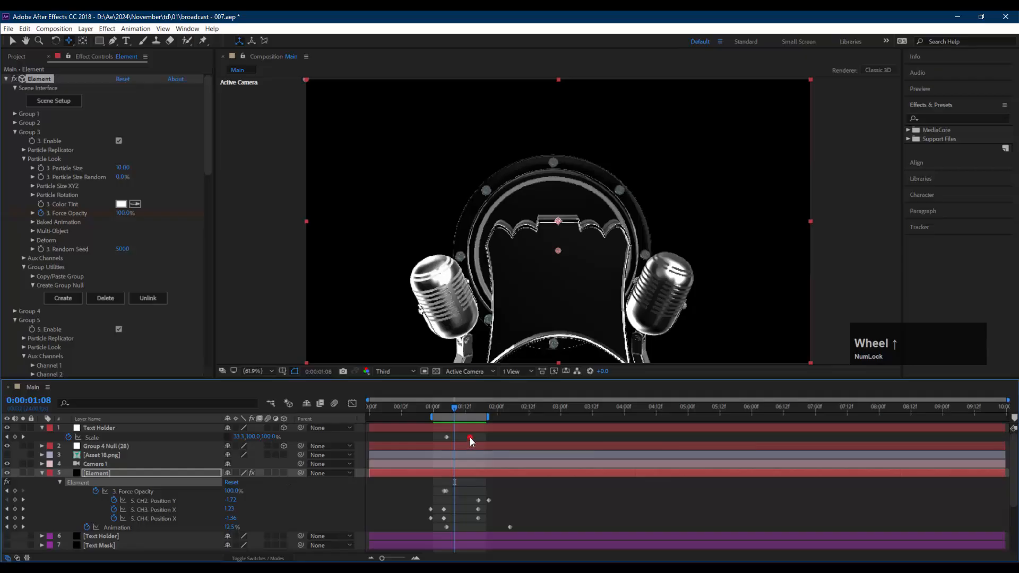
Step: Move the Text Holder null's final Scale keyframe from 1:14 to 1:11 and preview the motion
drag(470, 437, 461, 437)
key(space)
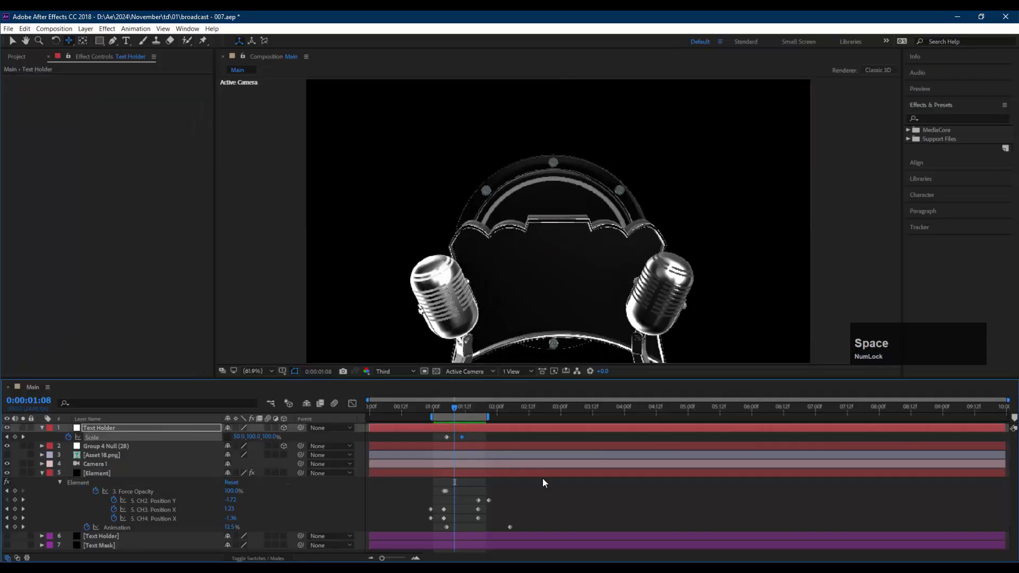
key(space)
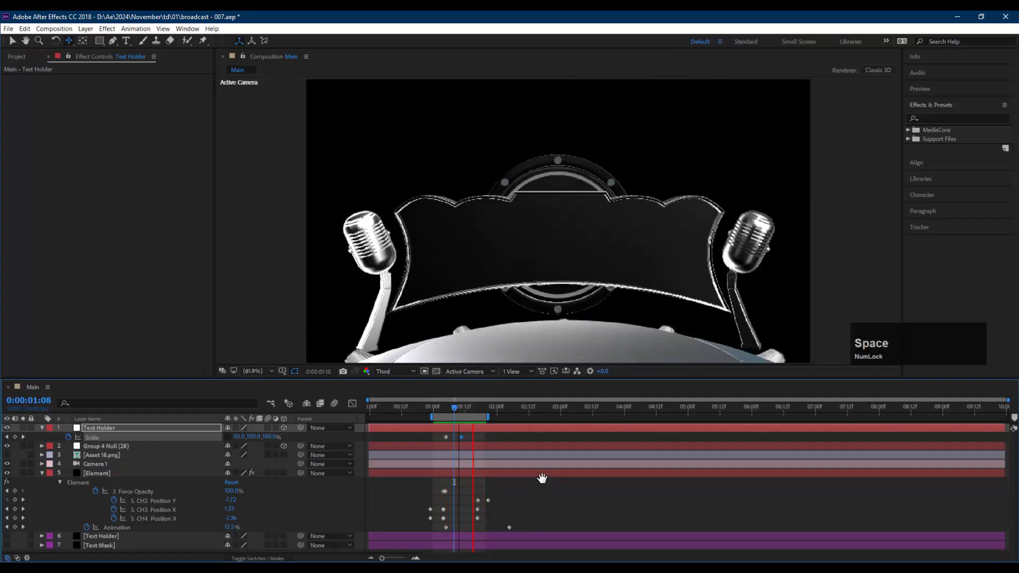
Step: Move the Text Holder null's final Scale keyframe to 1:18, its first to about 1:02, and the 3. Force Opacity pair to about 1:01–1:02
drag(463, 436, 446, 409)
click(447, 407)
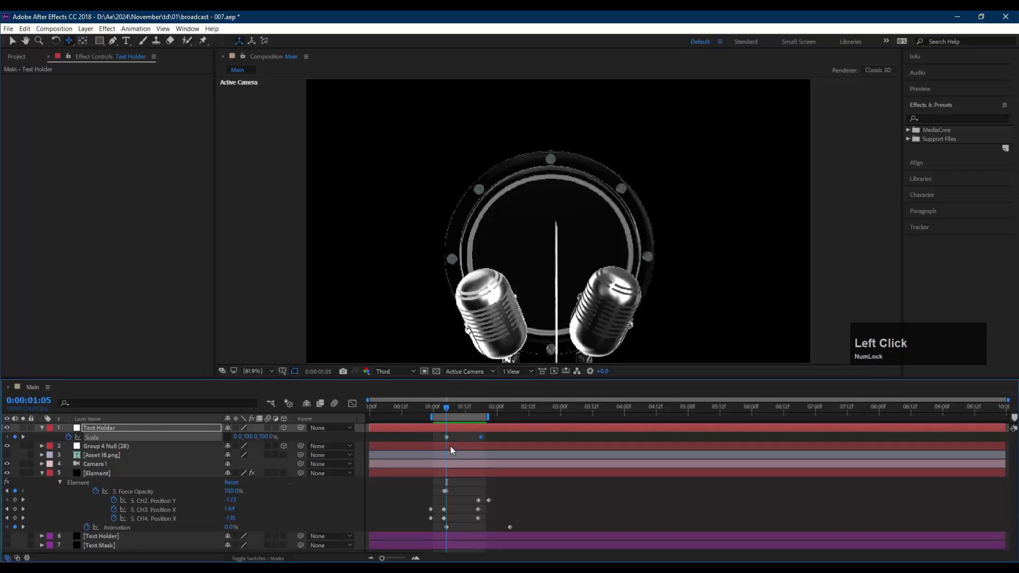
drag(453, 435, 437, 492)
mouse_move(445, 411)
mouse_down()
mouse_move(477, 414)
mouse_move(443, 416)
mouse_up()
click(450, 494)
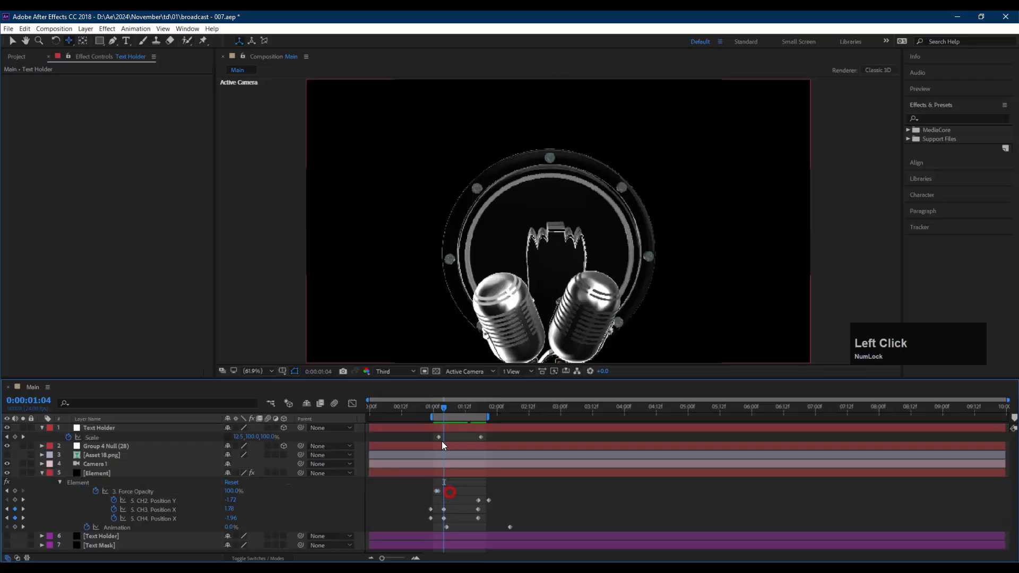
Step: Move the 3. Force Opacity keyframe pair to about 1:03–1:04 and the Text Holder null's first Scale keyframe to about 1:03, and preview
click(438, 491)
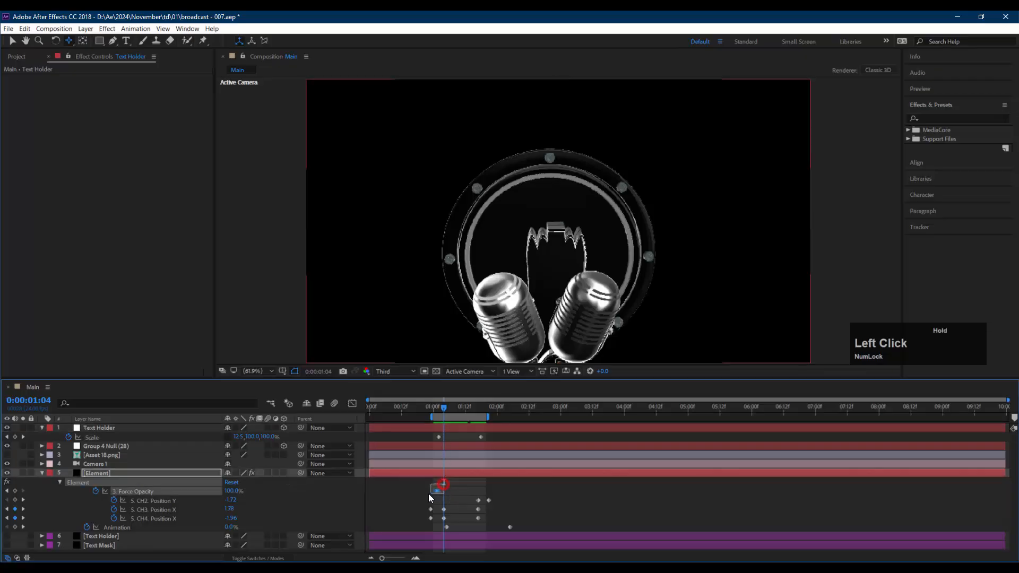
drag(440, 491, 444, 491)
click(438, 437)
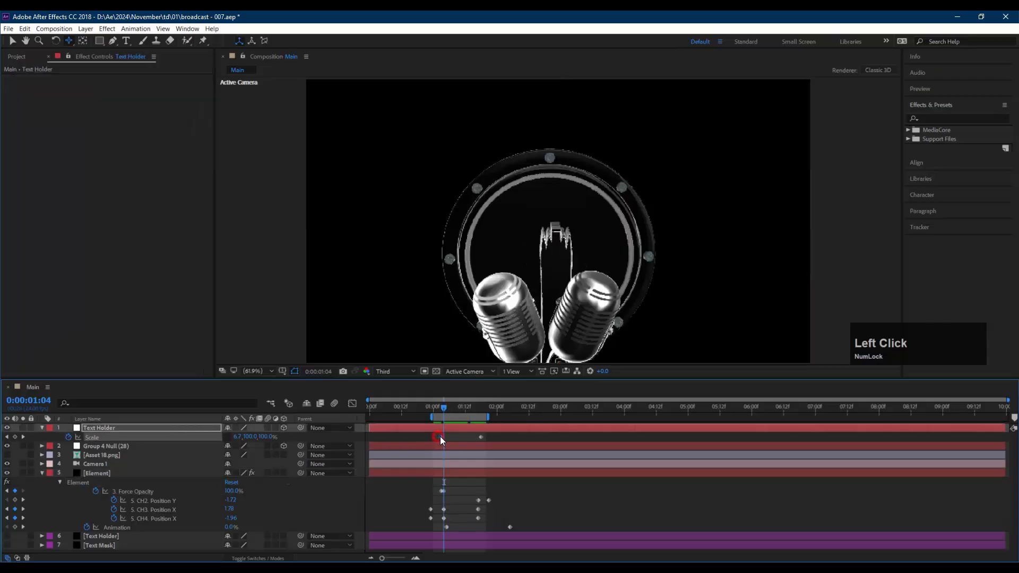
drag(438, 410, 435, 410)
key(space)
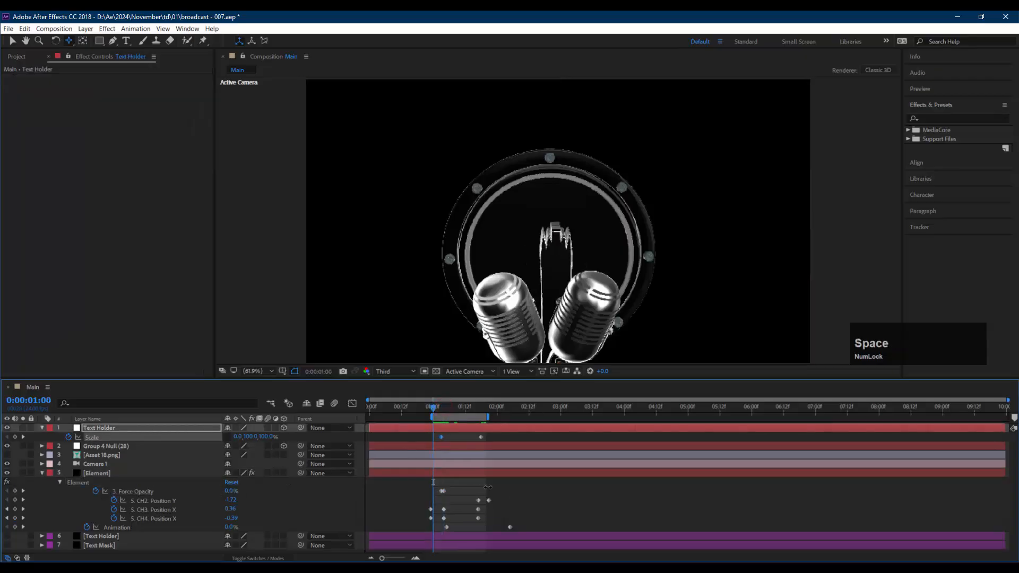
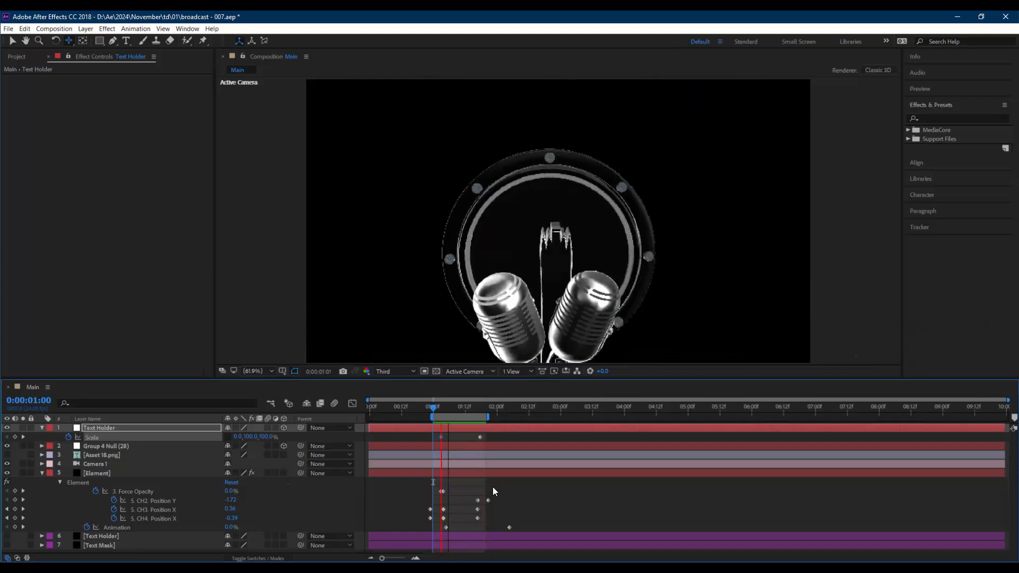
key(space)
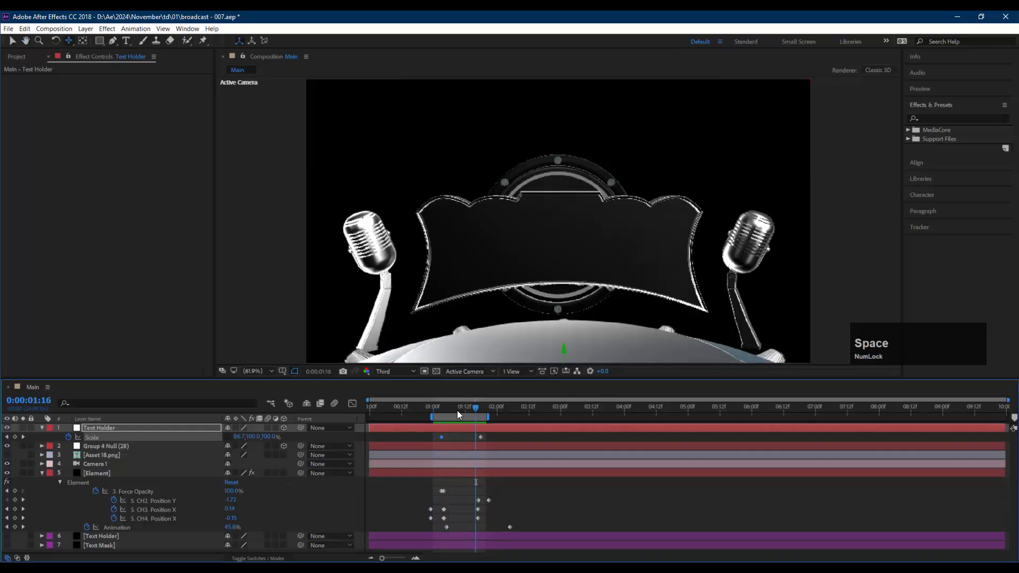
Step: Try to shift the Element layer's Animation keyframe pair earlier, starting at about 1:00, and undo the move
click(459, 407)
scroll(469, 489, down, 1)
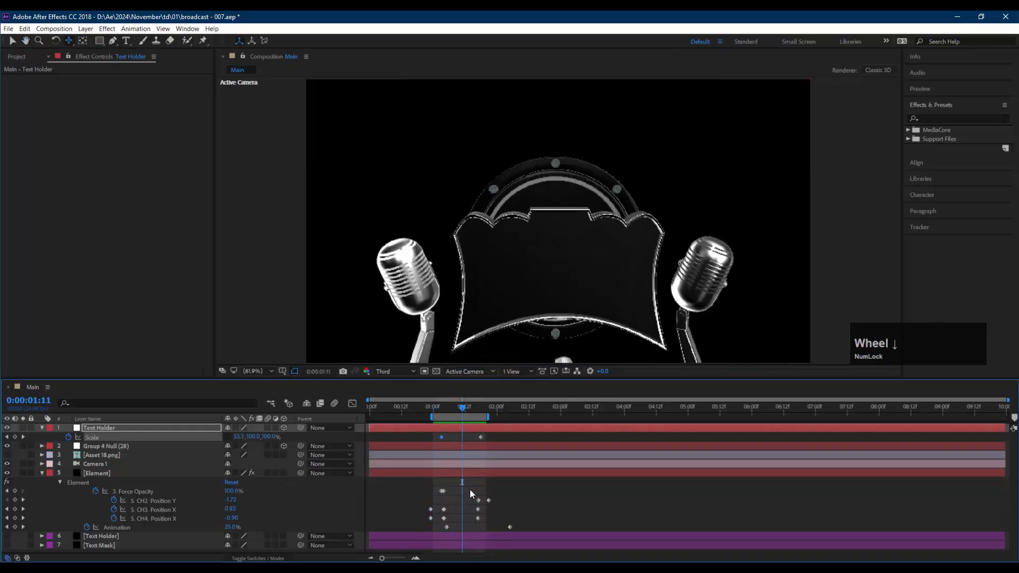
click(127, 473)
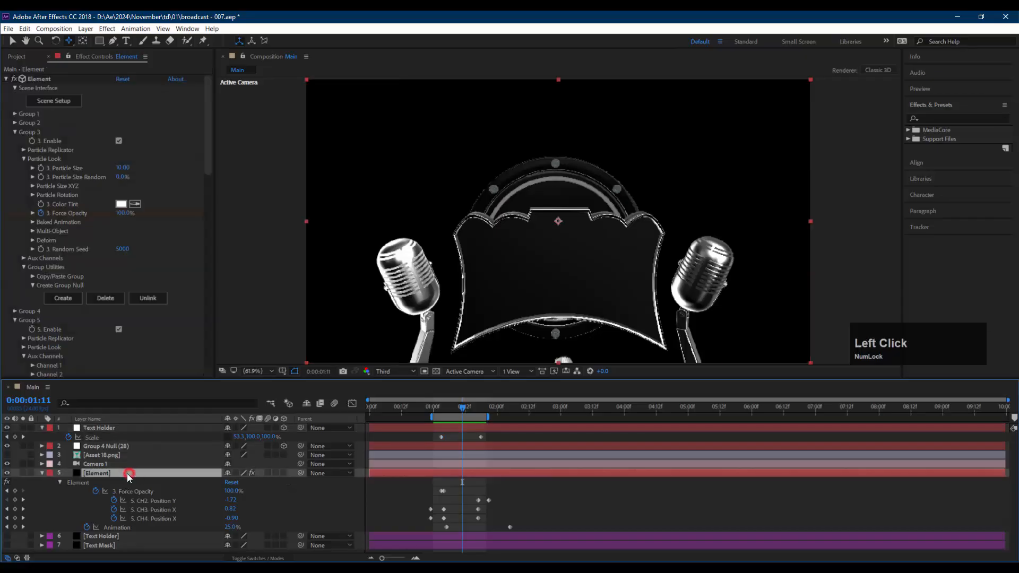
click(140, 527)
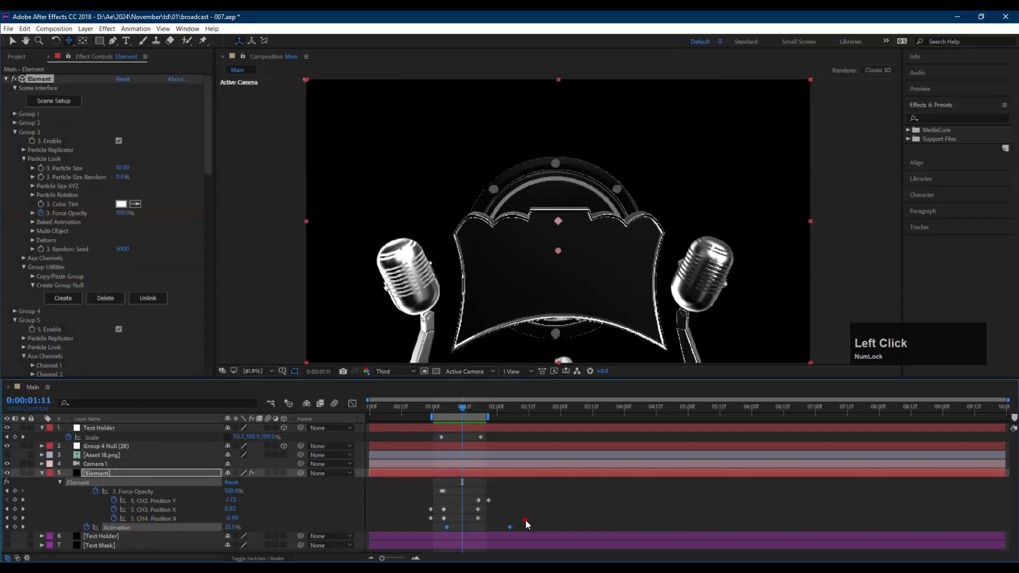
click(526, 521)
drag(476, 531, 476, 511)
key(ctrl+z)
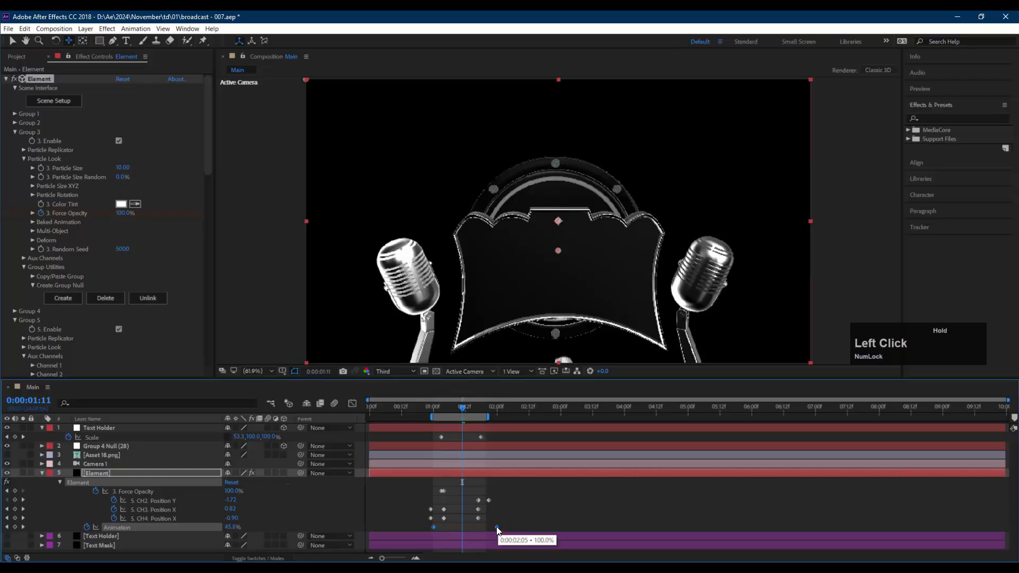
key(ctrl+z)
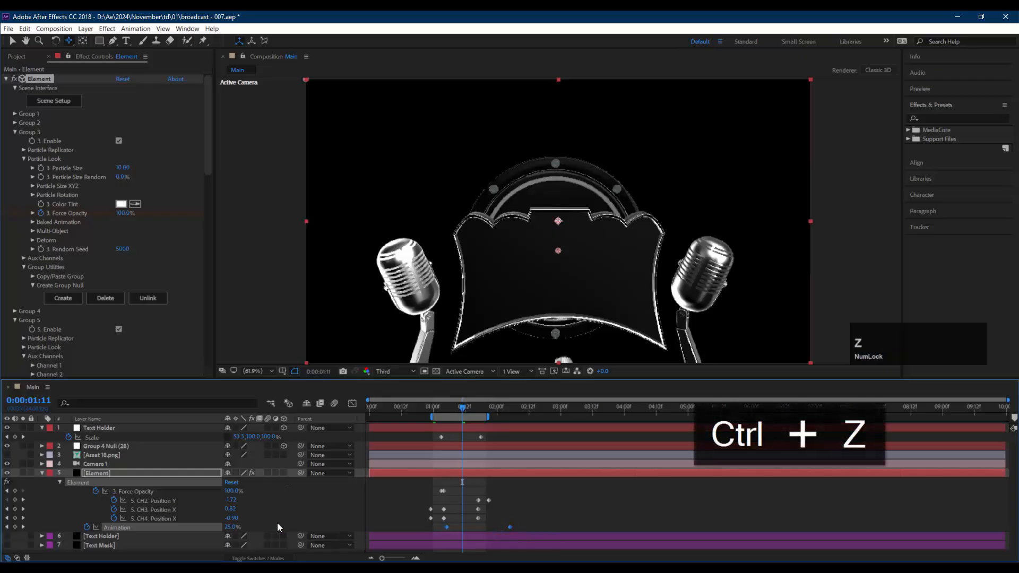
Step: Reveal all keyframed properties of the Element layer and select the 1. Force Opacity keyframes
click(466, 476)
key(u)
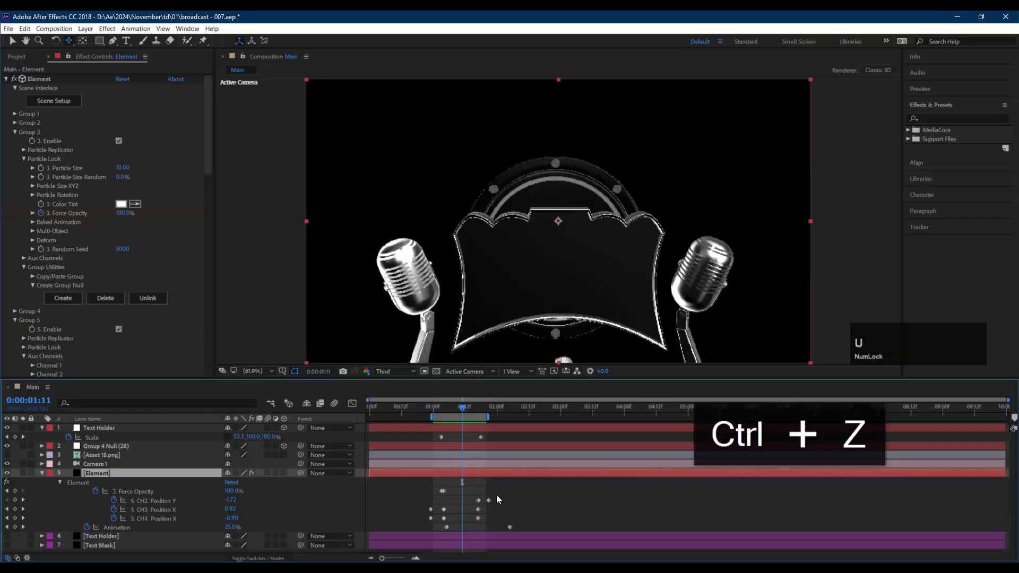
key(u)
scroll(505, 502, down, 3)
scroll(506, 501, up, 2)
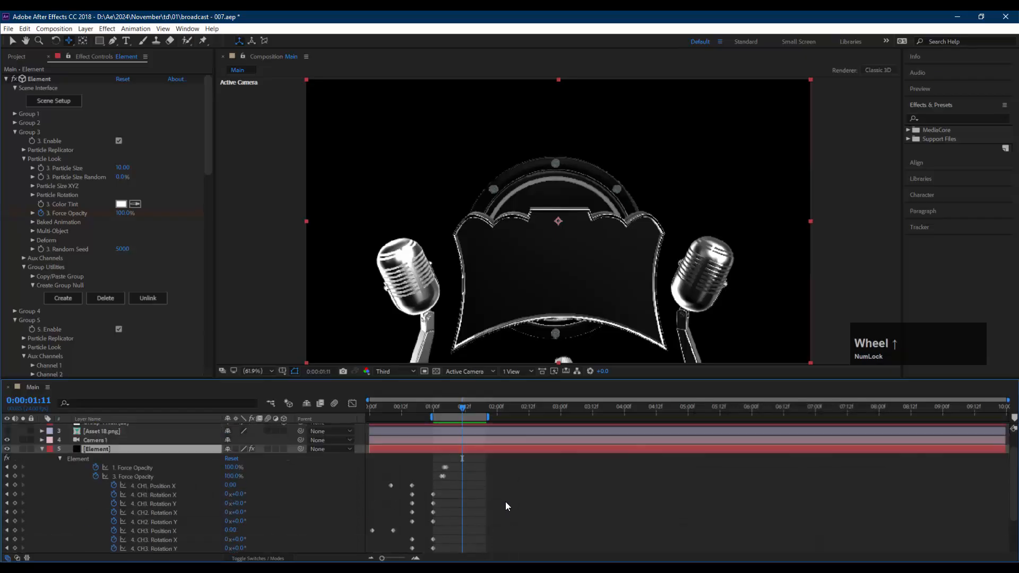
drag(455, 466, 441, 470)
Step: Try to shift the Animation keyframe pair to start at 1:02, and undo the move
scroll(495, 497, down, 3)
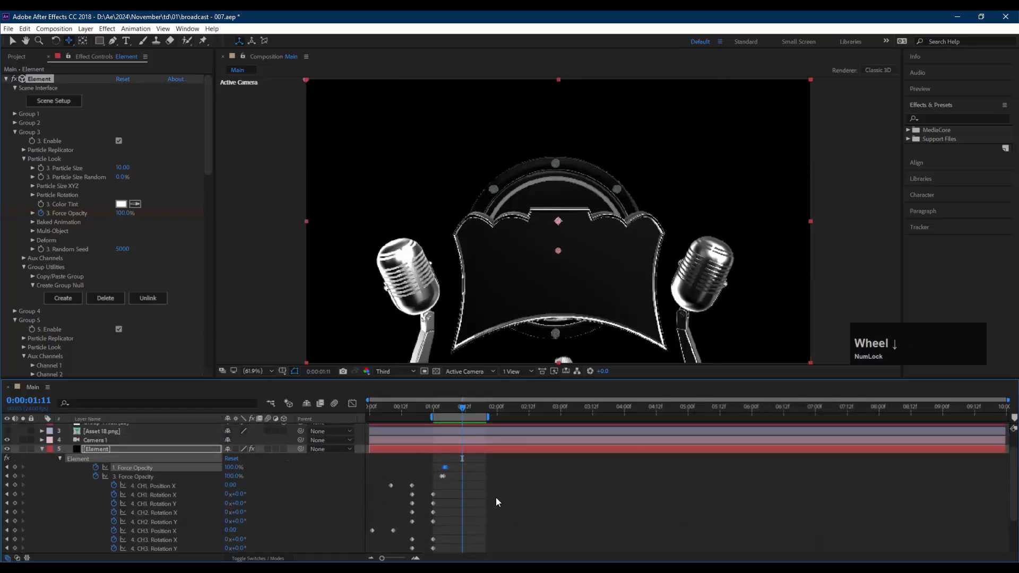
drag(523, 527, 437, 533)
key(ctrl+z)
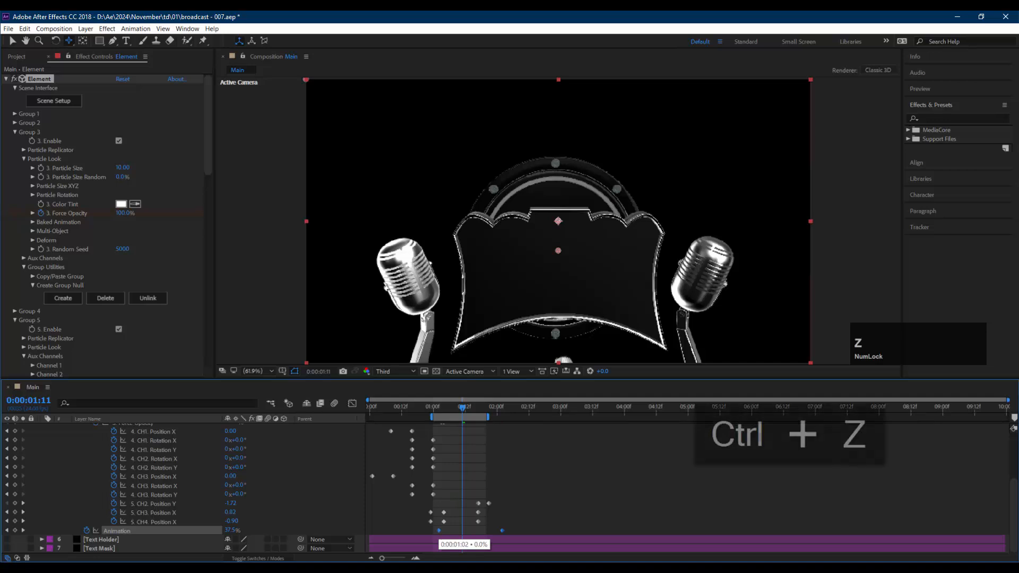
Step: Enable Group 2 in the Element effect and preview the title letters' animation from 1:00
click(15, 113)
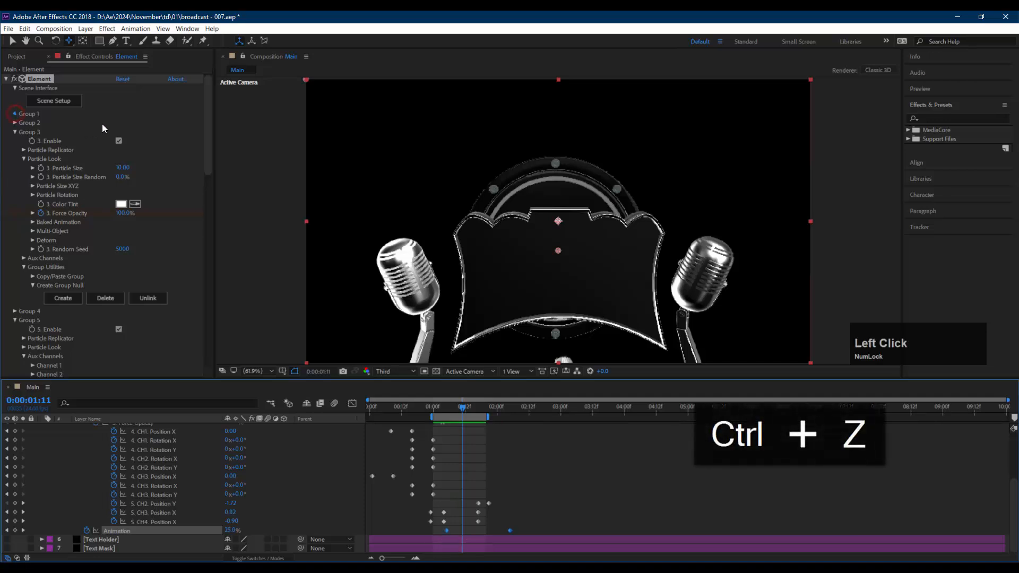
scroll(118, 123, down, 1)
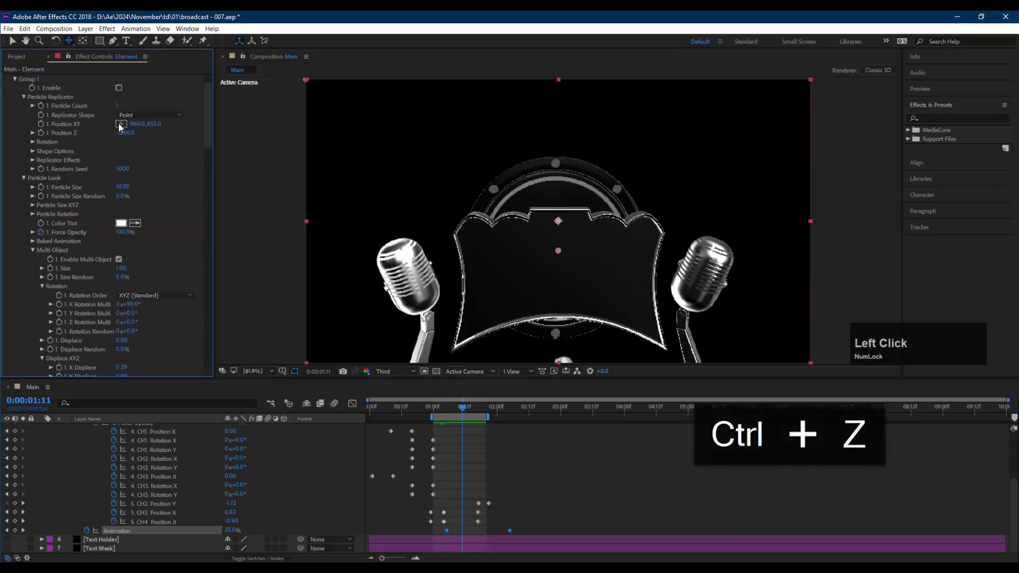
click(12, 80)
click(13, 88)
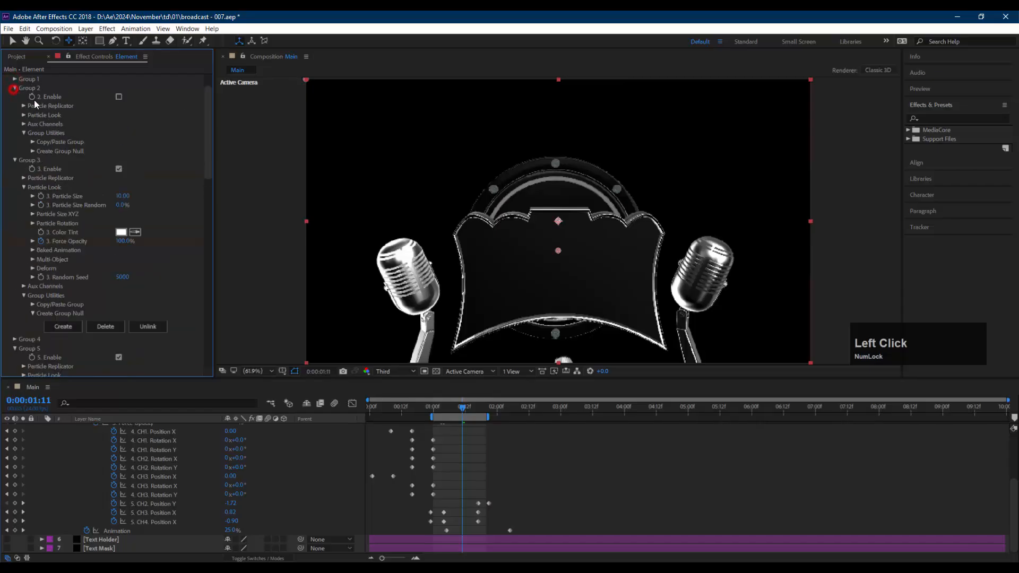
click(438, 409)
key(space)
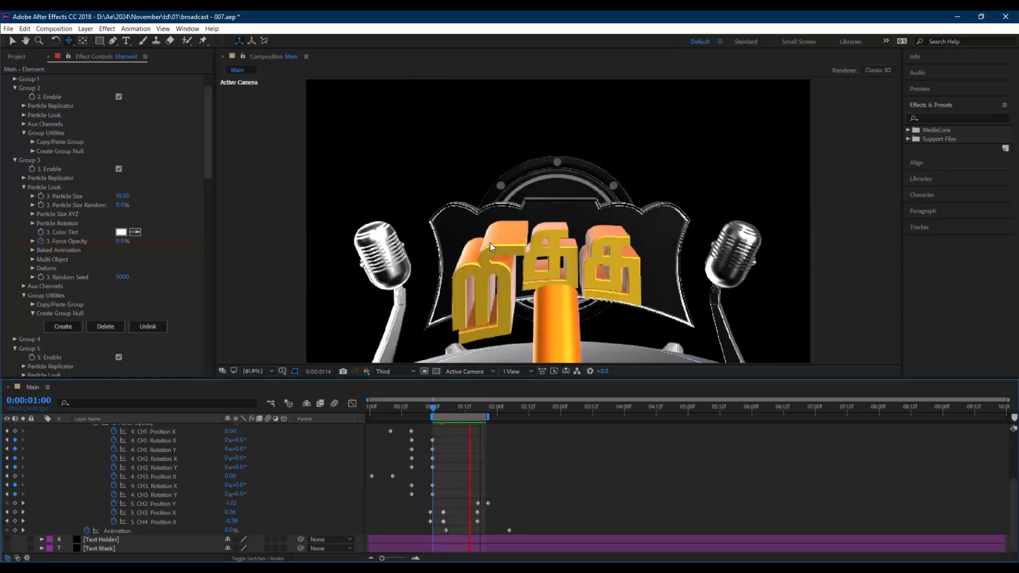
key(space)
Step: Reveal Camera 1's keyframes and move the final Point of Interest and Position keyframes to 2:04
mouse_move(477, 406)
mouse_down()
mouse_move(493, 411)
mouse_move(466, 412)
mouse_up()
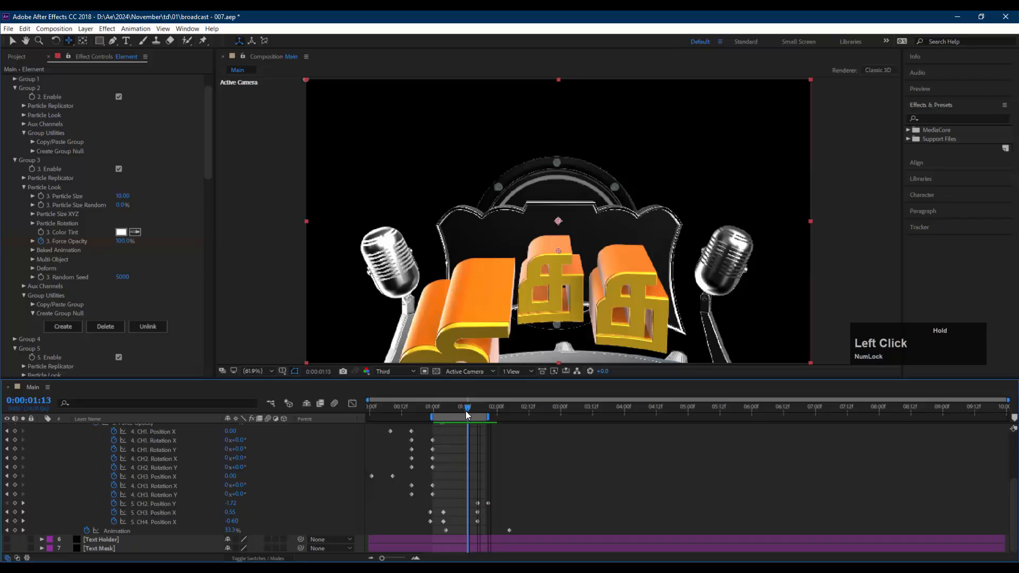
scroll(489, 474, up, 1)
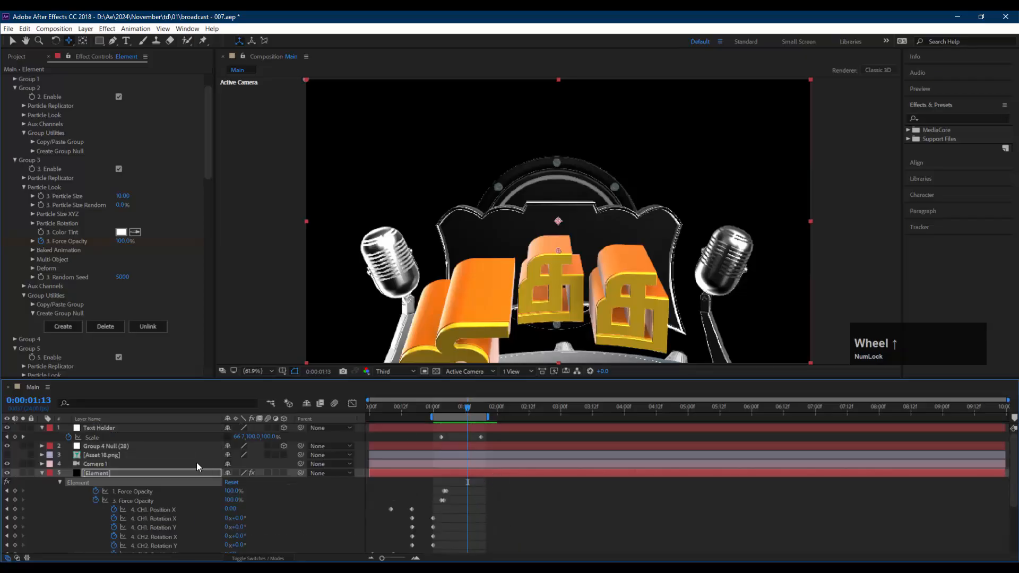
click(197, 463)
key(u)
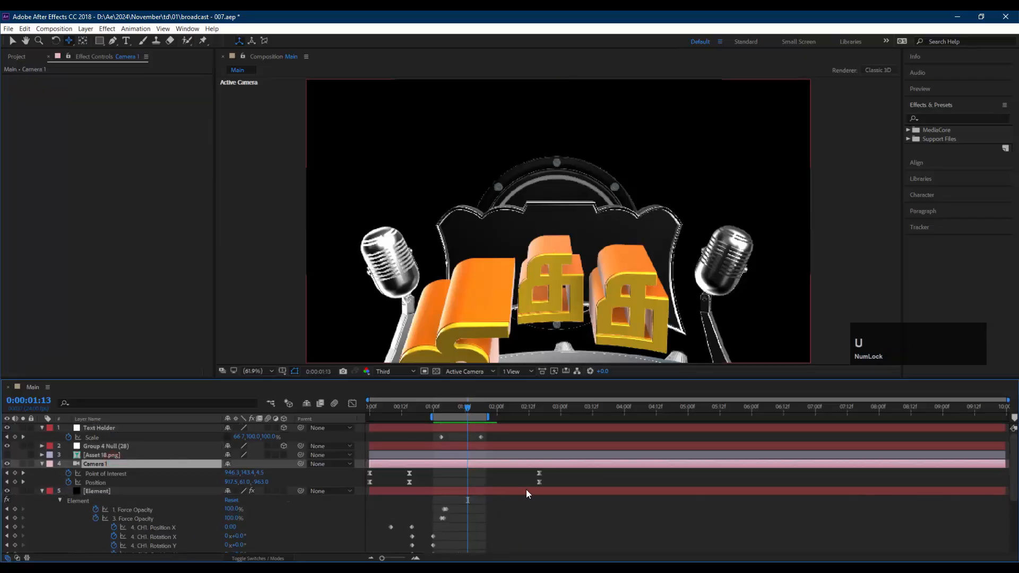
drag(530, 474, 503, 474)
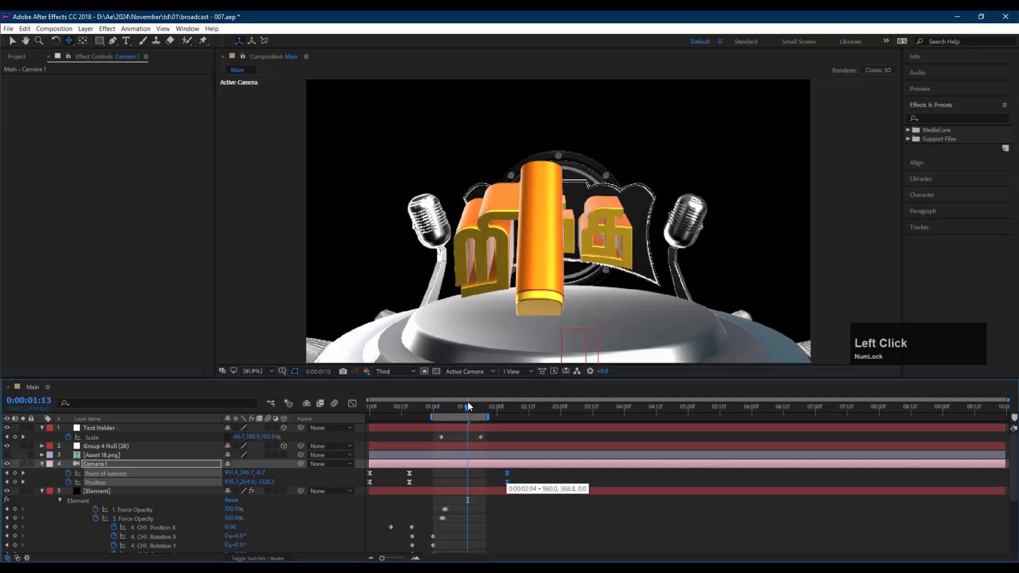
Step: Move Camera 1's middle Point of Interest and Position keyframes to about 0:12
drag(467, 405, 393, 417)
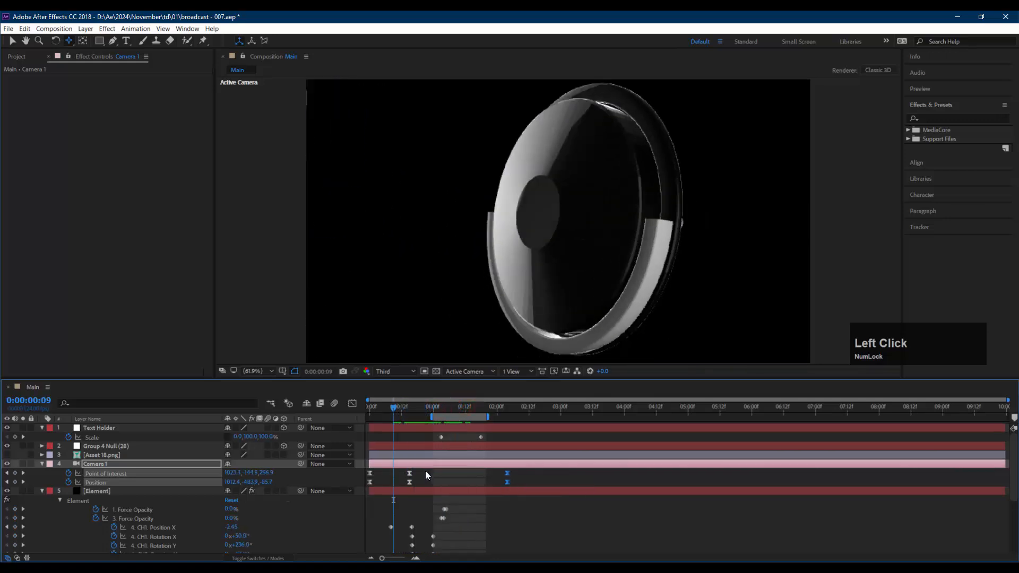
click(405, 479)
mouse_move(414, 476)
mouse_down()
mouse_move(394, 492)
mouse_move(401, 474)
mouse_up()
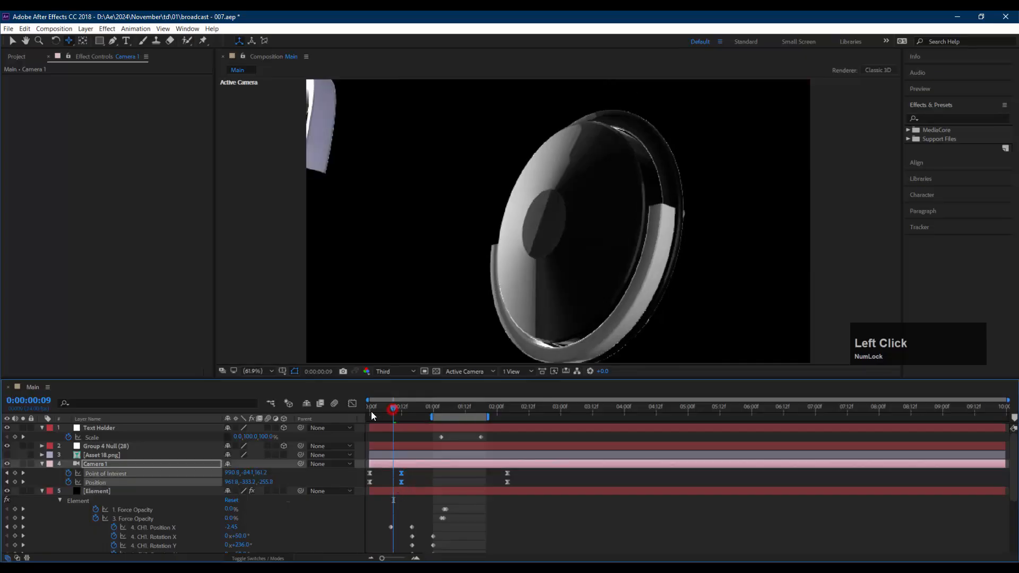
Step: Set the work area from 0:00 to just past 3:00 and preview the whole animation
drag(371, 411, 356, 412)
key(b)
mouse_move(488, 415)
mouse_down()
mouse_move(621, 428)
mouse_move(565, 428)
mouse_up()
key(space)
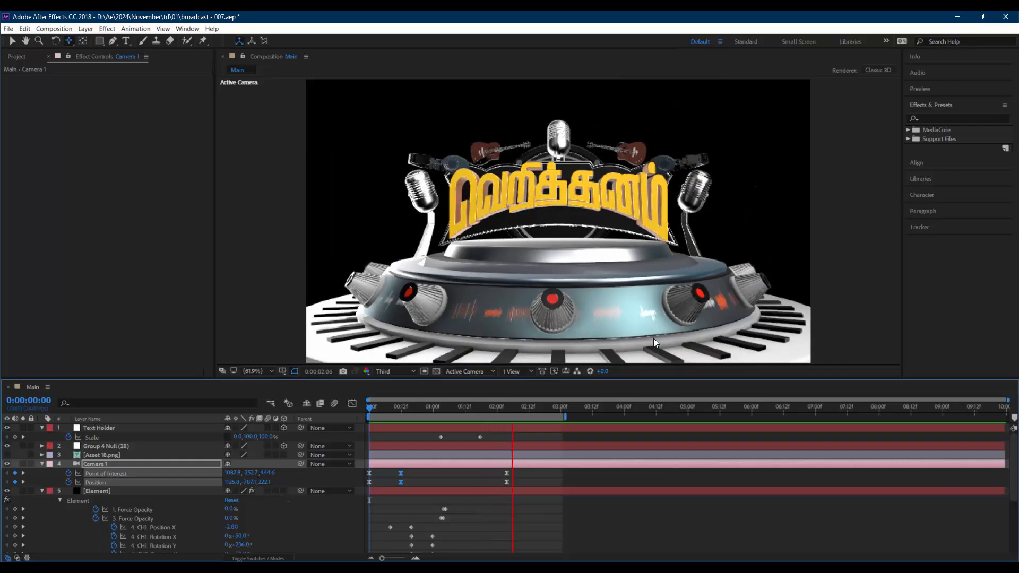
key(space)
Step: Set the Element layer's 5. CH2 Position Y to -2.45 at its first keyframe, 1:17
drag(460, 407, 364, 412)
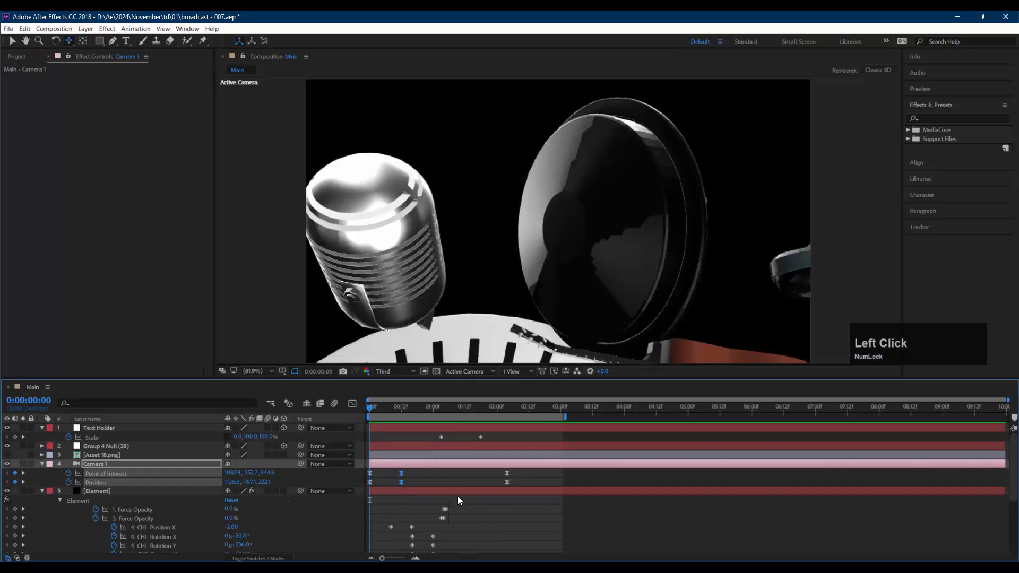
scroll(459, 501, down, 1)
scroll(239, 527, down, 2)
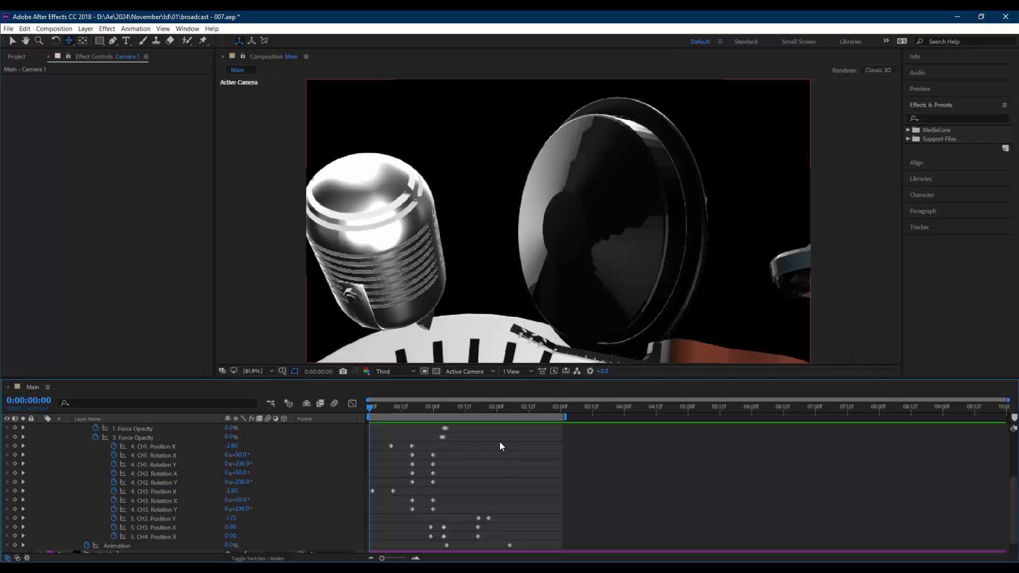
click(501, 408)
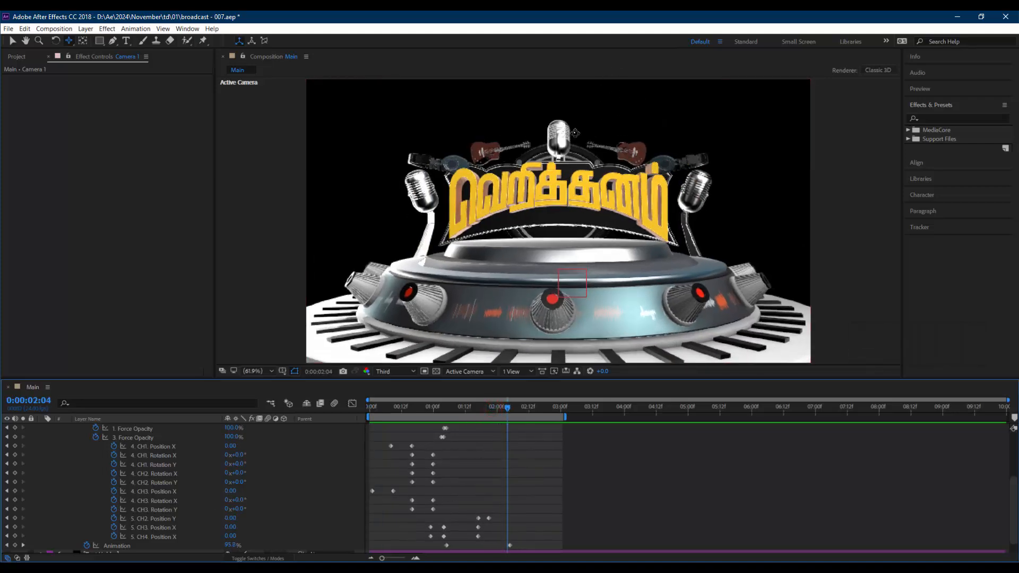
click(174, 519)
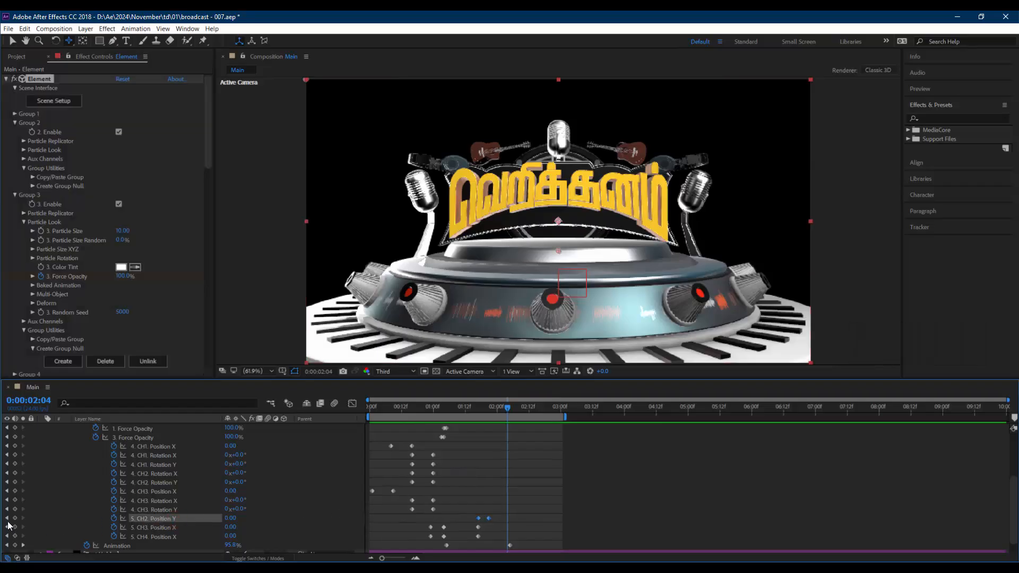
click(7, 519)
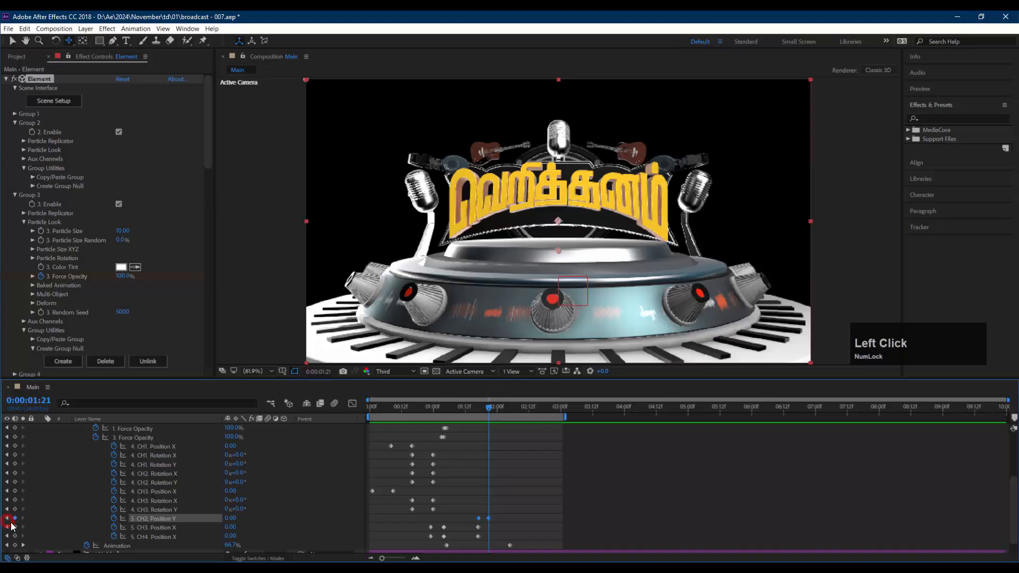
click(7, 518)
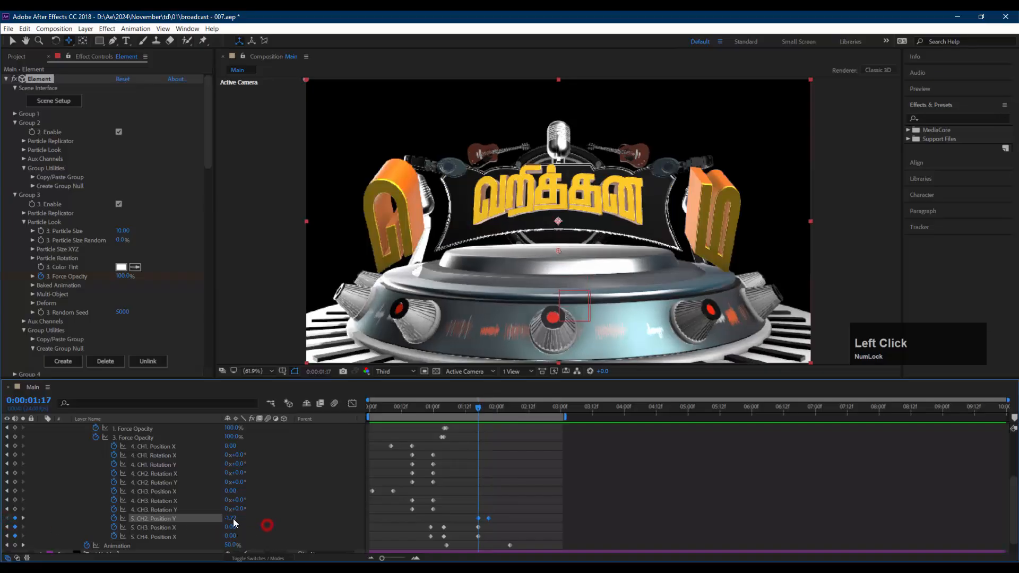
drag(232, 521, 195, 516)
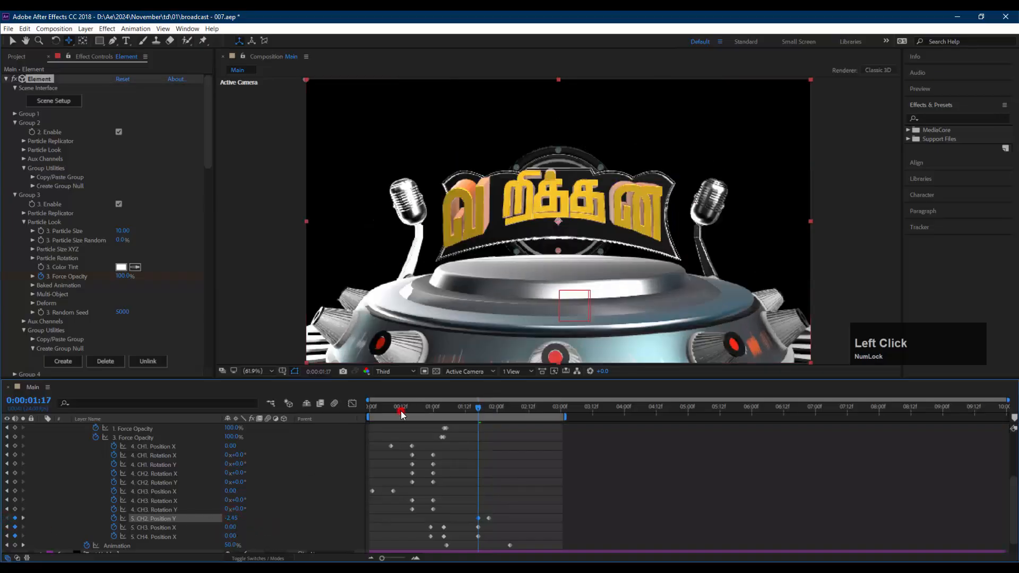
Step: Set 5. CH2 Position Y to -3.89 at 0:00, move that keyframe to about 1:14 in place of the 1:17 one, and preview
drag(402, 414, 362, 408)
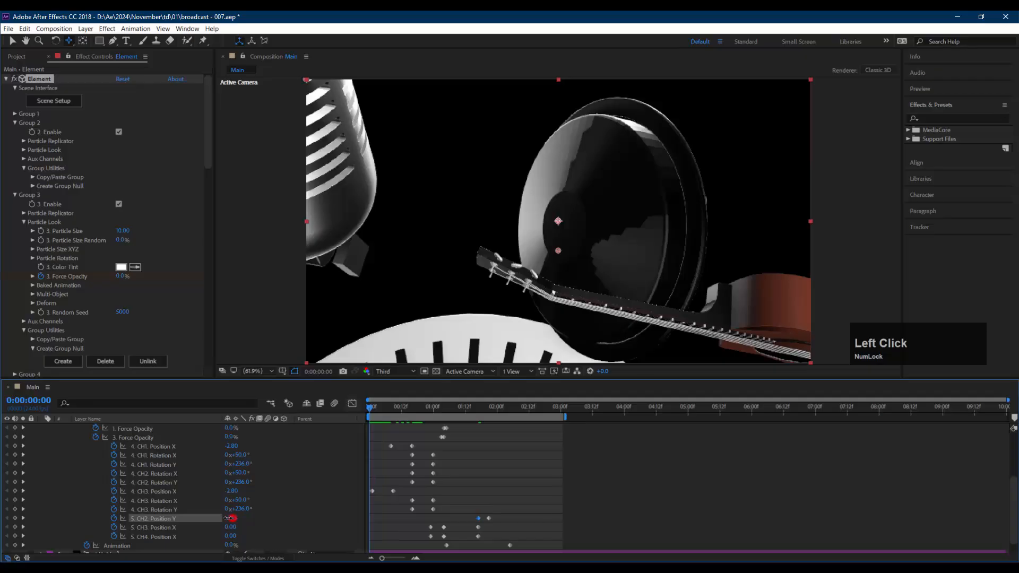
drag(230, 518, 175, 510)
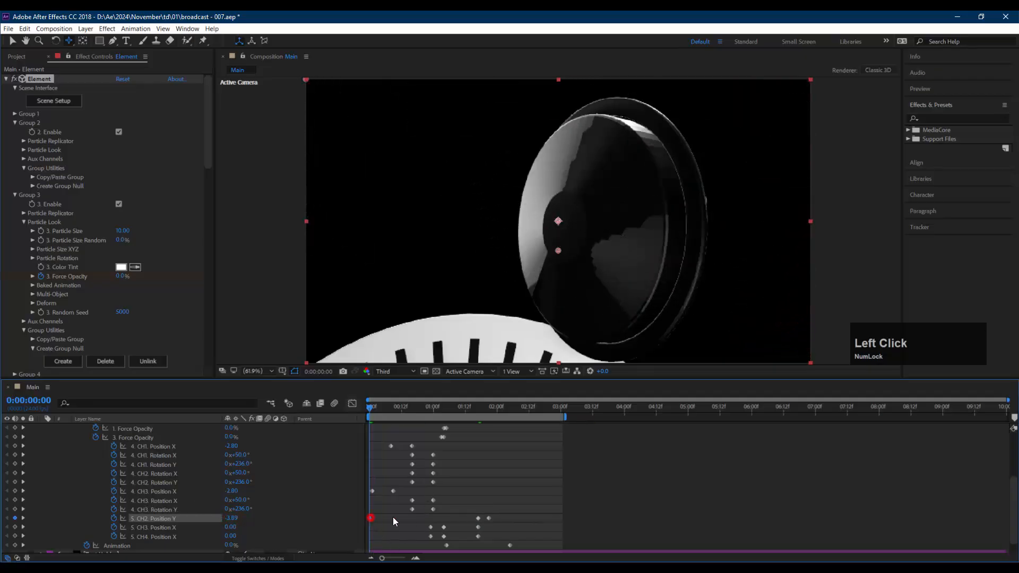
drag(460, 522, 476, 523)
click(511, 528)
key(space)
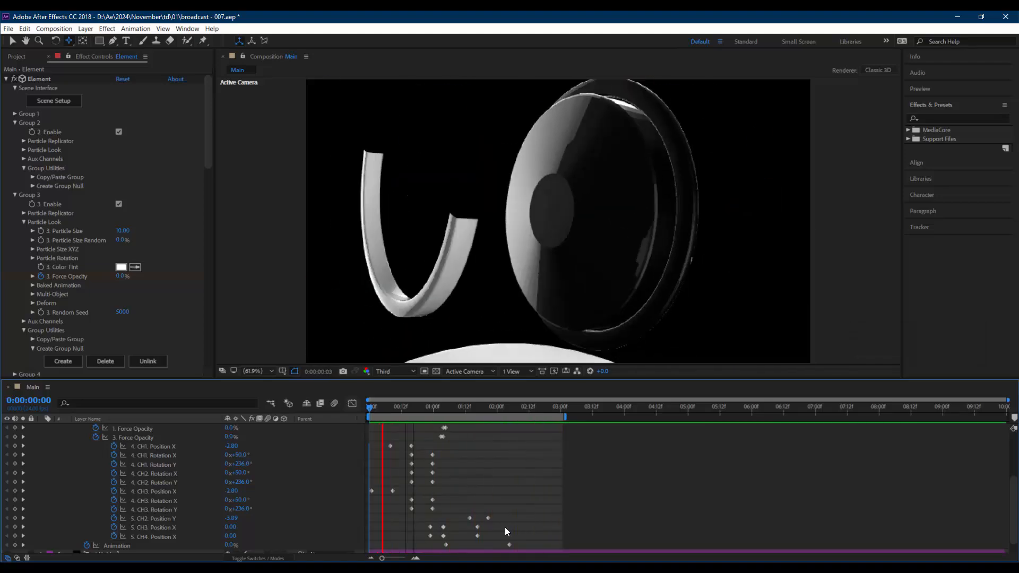
key(space)
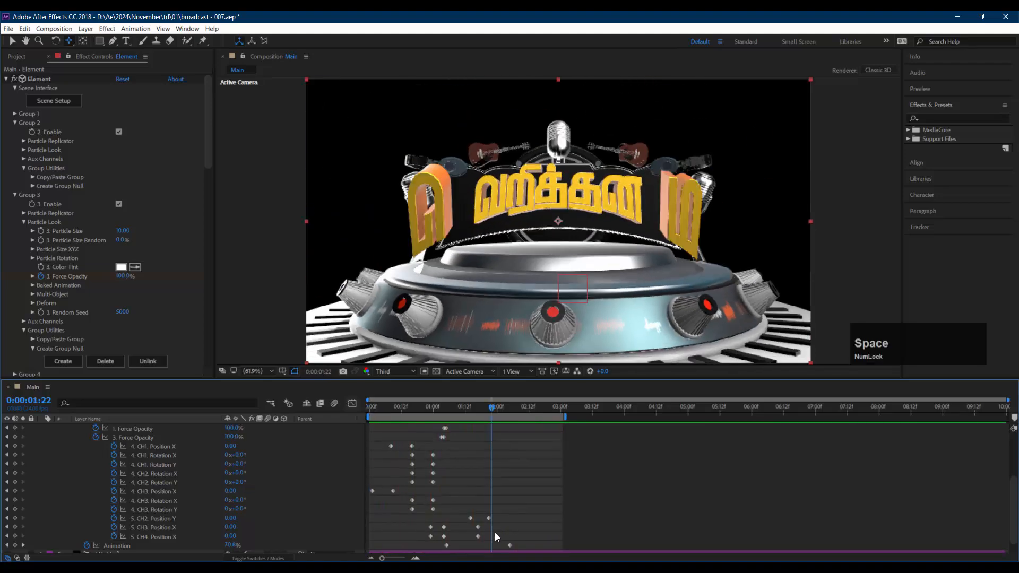
Step: Move the 5. CH2 Position Y keyframes to about 1:09 and 1:12, and preview the instruments' drop from 1:07
drag(484, 420, 465, 413)
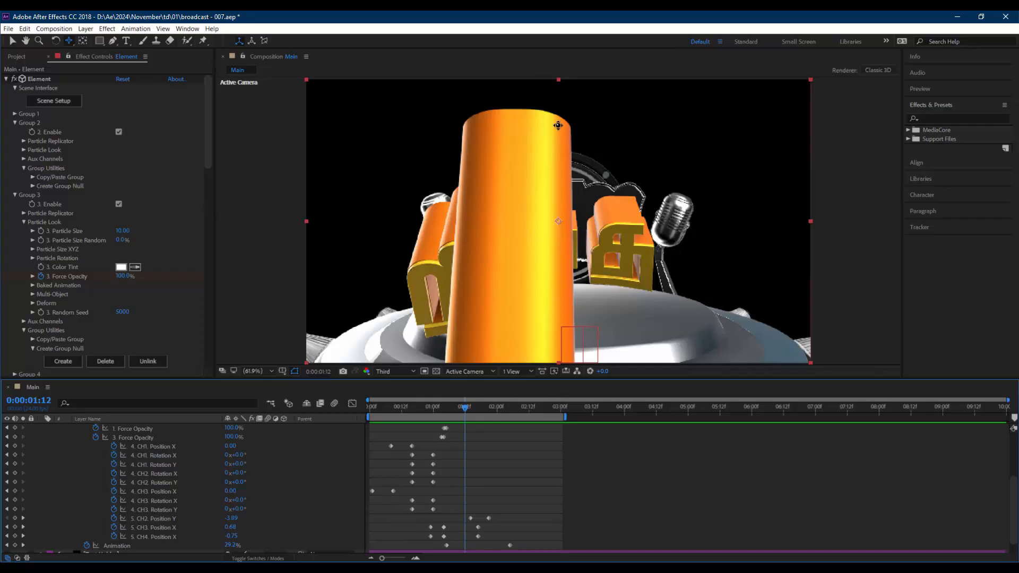
scroll(508, 515, down, 1)
drag(496, 499, 457, 504)
click(454, 504)
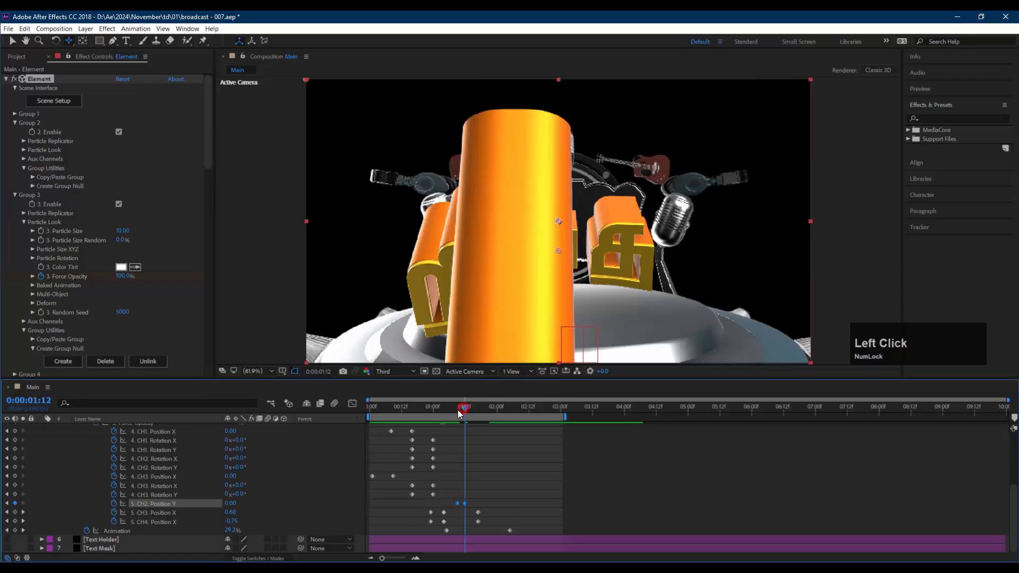
drag(456, 410, 450, 411)
key(space)
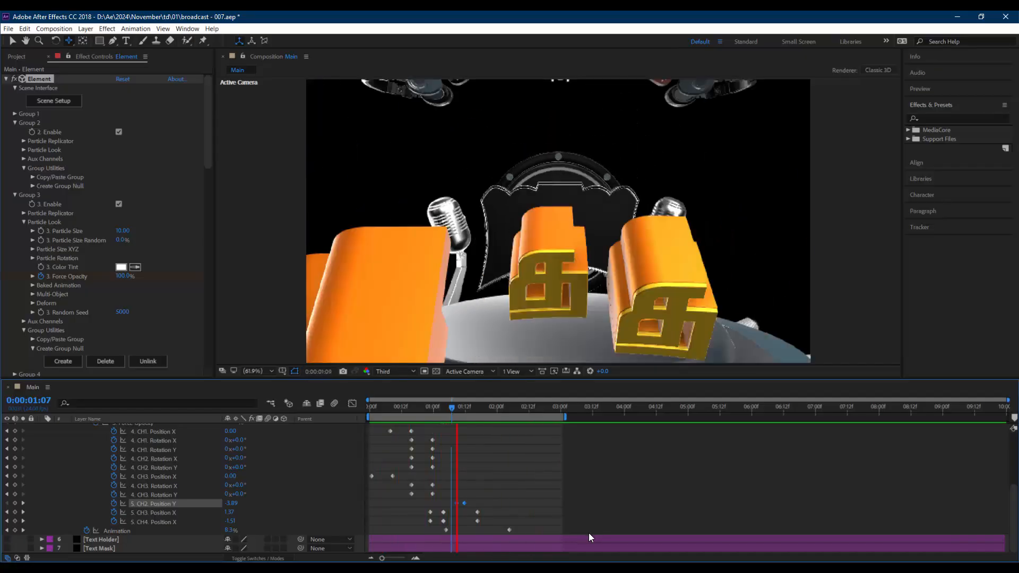
key(space)
scroll(562, 516, up, 3)
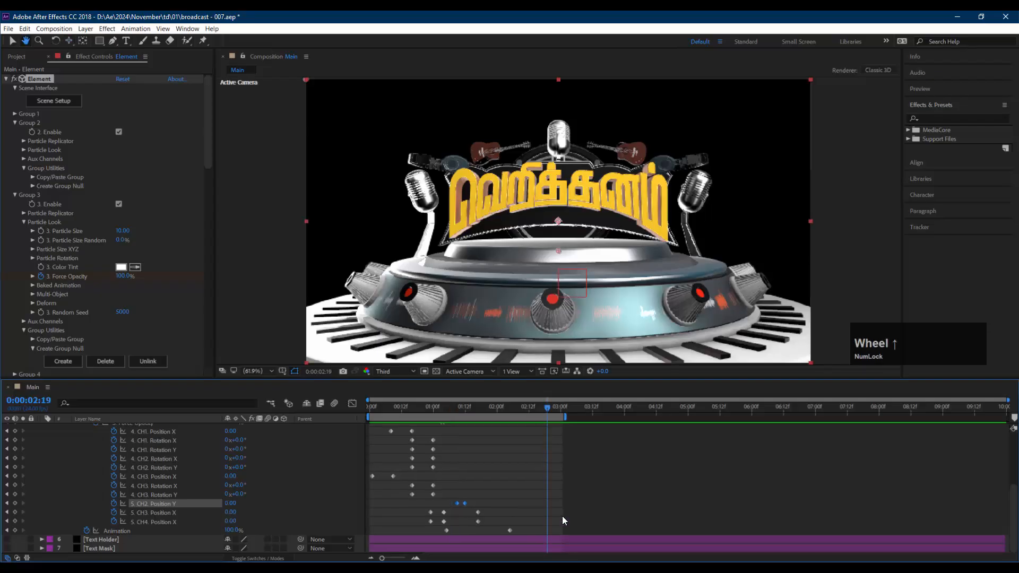